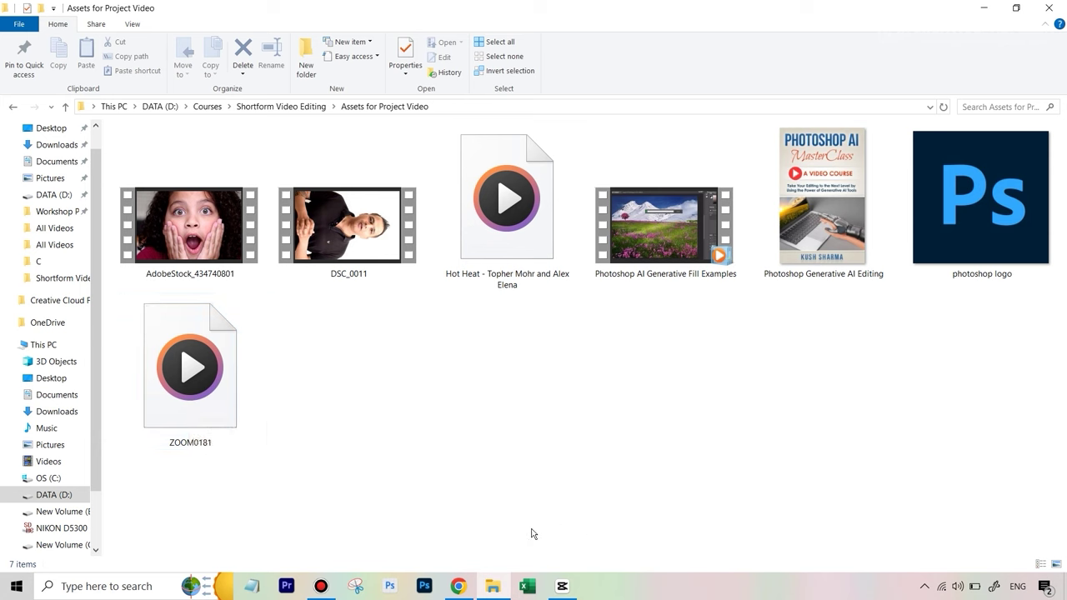
Switch to CapCut, create a new project and import all the media files from the Assets for Project Video folder.
left_click(562, 585)
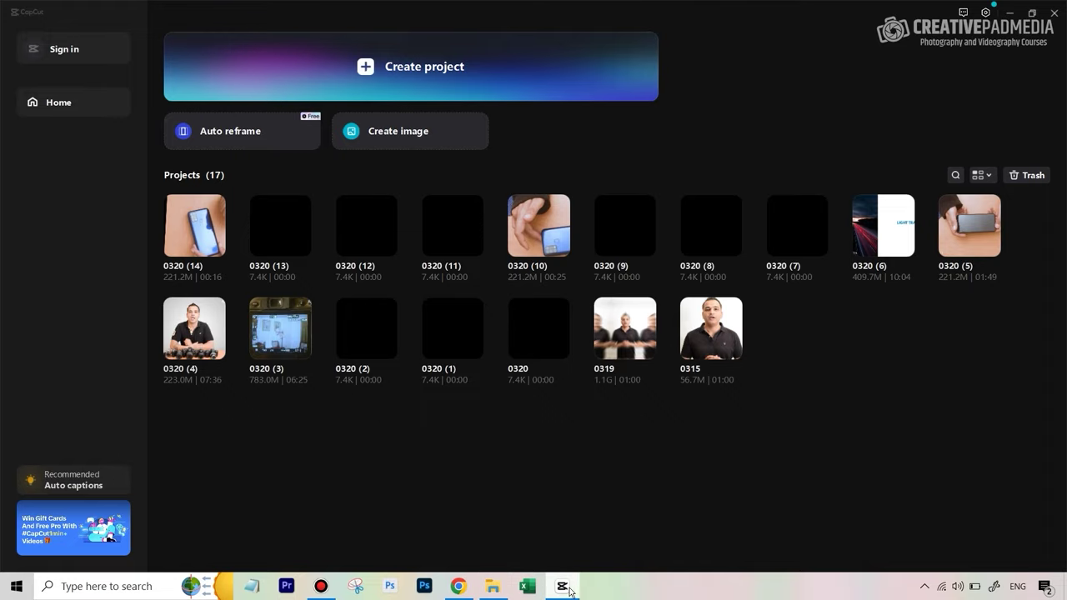
left_click(413, 76)
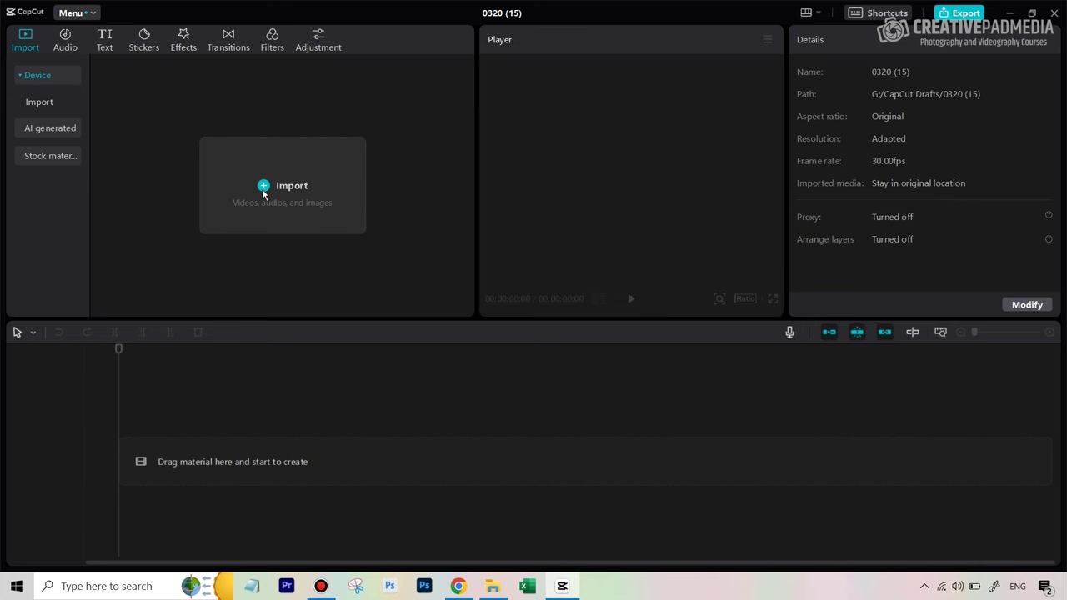
left_click(264, 190)
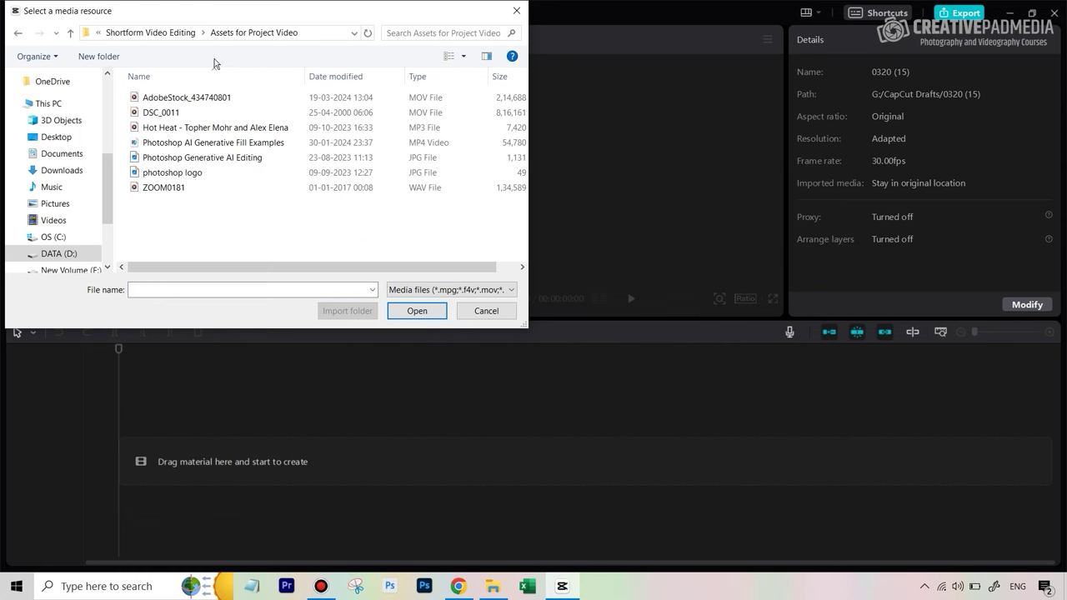
left_click_drag(179, 223, 168, 85)
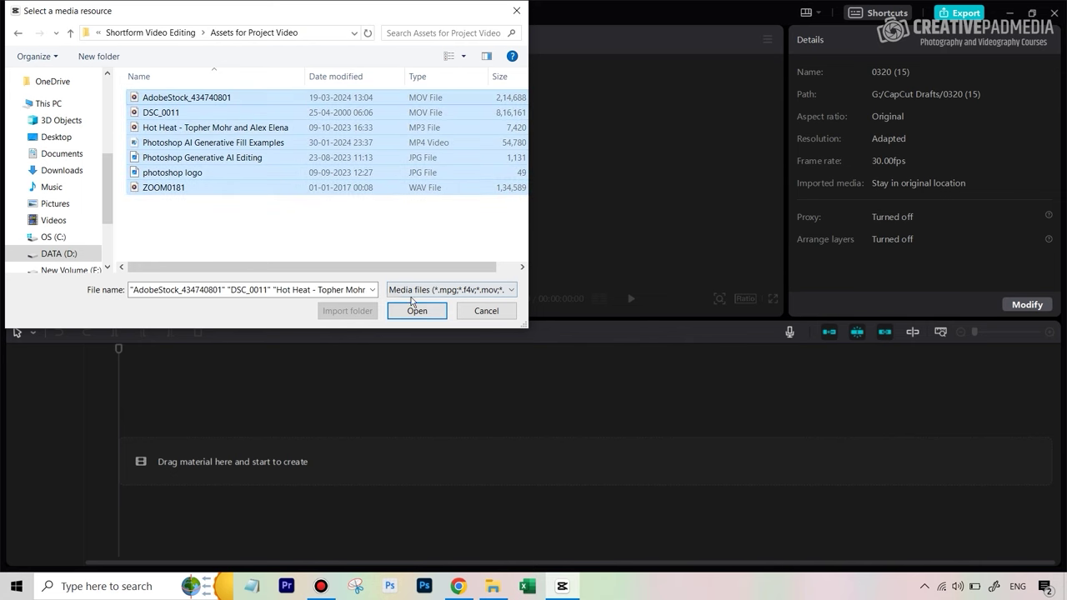
left_click(416, 311)
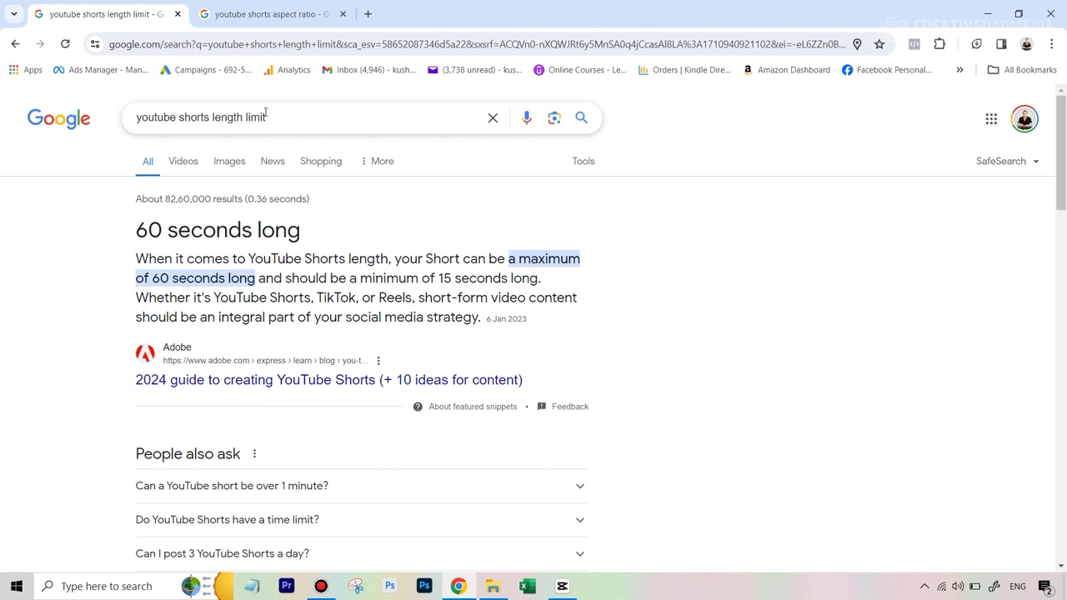
Review the Google results on the YouTube Shorts length limit and on the YouTube Shorts aspect ratio.
scroll(383, 255, "down", 1)
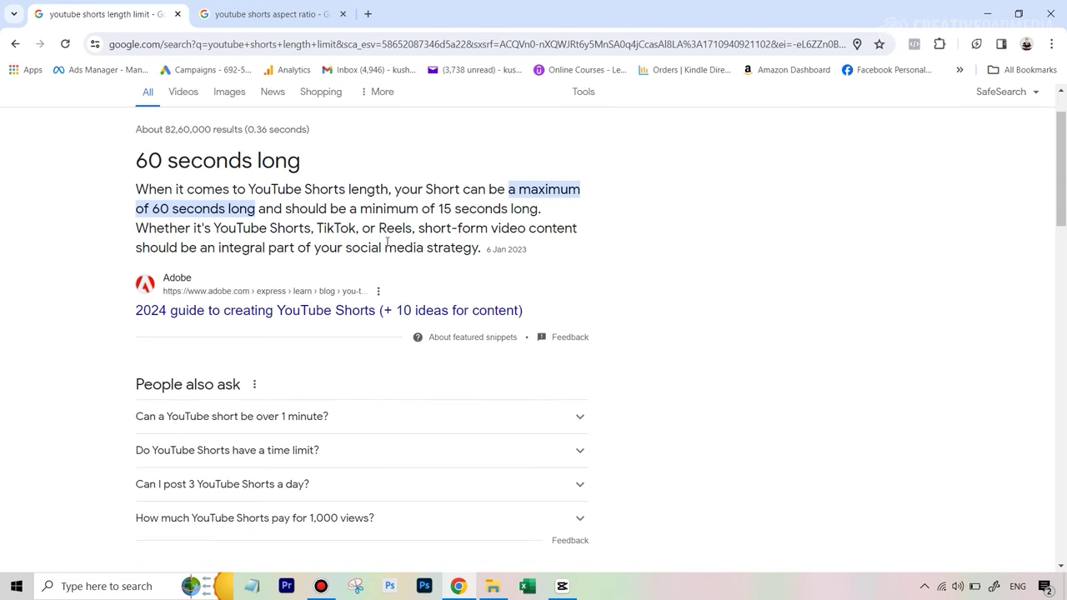
scroll(389, 245, "up", 1)
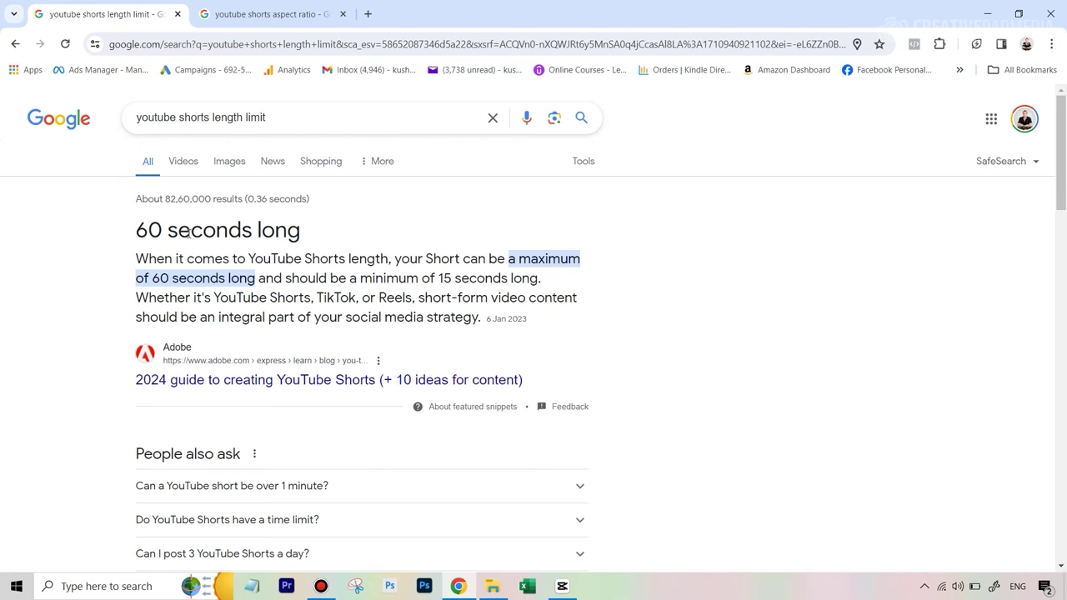
scroll(317, 350, "down", 7)
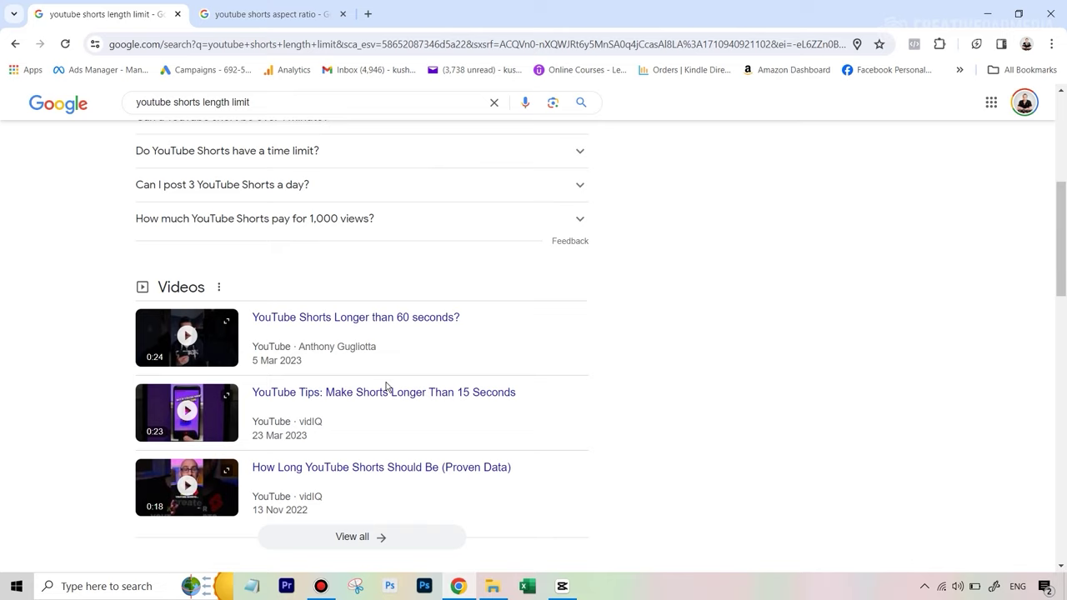
scroll(339, 316, "up", 2)
scroll(304, 283, "down", 3)
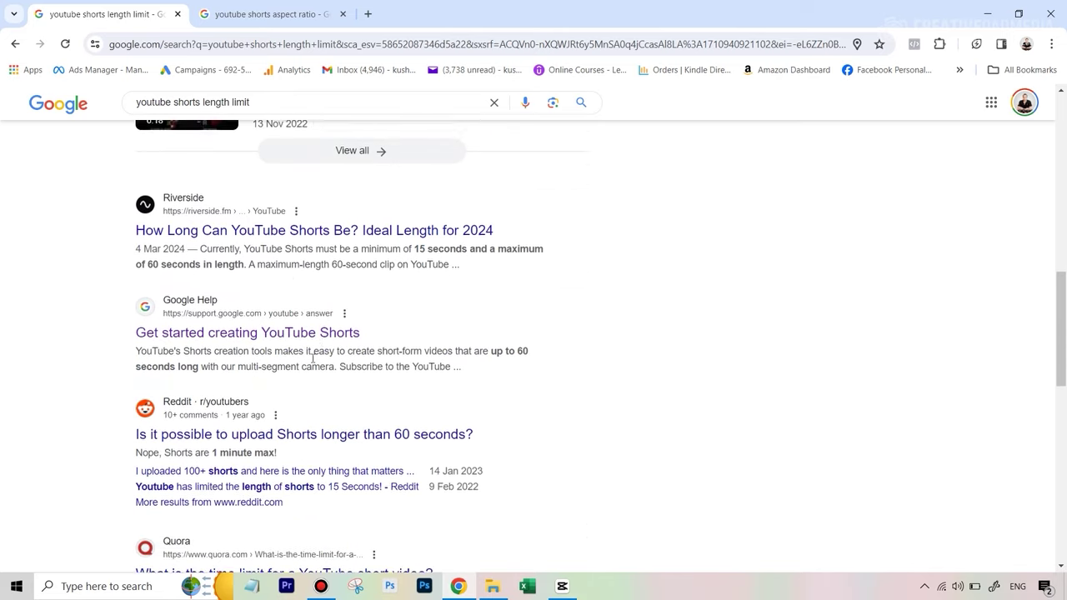
scroll(218, 367, "up", 2)
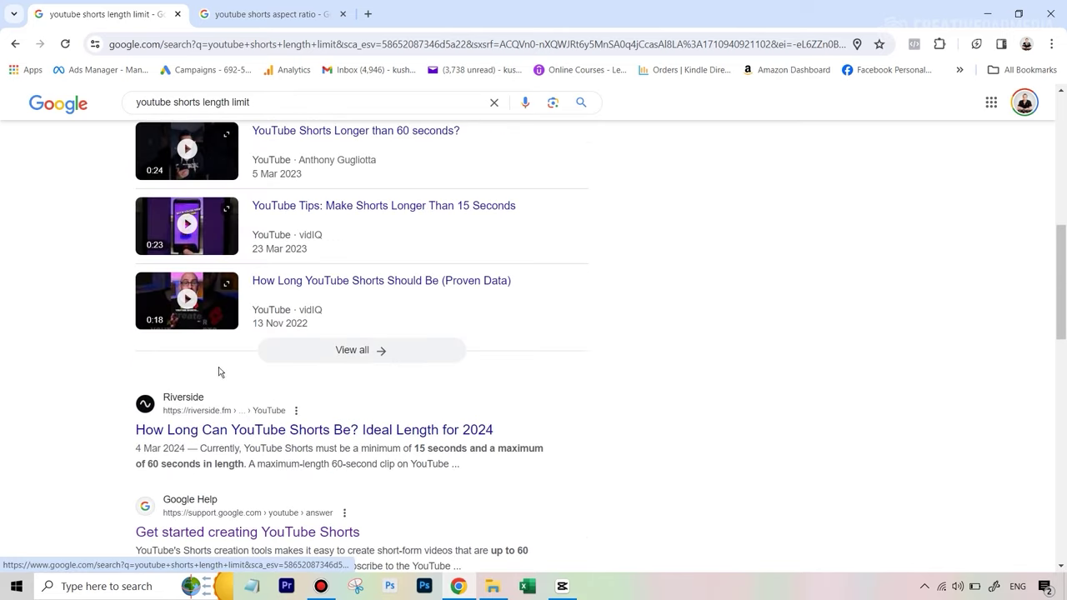
scroll(264, 360, "up", 3)
scroll(264, 357, "up", 3)
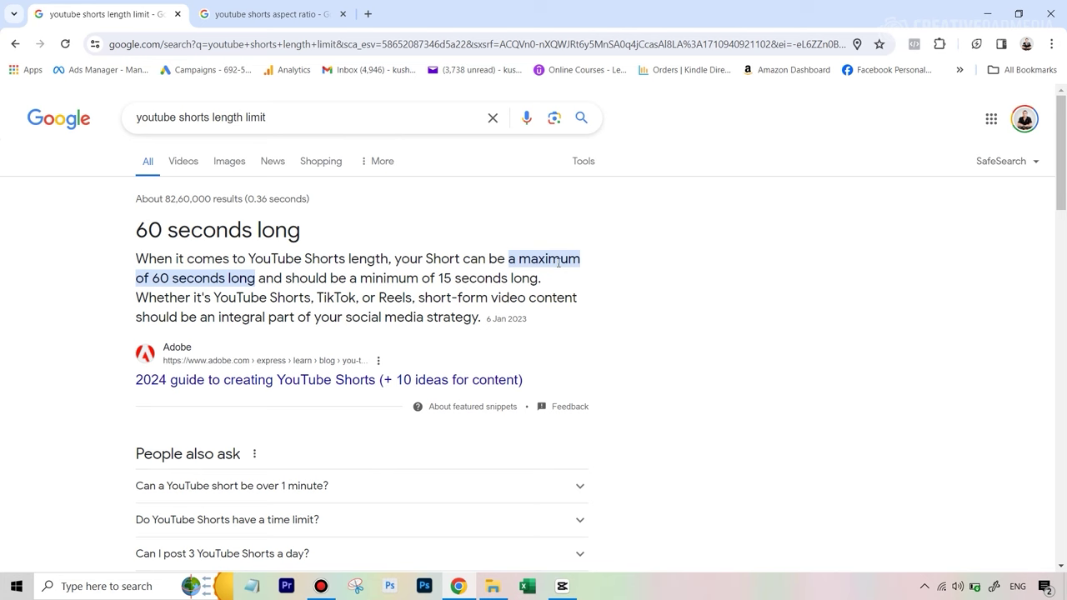
left_click(252, 19)
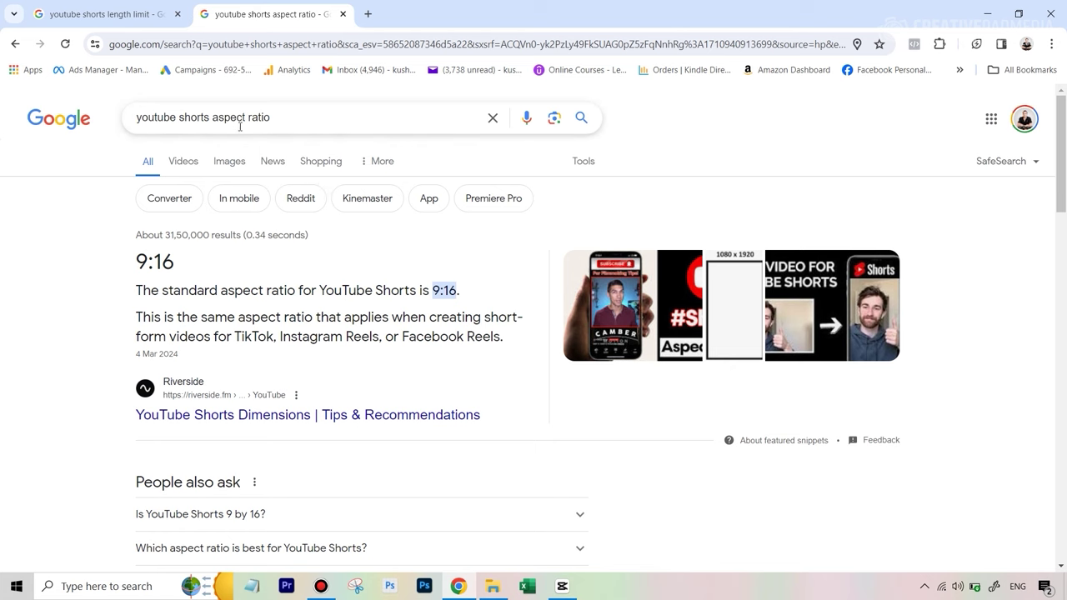
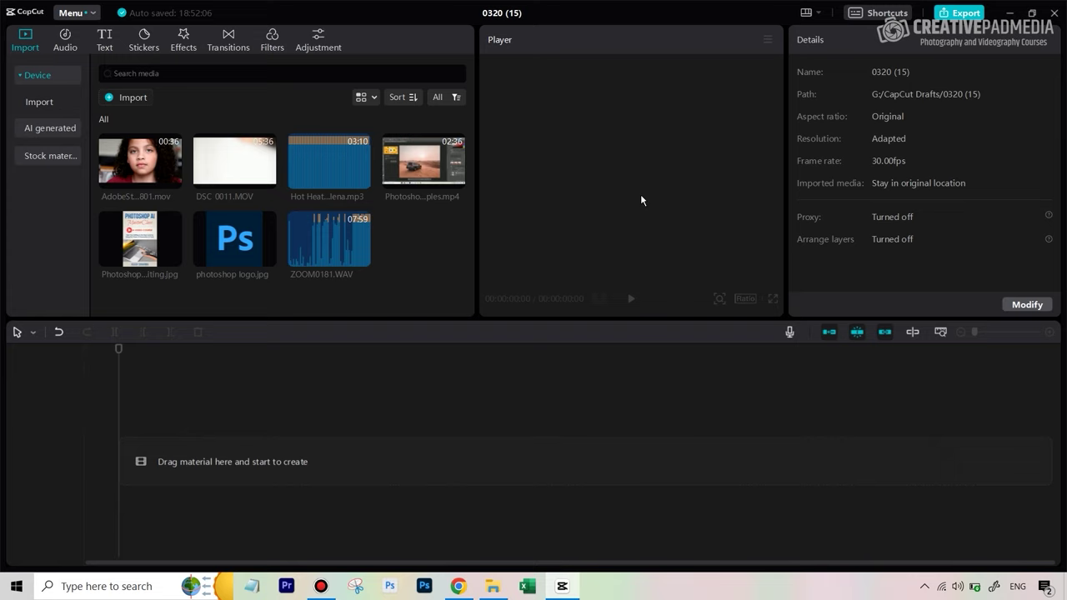
Preview the DSC_0011 video from the project assets folder with muted sound, skimming through several points, and close the player.
left_click(492, 586)
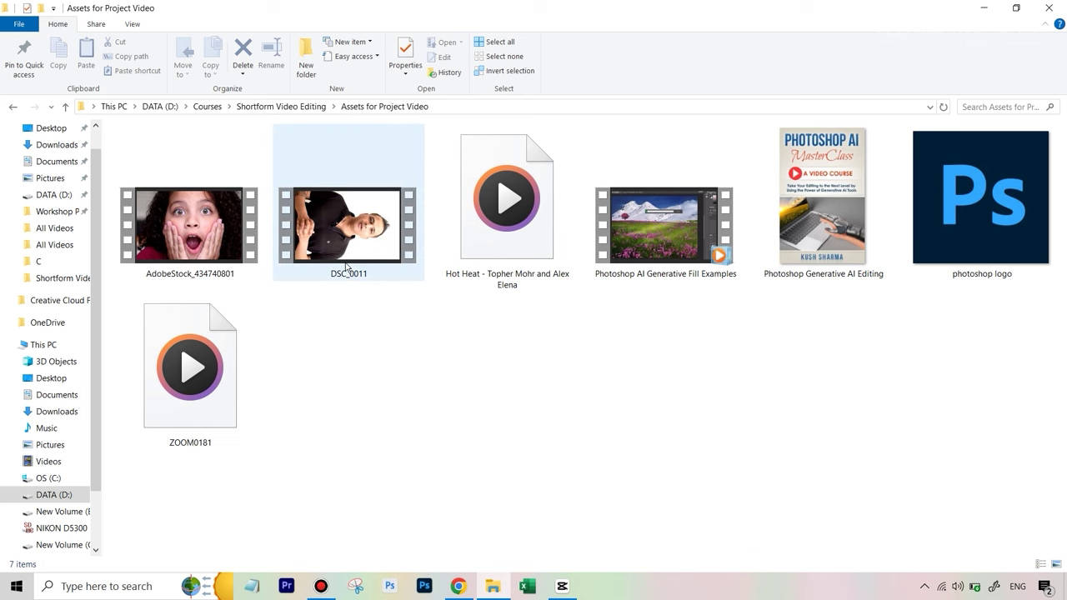
mouse_move(346, 238)
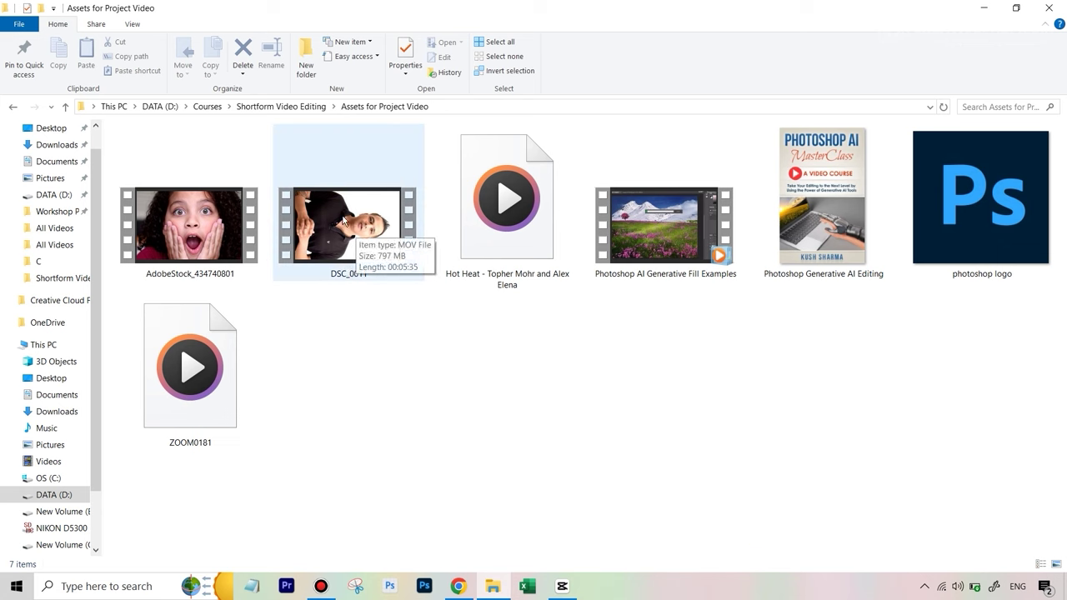
double_click(345, 219)
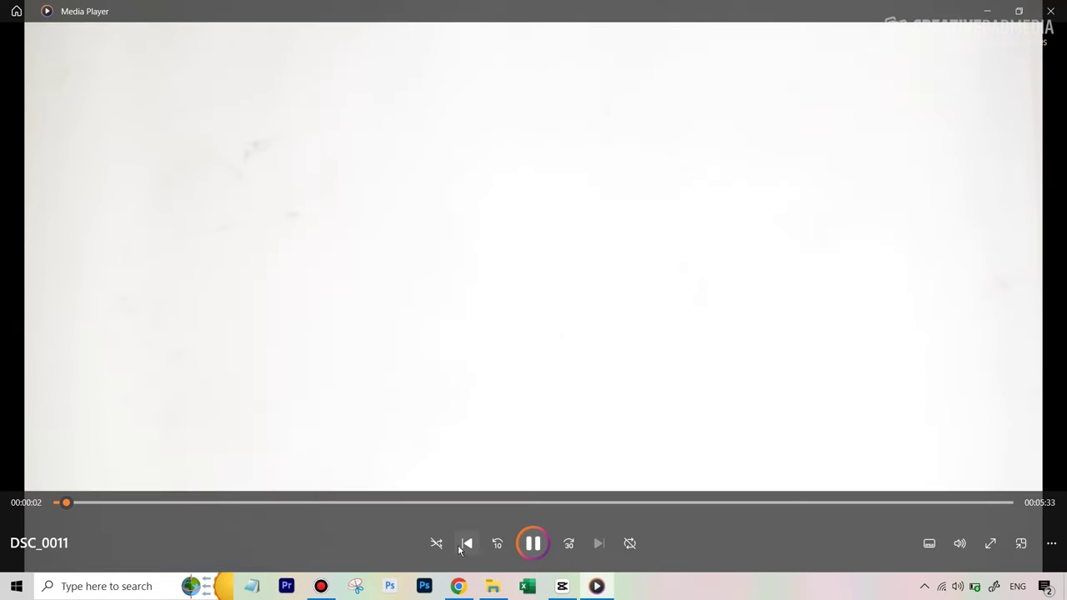
left_click(964, 546)
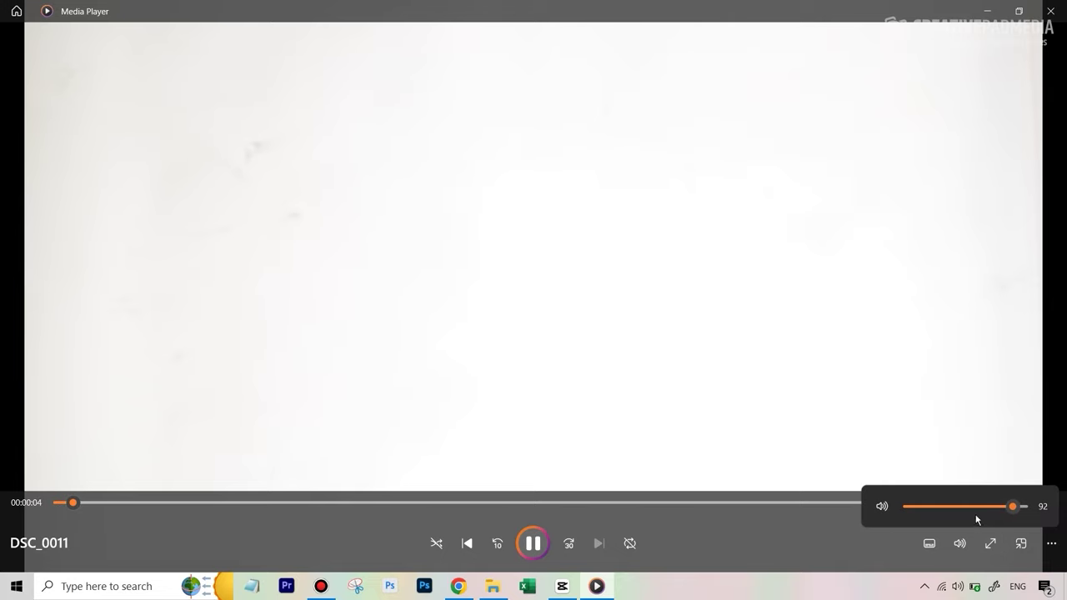
left_click_drag(936, 510, 810, 517)
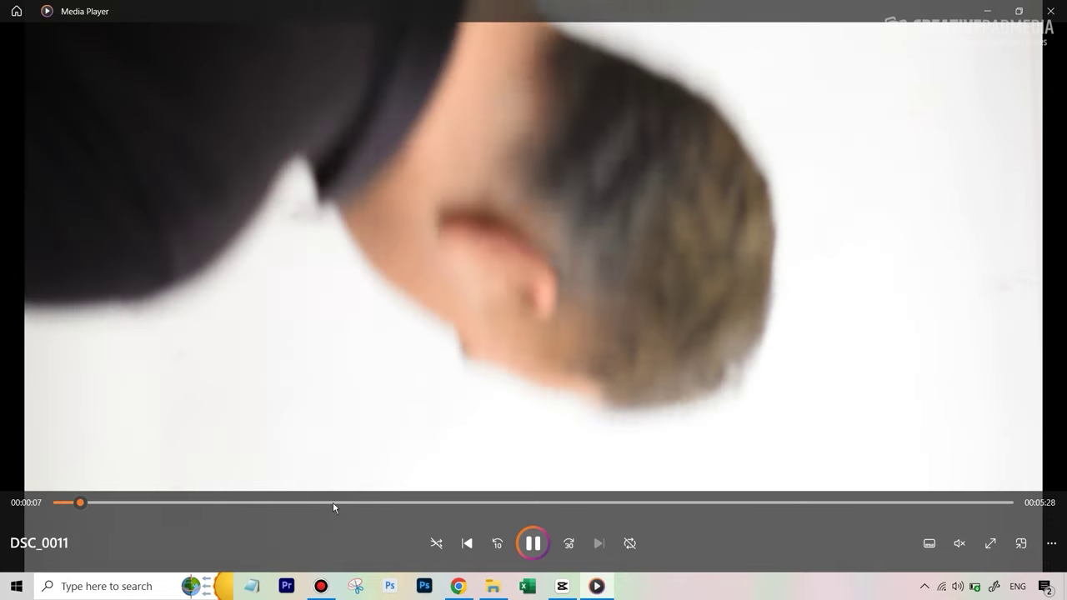
left_click(317, 502)
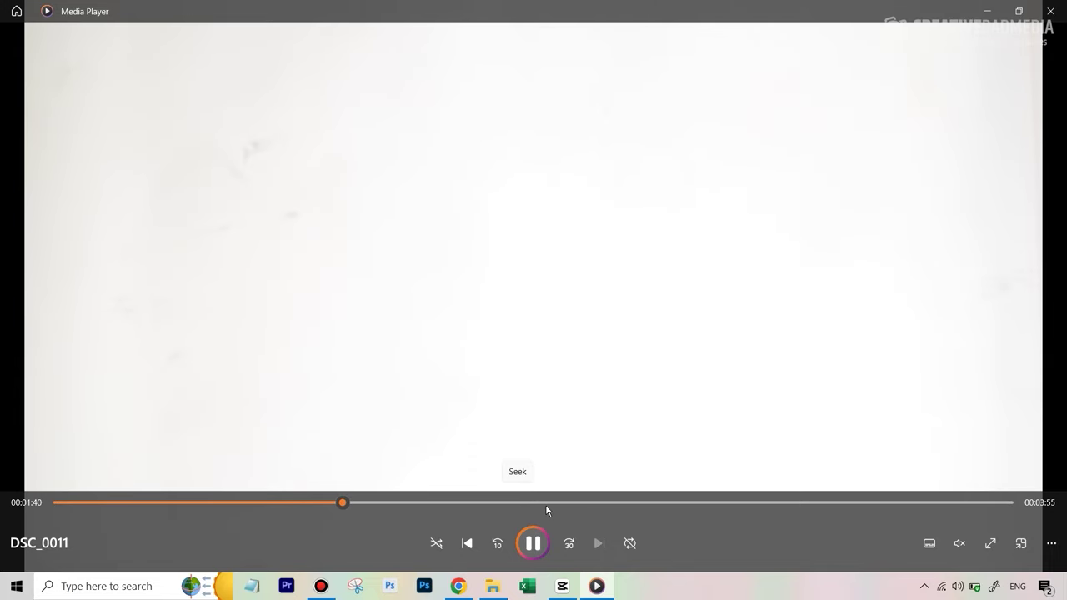
left_click(545, 503)
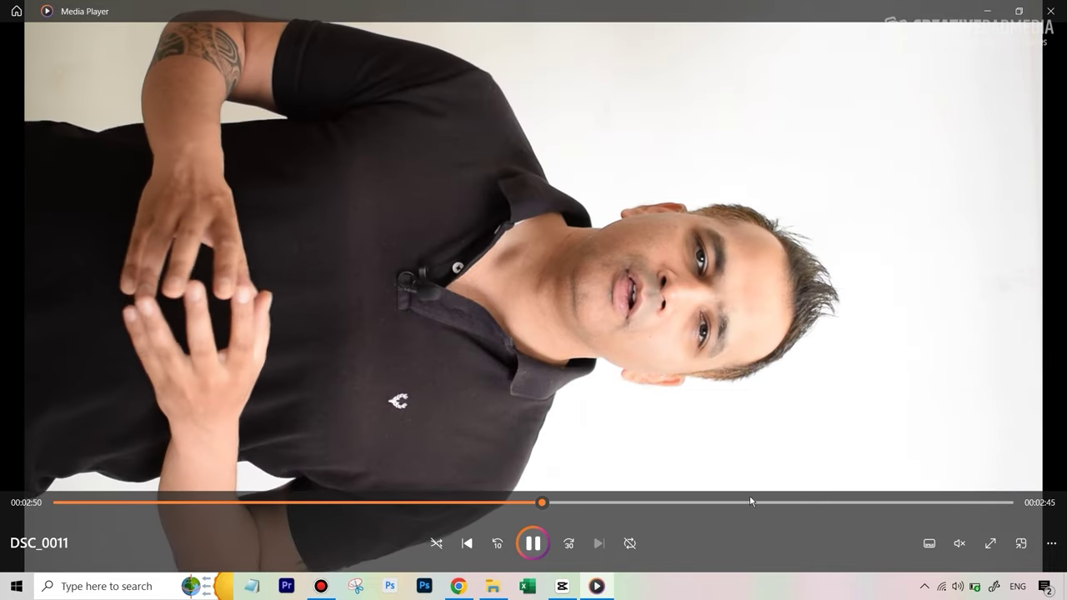
left_click(768, 502)
left_click(533, 543)
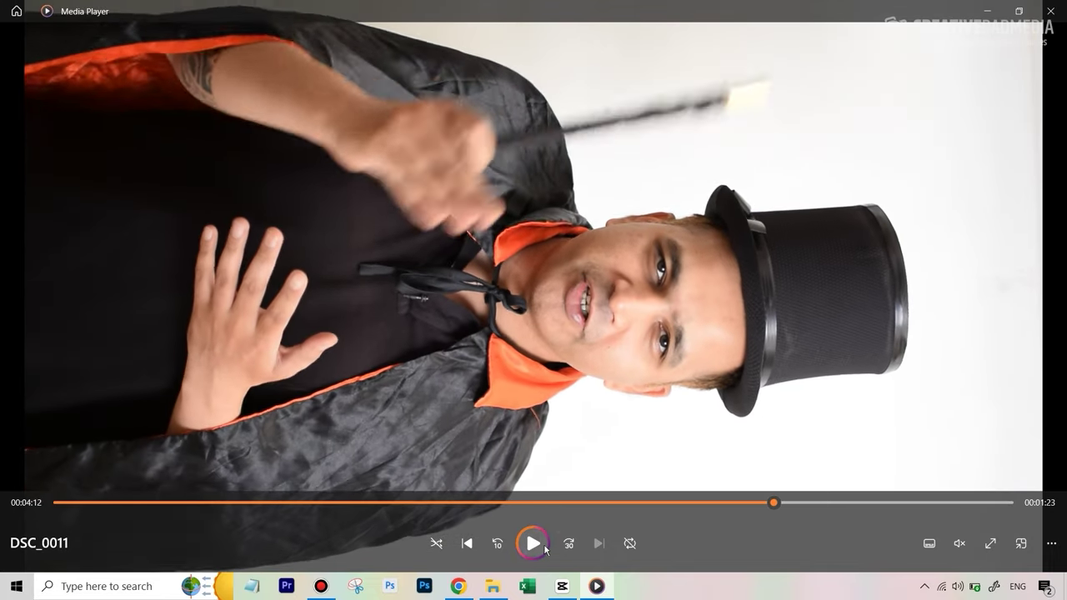
left_click(1018, 11)
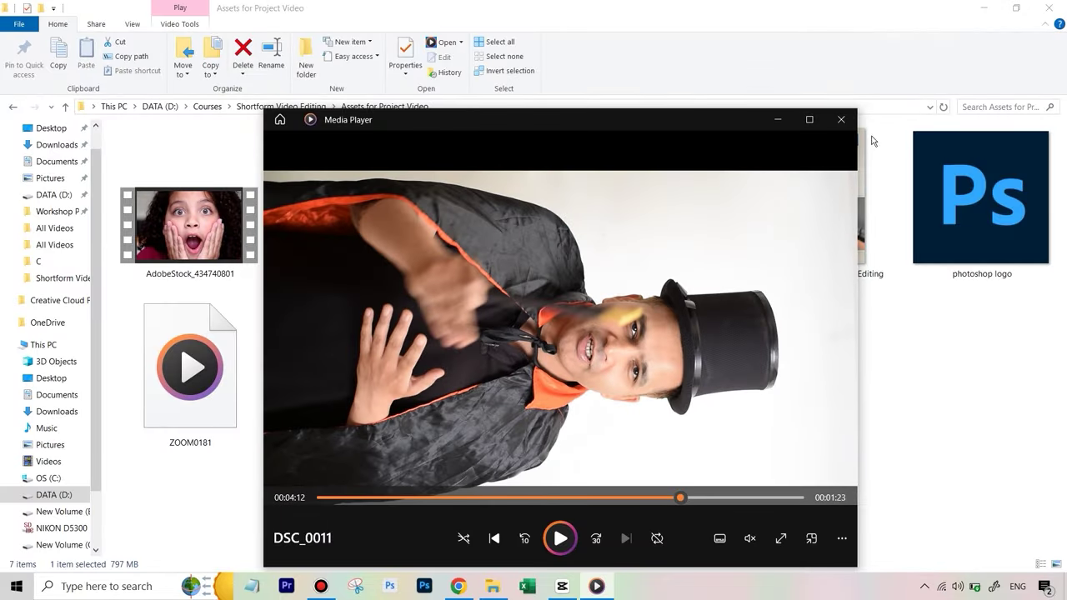
left_click(840, 120)
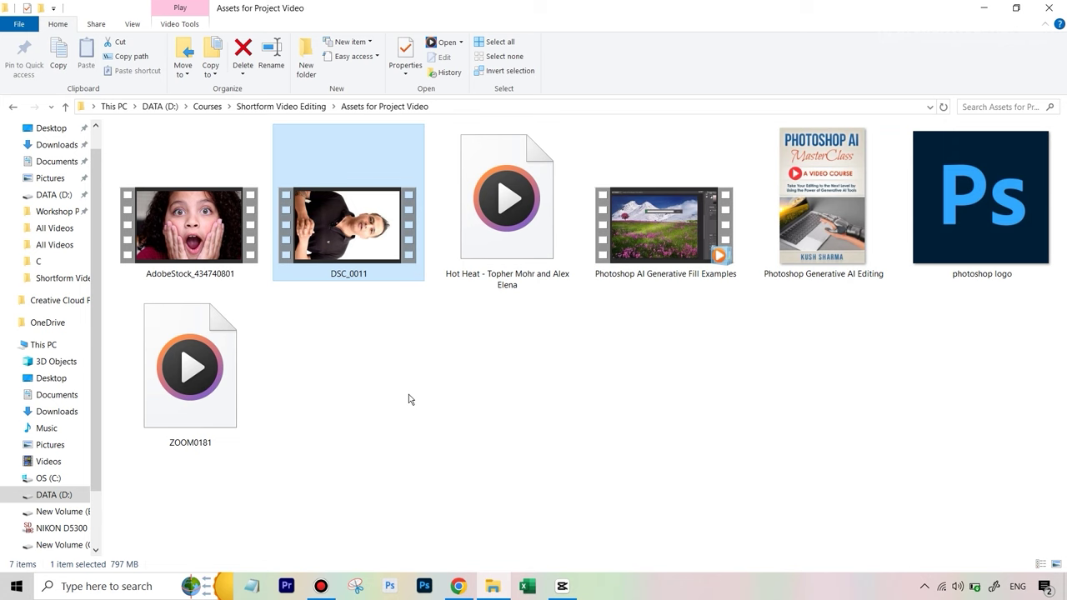
Examine the frame size and frame rate in the DSC_0011 file's detailed properties, and return to CapCut.
right_click(344, 256)
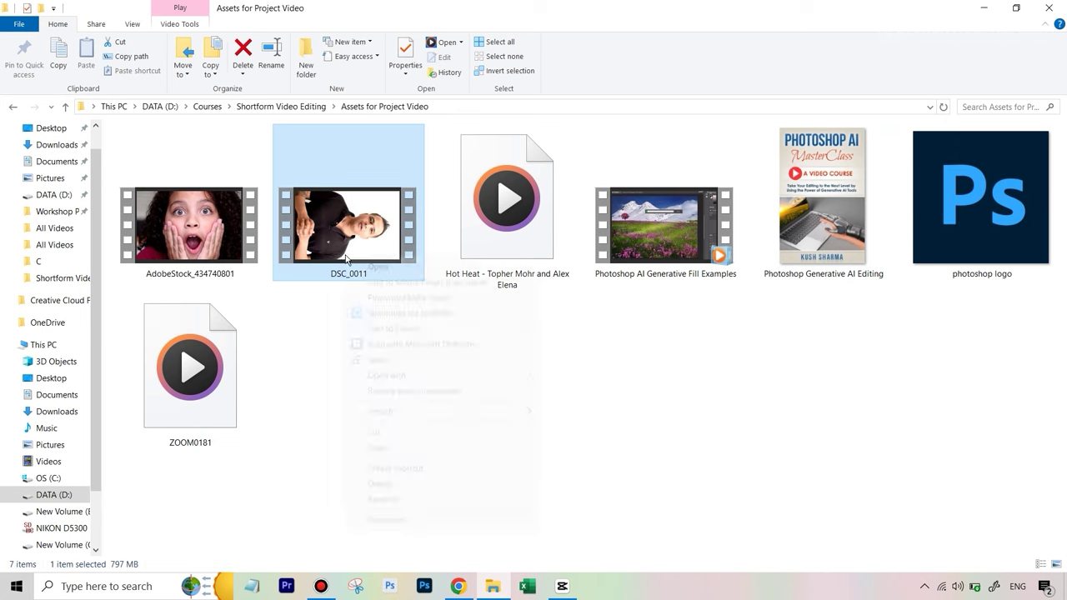
left_click(420, 518)
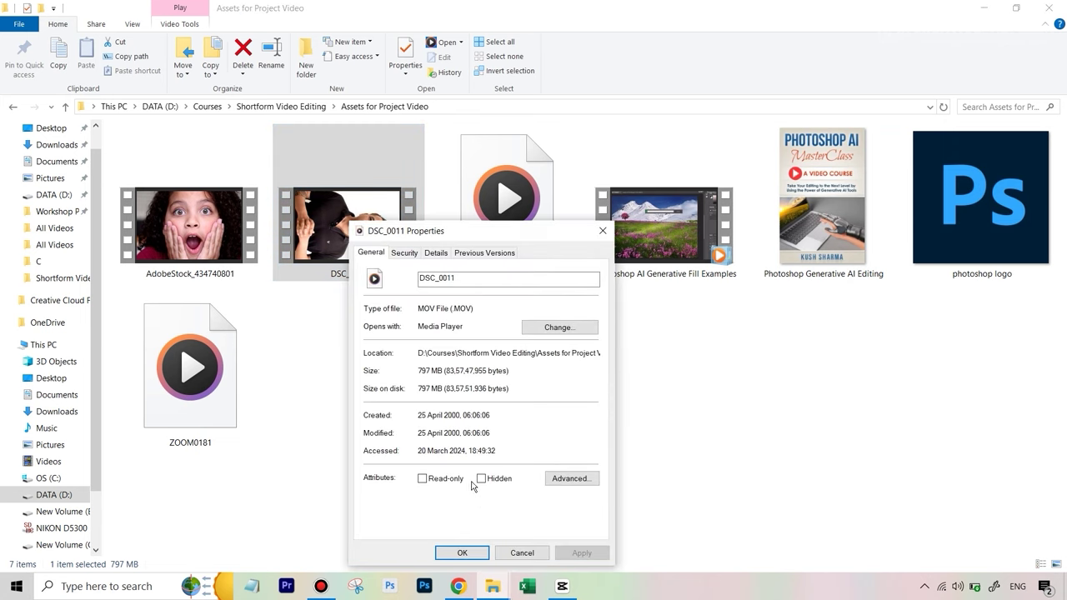
left_click(438, 258)
scroll(489, 358, "down", 2)
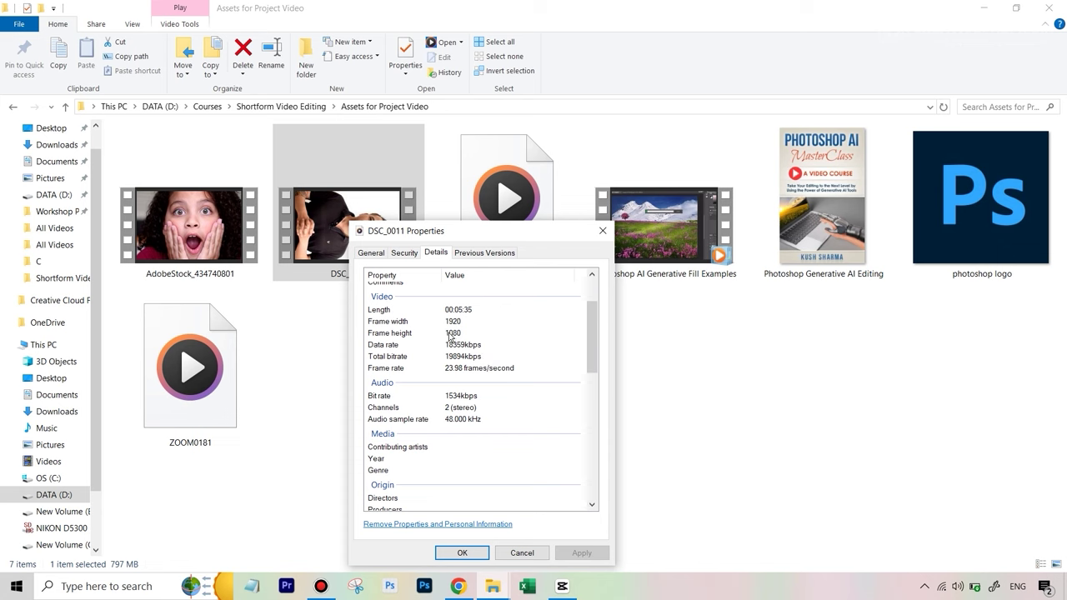
scroll(499, 368, "down", 1)
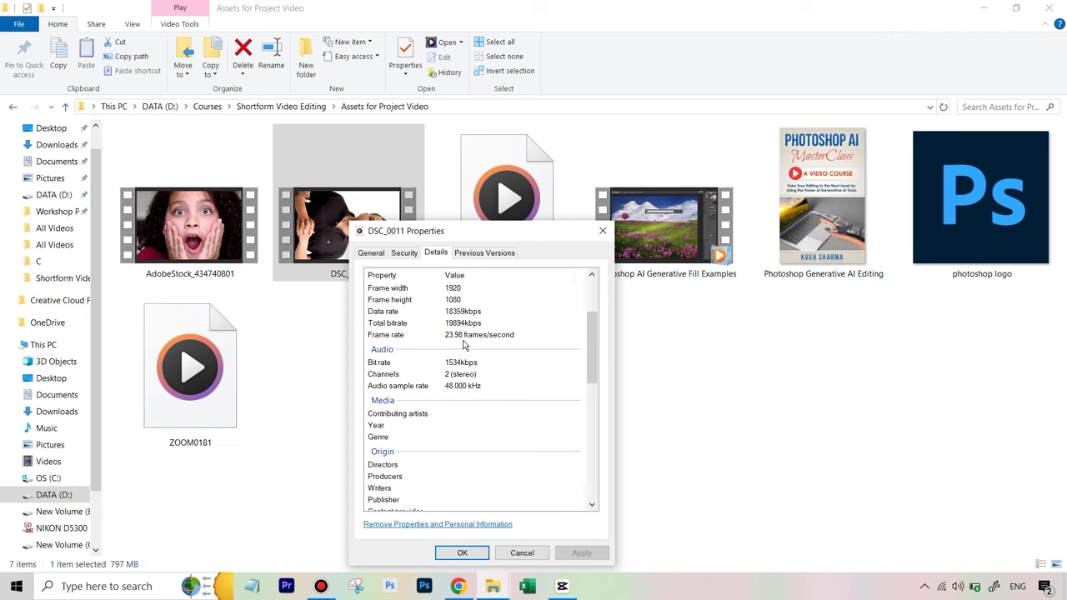
left_click(462, 553)
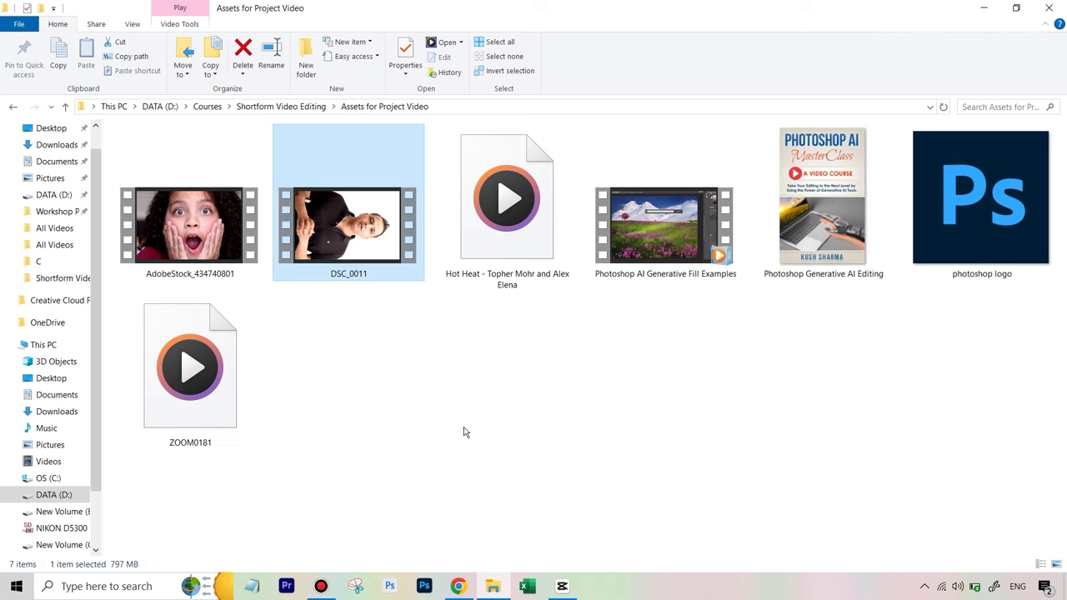
left_click(562, 586)
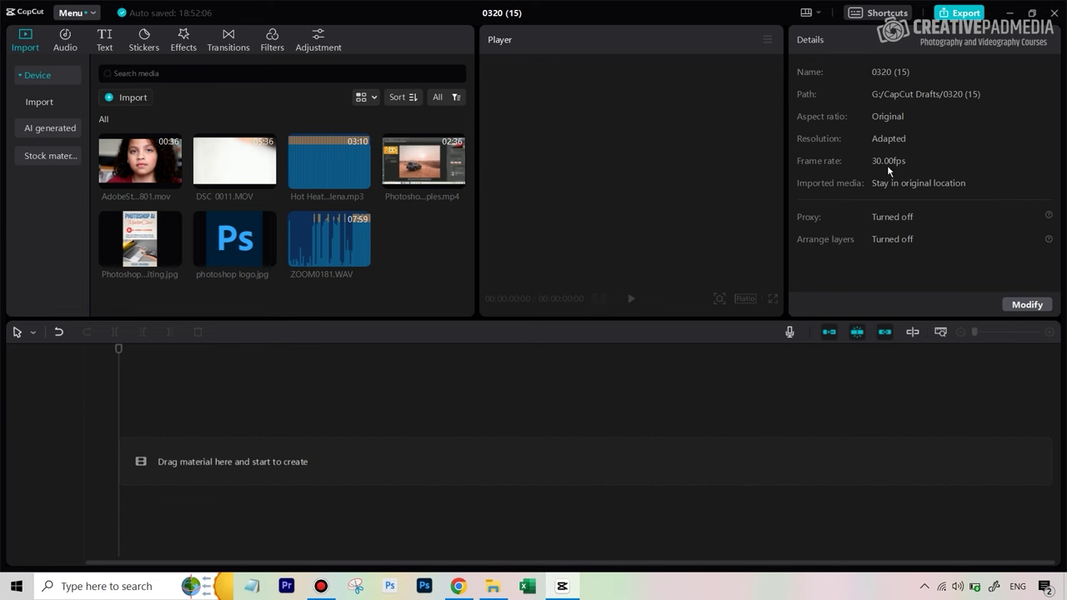
left_click(1024, 306)
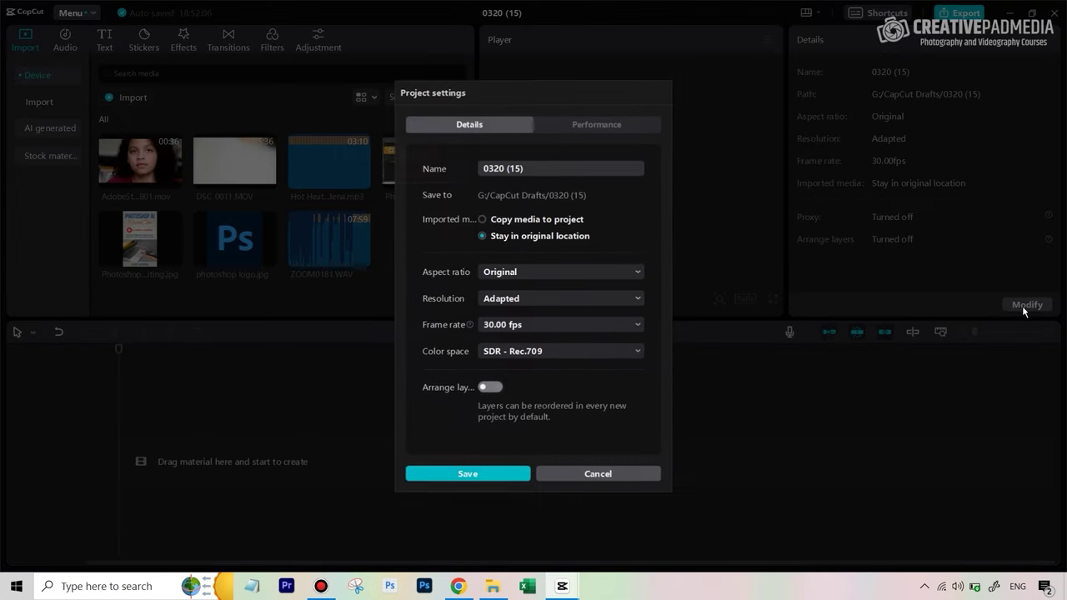
left_click(640, 330)
left_click(537, 350)
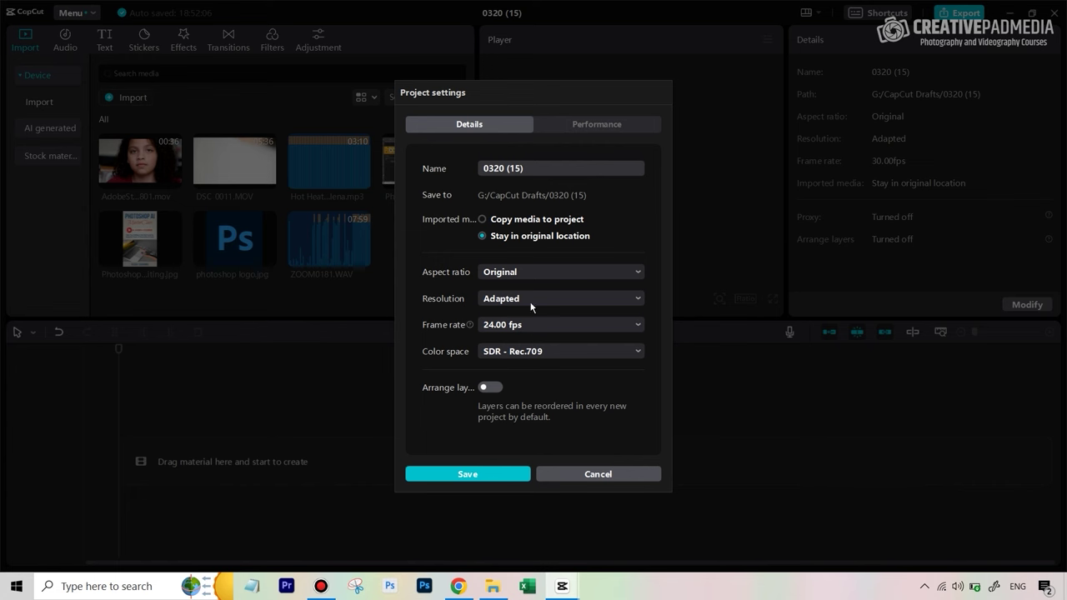
left_click(600, 475)
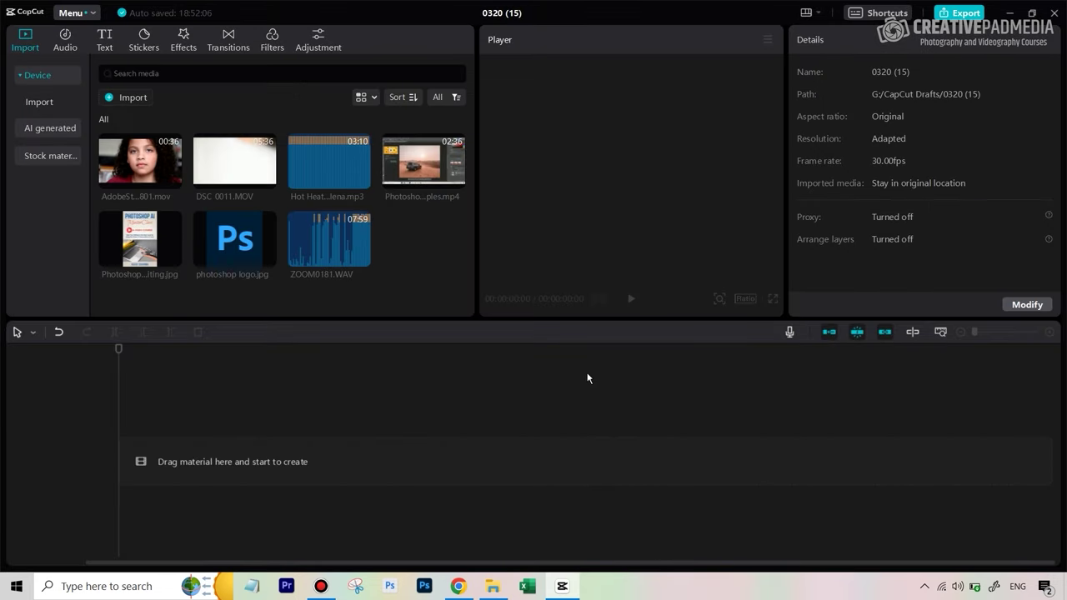
Set the default frame rate in the editing settings to 24.00 fps and save the settings.
left_click(84, 12)
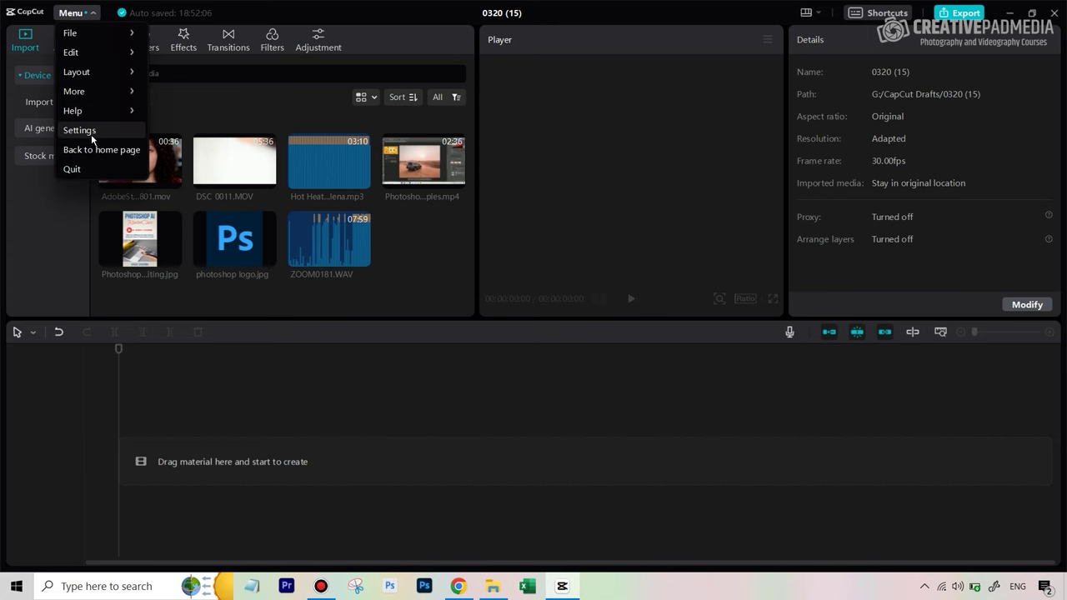
left_click(91, 132)
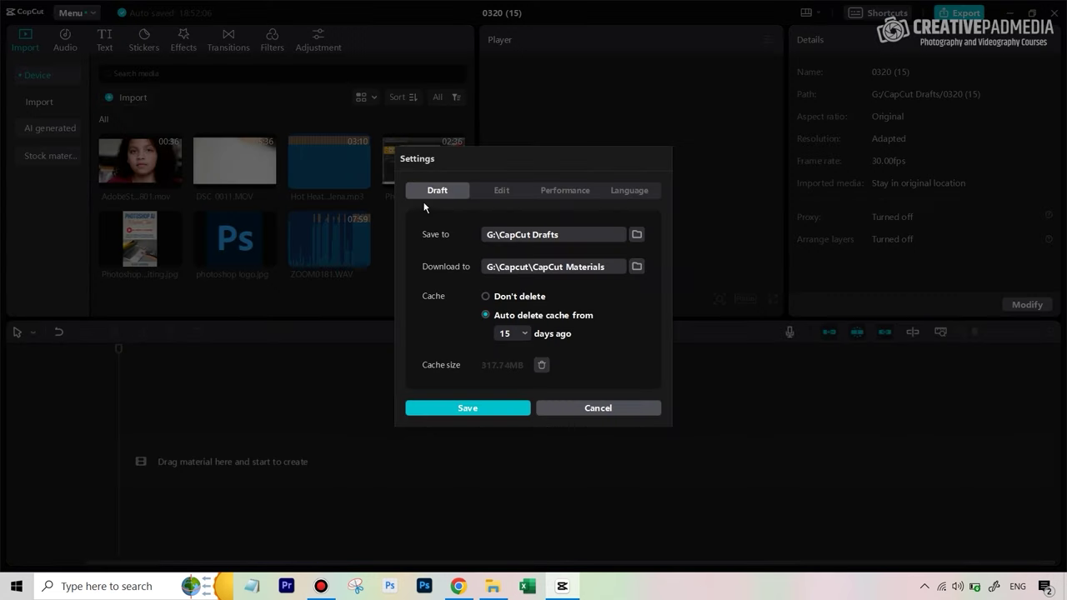
left_click(501, 191)
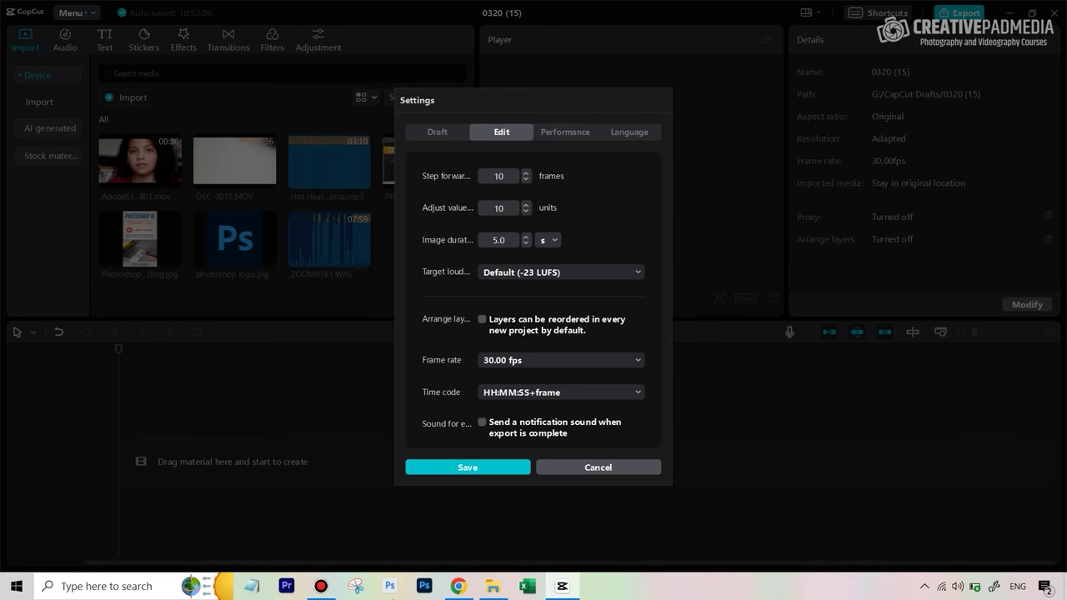
left_click(638, 360)
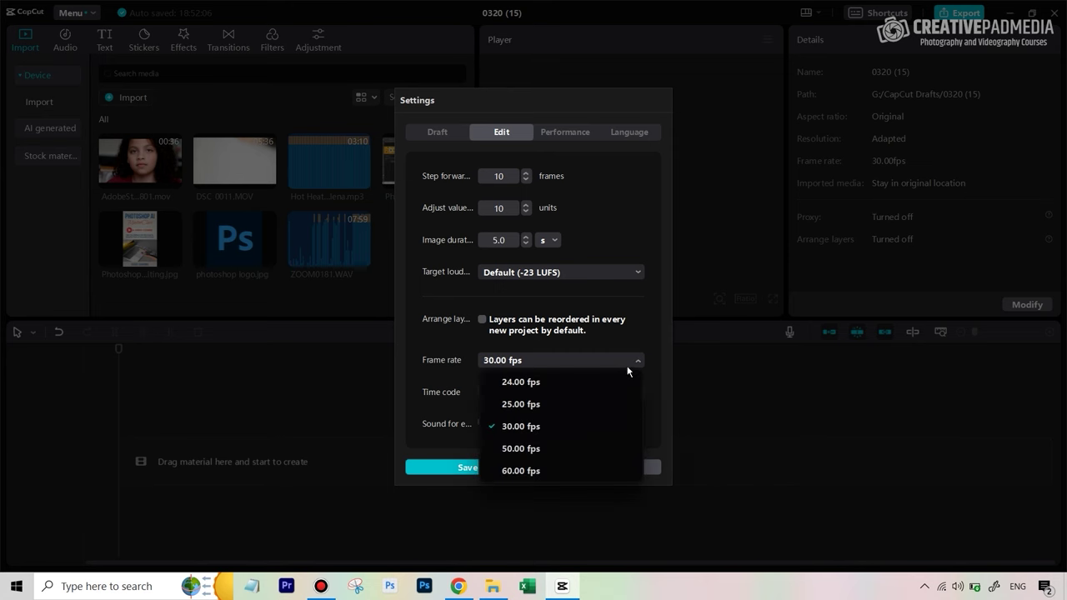
left_click(533, 382)
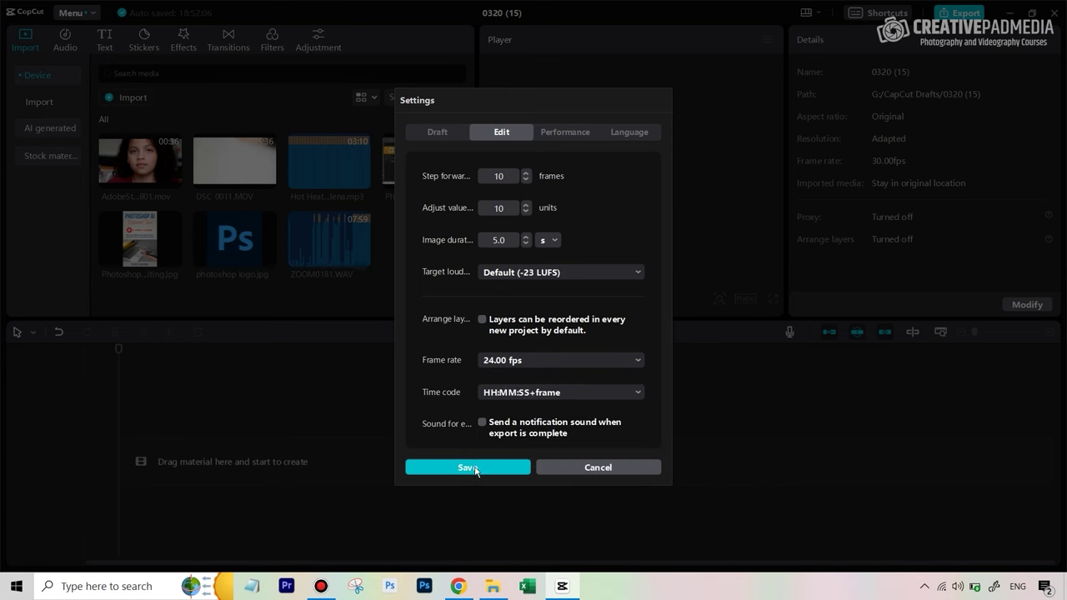
left_click(475, 467)
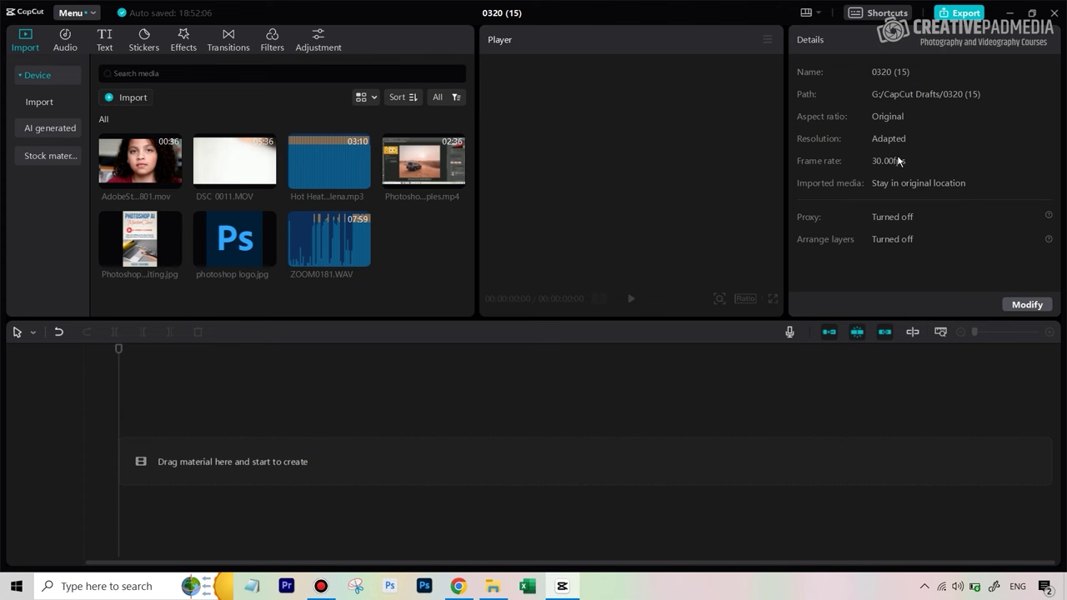
Change the current project's frame rate to 24.00 fps in its project settings and save.
left_click(1024, 306)
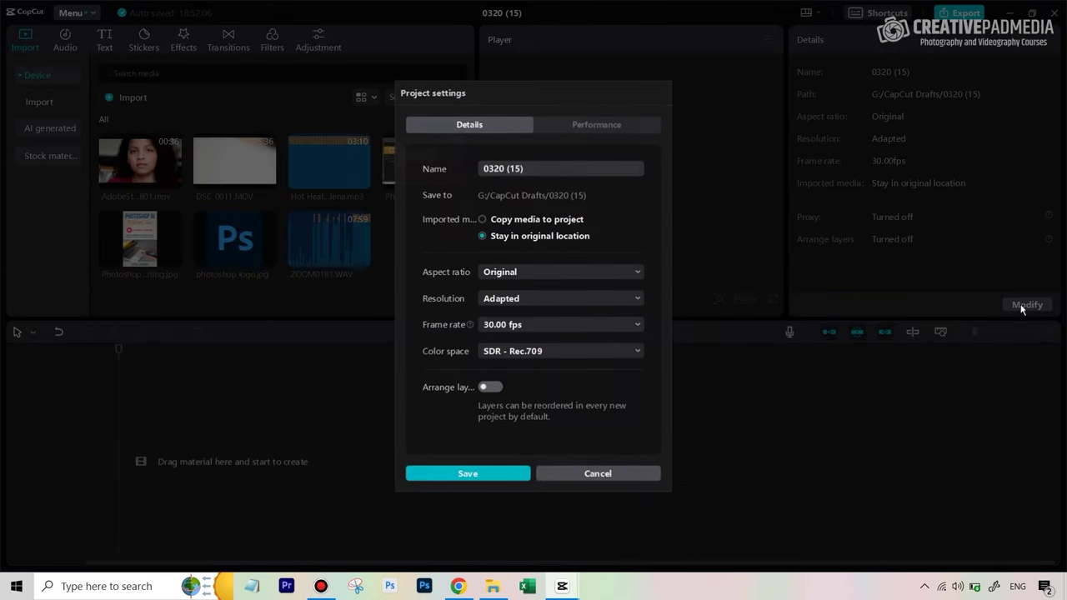
left_click(635, 327)
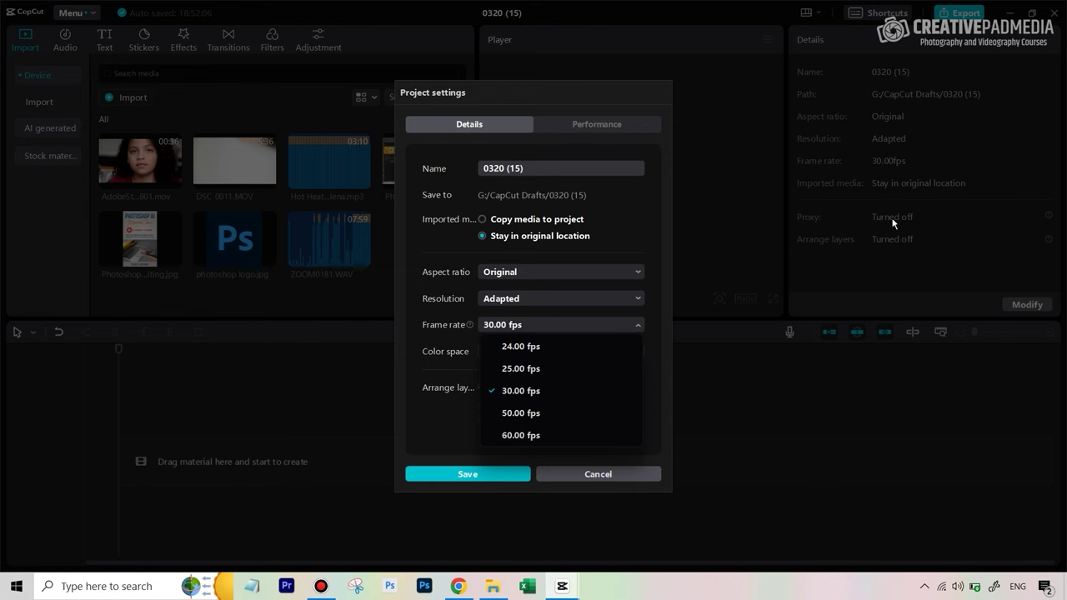
left_click(512, 349)
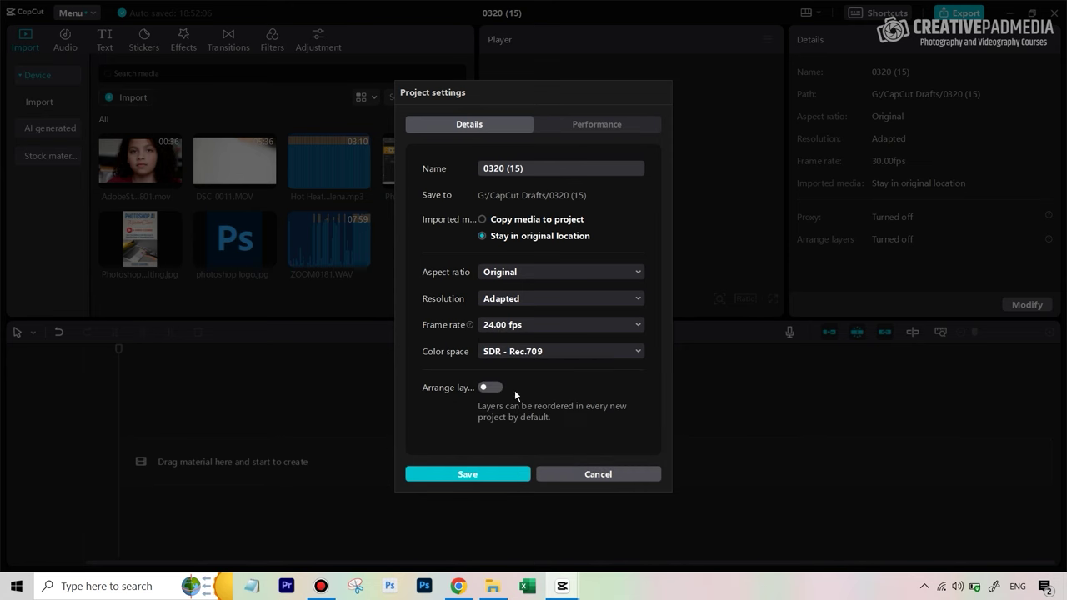
left_click(489, 477)
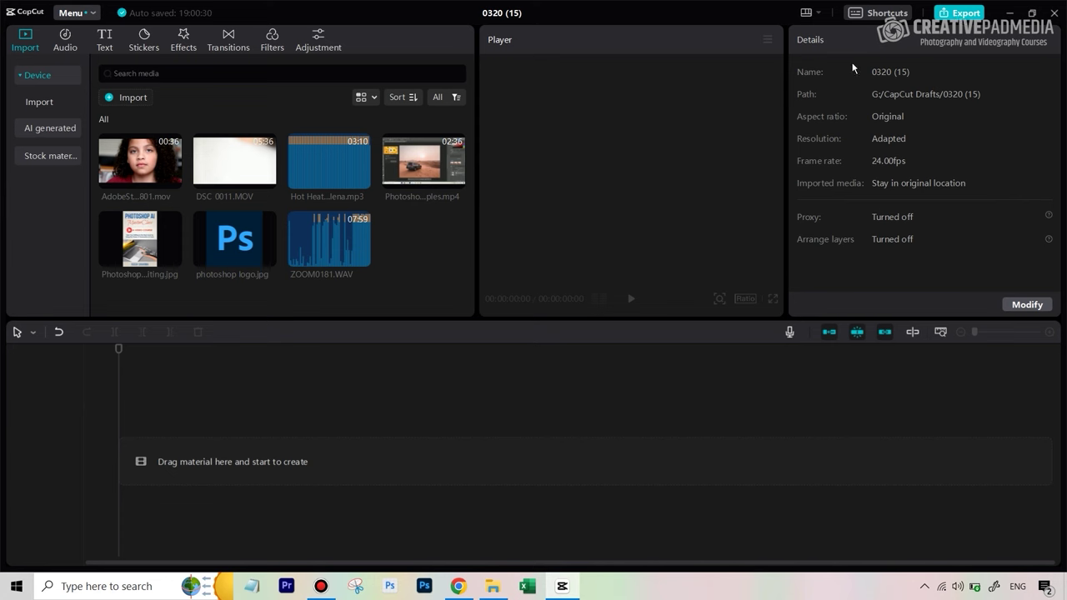
Place DSC_0011.MOV at the start of the main video track and preview the footage at several points.
mouse_move(268, 174)
left_click_drag(229, 165, 159, 463)
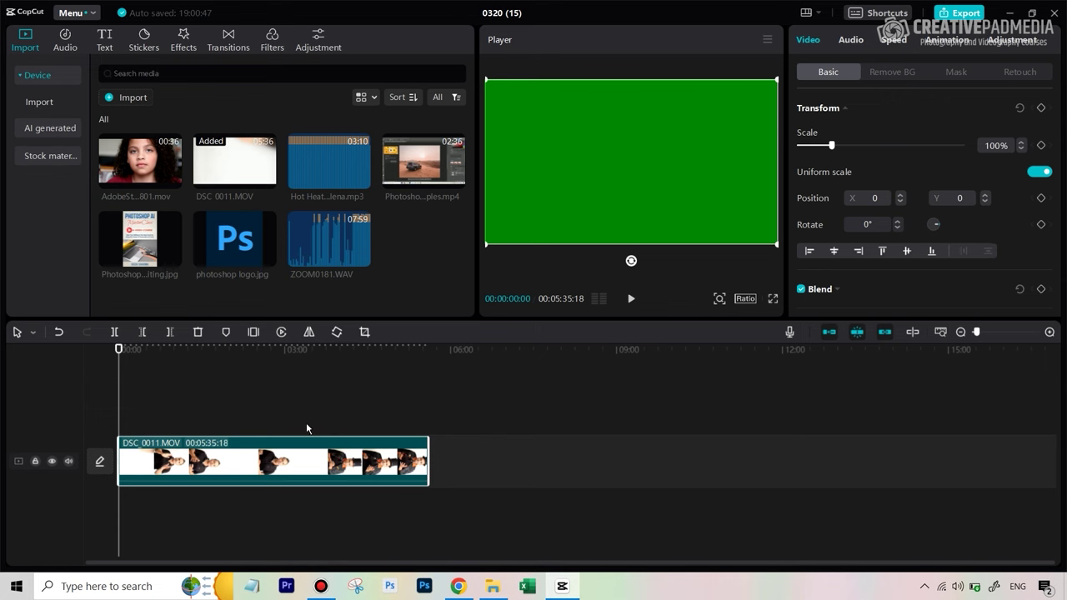
left_click(228, 403)
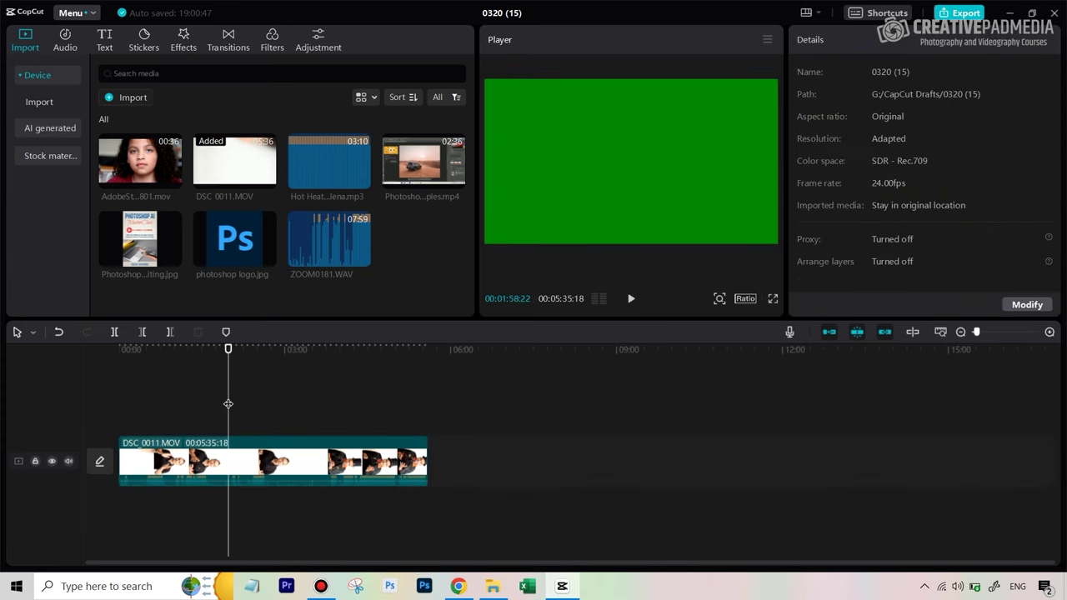
left_click(631, 298)
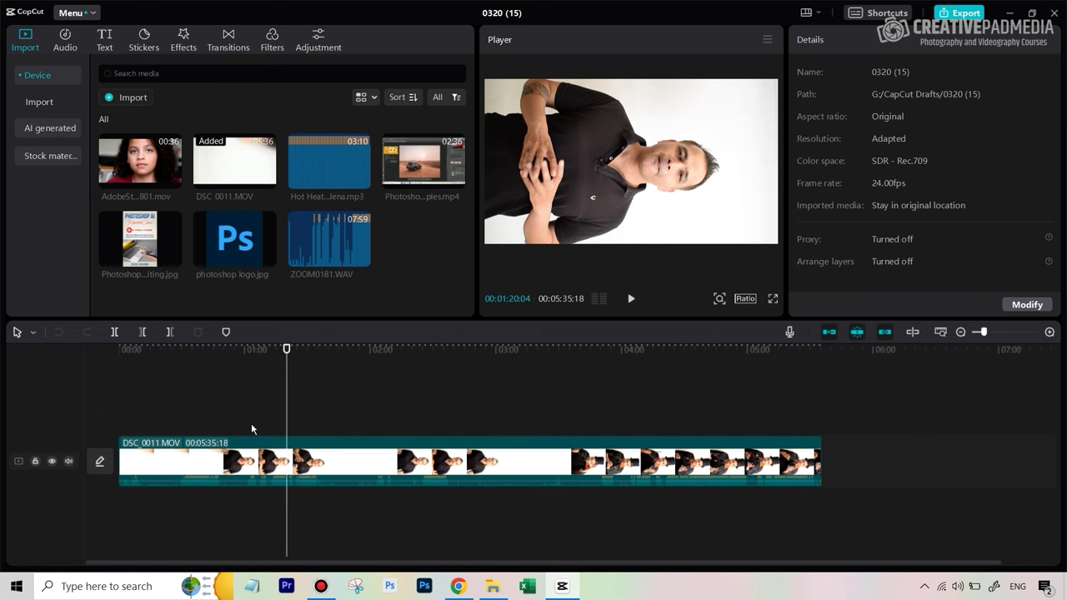
left_click(407, 350)
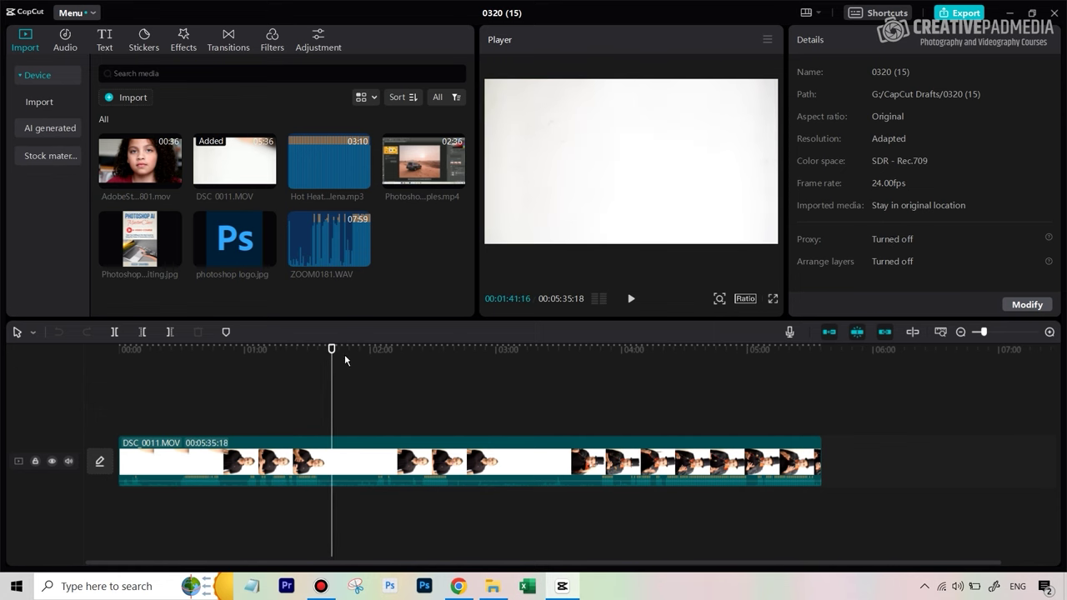
left_click(271, 357)
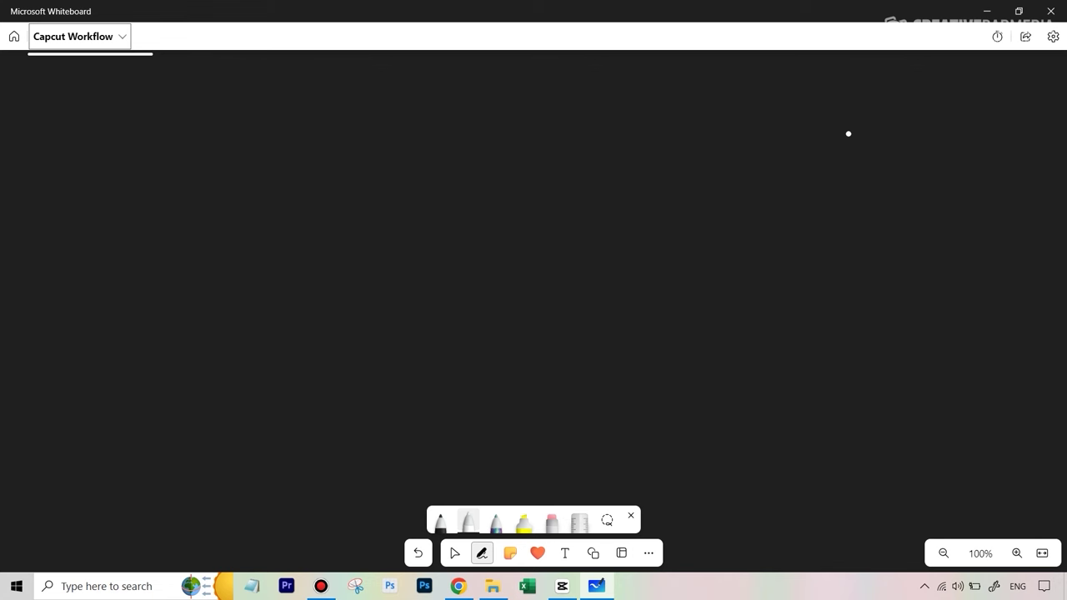
Handwrite the underlined heading "A-ROLL" near the top of the Capcut Workflow board in Microsoft Whiteboard, and return to CapCut.
mouse_move(312, 78)
left_mouse_down()
mouse_move(320, 120)
mouse_move(305, 104)
mouse_move(339, 104)
mouse_move(357, 127)
mouse_move(360, 90)
mouse_move(357, 104)
mouse_move(391, 121)
mouse_move(396, 102)
mouse_move(422, 93)
mouse_move(454, 123)
left_mouse_up()
left_click_drag(297, 148, 472, 134)
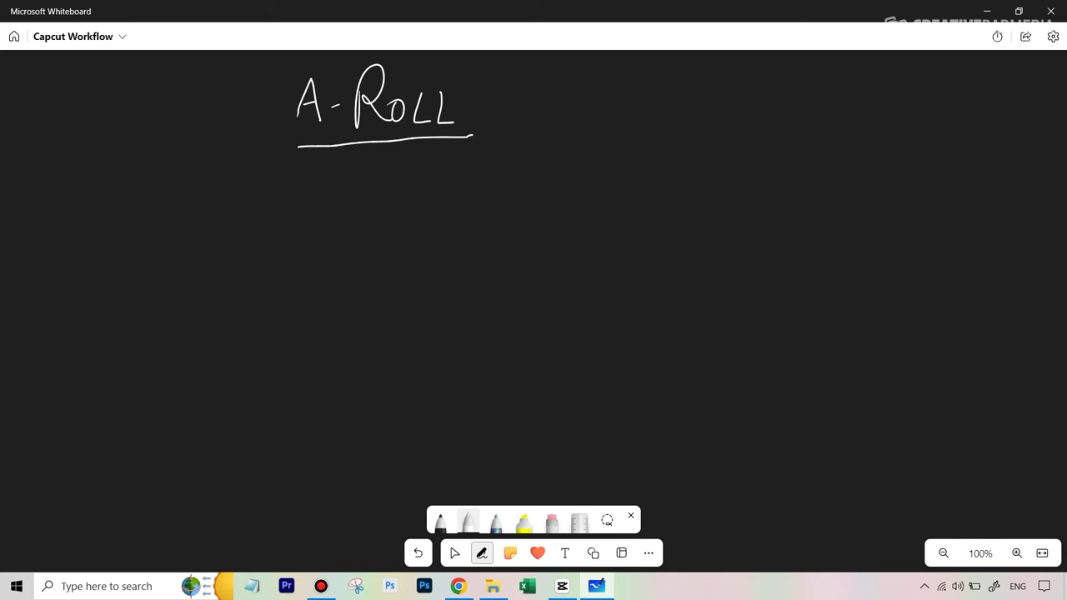
left_click(562, 586)
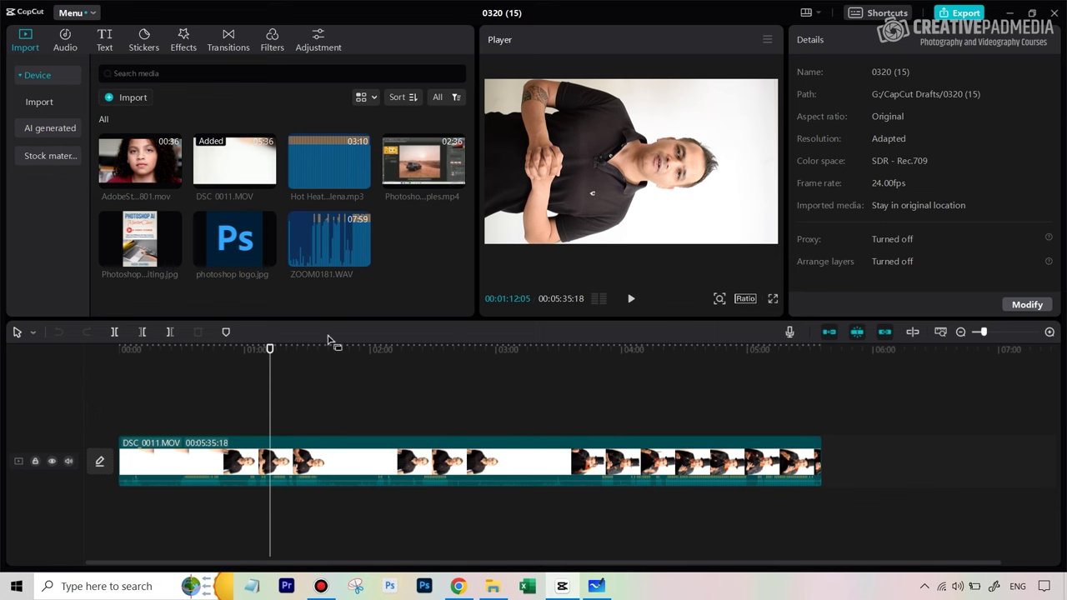
Preview the black-shirt and top-hat sections of the footage, and add ZOOM0181.WAV on an audio track beneath the video near its start.
mouse_move(325, 251)
left_click(632, 300)
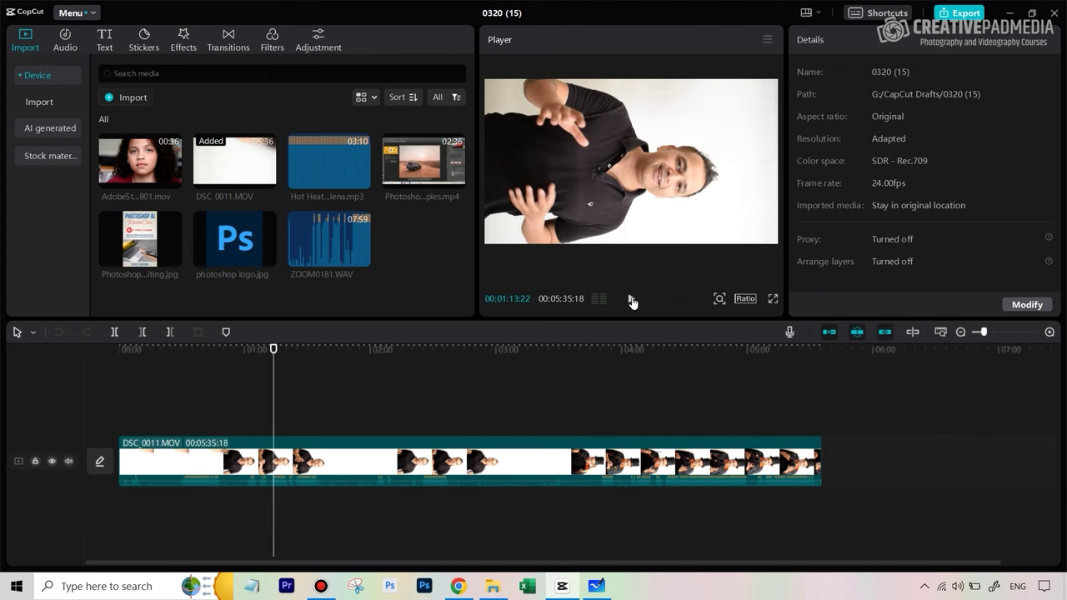
left_click(624, 389)
left_click(631, 300)
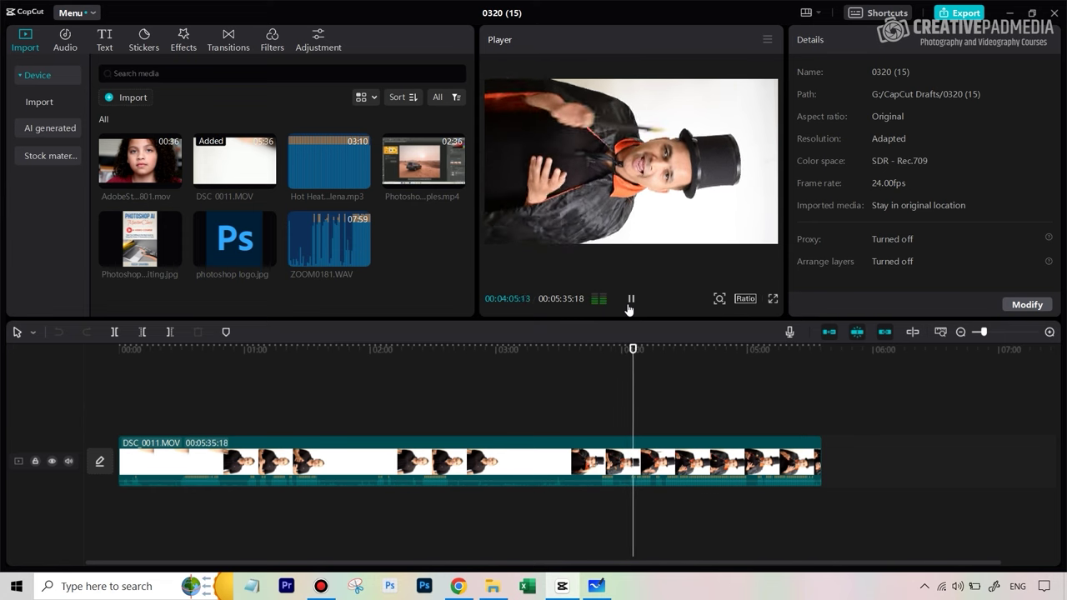
left_click(629, 305)
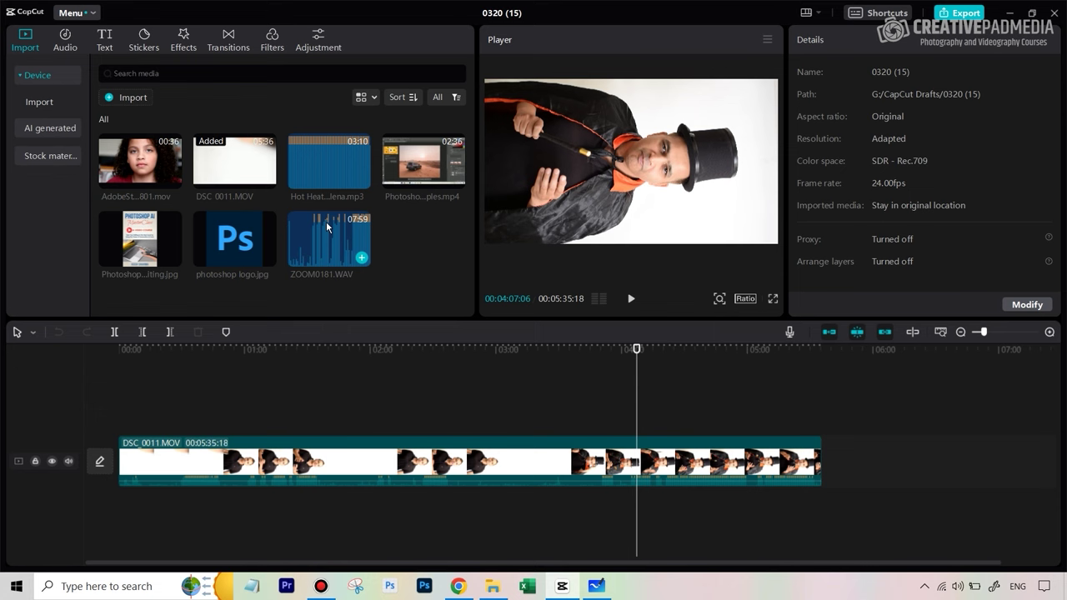
left_click_drag(322, 239, 129, 516)
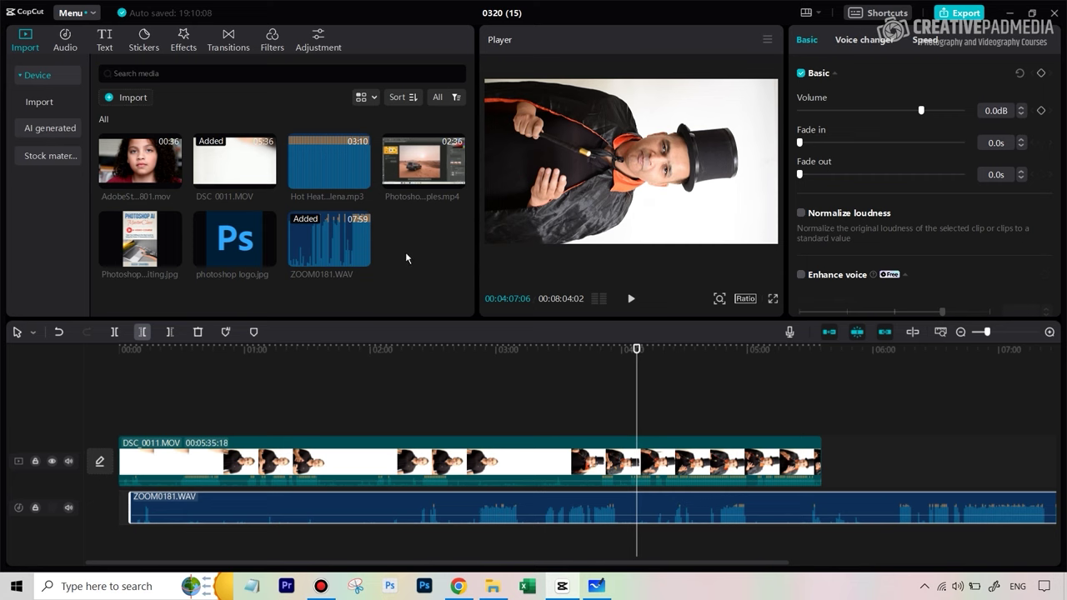
Switch to Microsoft Whiteboard, draw an arrow from "A-ROLL" down to an underlined handwritten "B-ROLL", and return to CapCut.
left_click(596, 586)
left_click(482, 553)
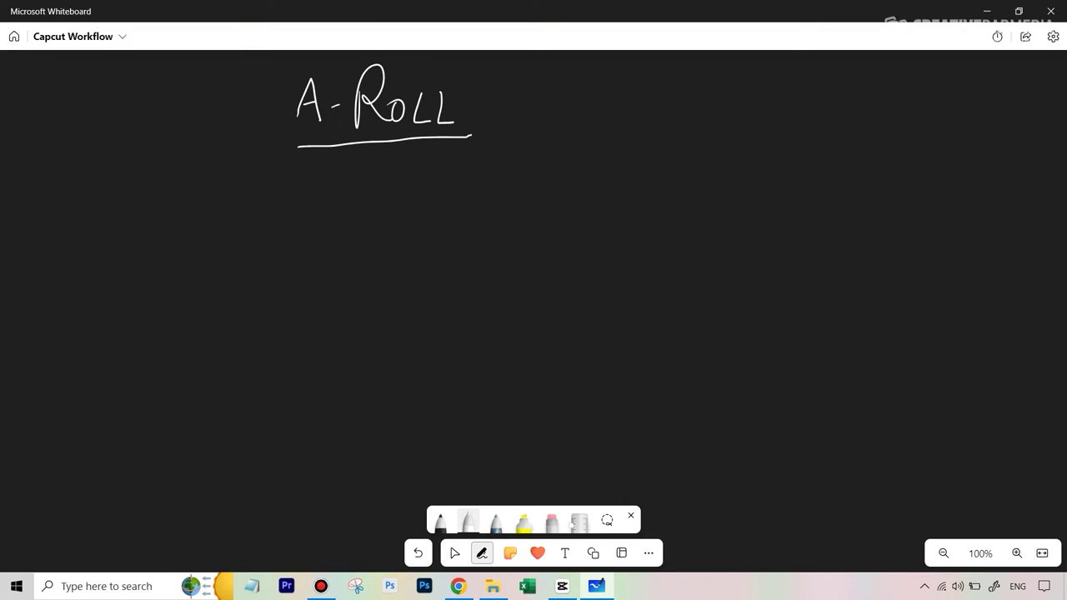
mouse_move(265, 126)
left_mouse_down()
mouse_move(208, 159)
mouse_move(258, 253)
mouse_move(330, 215)
mouse_move(309, 242)
left_mouse_up()
left_click_drag(363, 220, 382, 217)
mouse_move(390, 210)
left_mouse_down()
mouse_move(412, 232)
mouse_move(433, 232)
mouse_move(440, 214)
mouse_move(475, 232)
left_mouse_up()
left_click_drag(482, 194, 491, 237)
left_click_drag(304, 250, 491, 248)
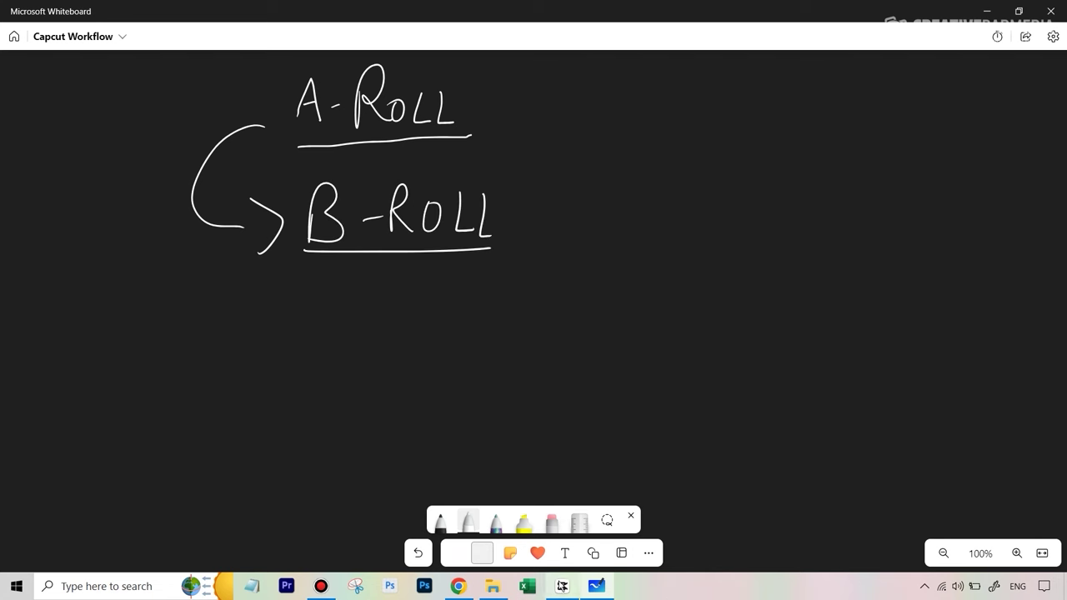
left_click(564, 588)
mouse_move(420, 169)
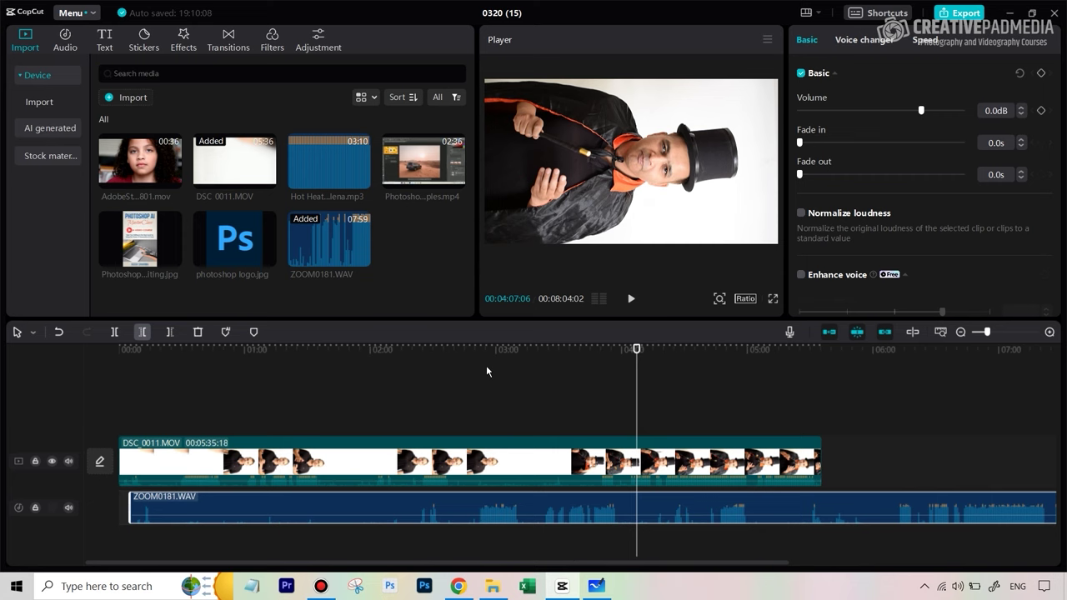
Switch to Microsoft Whiteboard and draw an arrow from "B-ROLL" down to the handwritten word "TRANSITIONS".
left_click(570, 594)
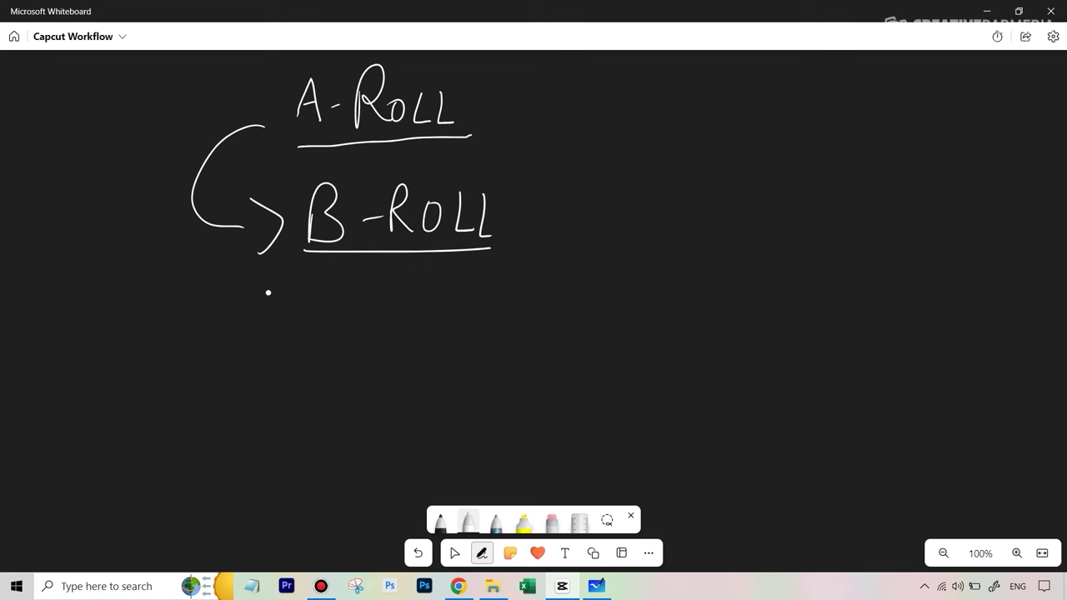
mouse_move(234, 252)
left_mouse_down()
mouse_move(187, 291)
mouse_move(182, 331)
mouse_move(213, 360)
mouse_move(239, 363)
mouse_move(244, 340)
mouse_move(267, 355)
mouse_move(254, 381)
left_mouse_up()
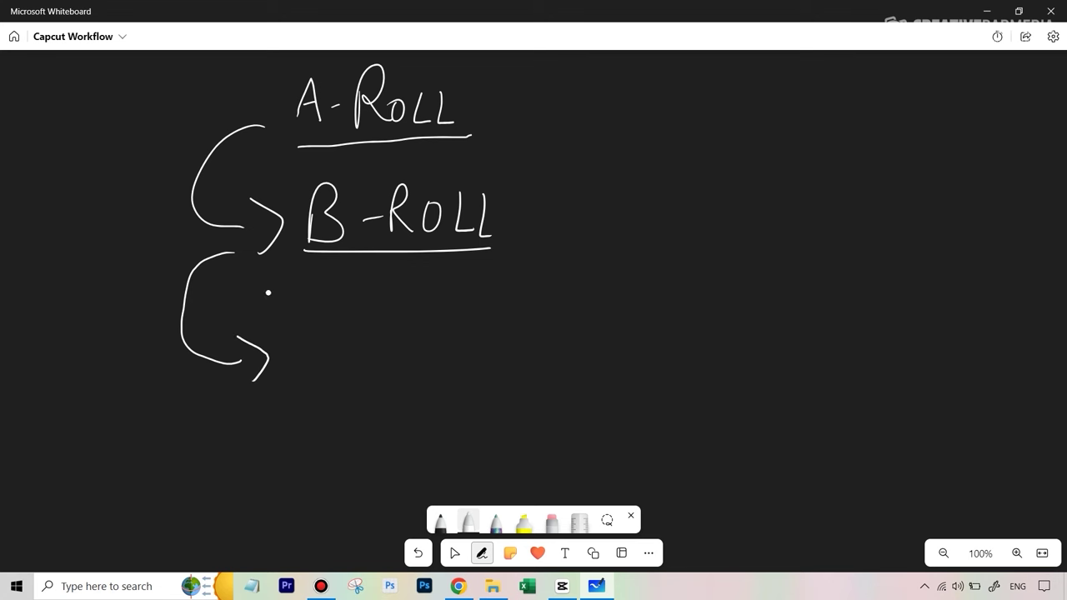
mouse_move(302, 337)
left_mouse_down()
mouse_move(343, 331)
mouse_move(335, 375)
left_mouse_up()
mouse_move(356, 336)
left_mouse_down()
mouse_move(379, 370)
mouse_move(395, 340)
mouse_move(404, 367)
left_mouse_up()
mouse_move(419, 331)
left_mouse_down()
mouse_move(407, 363)
mouse_move(438, 367)
mouse_move(417, 385)
left_mouse_up()
mouse_move(415, 333)
left_mouse_down()
mouse_move(433, 367)
mouse_move(450, 333)
mouse_move(472, 367)
left_mouse_up()
left_click_drag(495, 331, 496, 371)
mouse_move(507, 325)
left_mouse_down()
mouse_move(524, 321)
mouse_move(521, 371)
left_mouse_up()
mouse_move(540, 325)
left_mouse_down()
mouse_move(523, 369)
mouse_move(572, 350)
mouse_move(566, 331)
mouse_move(606, 345)
mouse_move(609, 324)
mouse_move(627, 360)
left_mouse_up()
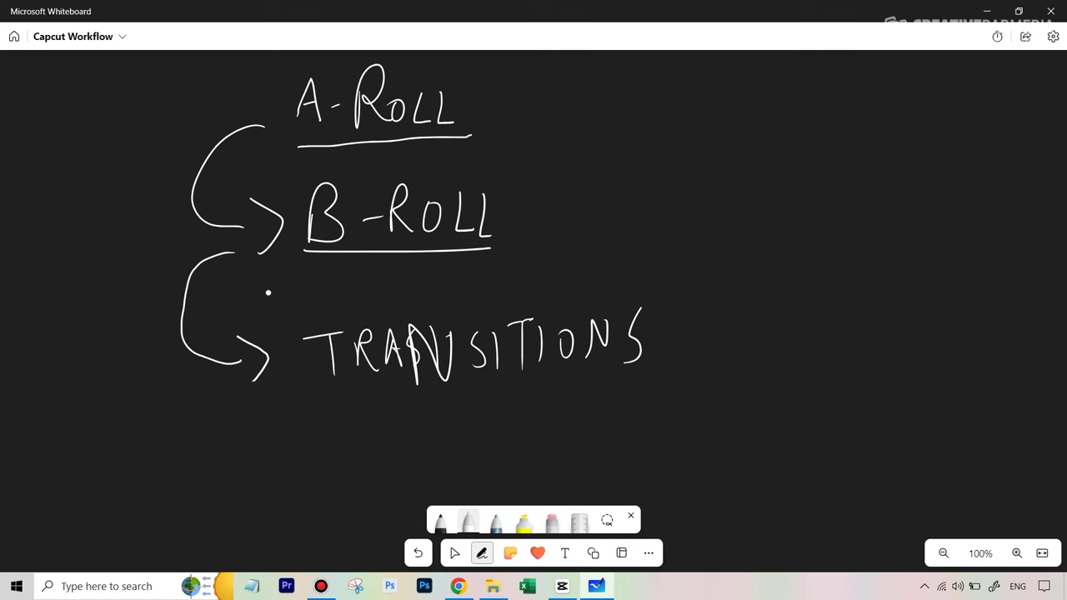
Extend the "TRANSITIONS" line with the handwritten text "/ ANI / EFFECTS".
mouse_move(702, 268)
left_mouse_down()
mouse_move(669, 382)
mouse_move(721, 308)
mouse_move(737, 355)
left_mouse_up()
mouse_move(714, 336)
left_mouse_down()
mouse_move(738, 354)
mouse_move(732, 340)
mouse_move(751, 345)
mouse_move(764, 317)
mouse_move(785, 345)
left_mouse_up()
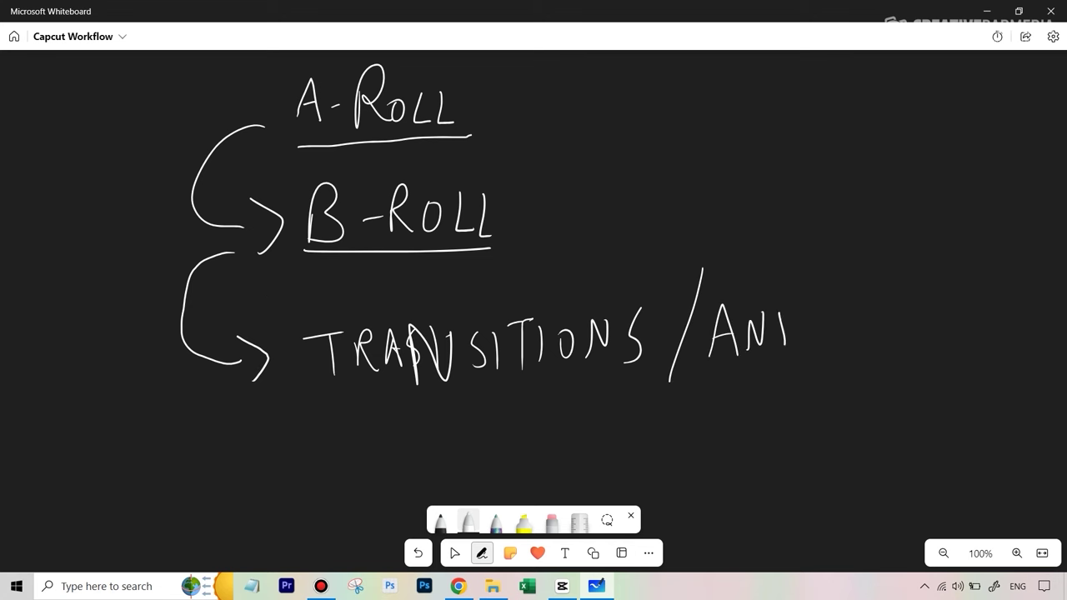
left_click_drag(840, 260, 810, 353)
mouse_move(858, 302)
left_mouse_down()
mouse_move(859, 333)
mouse_move(885, 297)
mouse_move(877, 315)
left_mouse_up()
left_click_drag(858, 333, 899, 335)
mouse_move(895, 306)
left_mouse_down()
mouse_move(915, 301)
mouse_move(914, 319)
left_mouse_up()
mouse_move(929, 313)
left_mouse_down()
mouse_move(927, 335)
mouse_move(944, 294)
left_mouse_up()
mouse_move(920, 317)
left_mouse_down()
mouse_move(942, 295)
mouse_move(955, 327)
left_mouse_up()
mouse_move(950, 305)
left_mouse_down()
mouse_move(969, 297)
mouse_move(963, 312)
left_mouse_up()
mouse_move(952, 329)
left_mouse_down()
mouse_move(1005, 317)
mouse_move(1022, 290)
left_mouse_up()
left_click_drag(1011, 293, 1011, 320)
left_click_drag(1042, 287, 1027, 323)
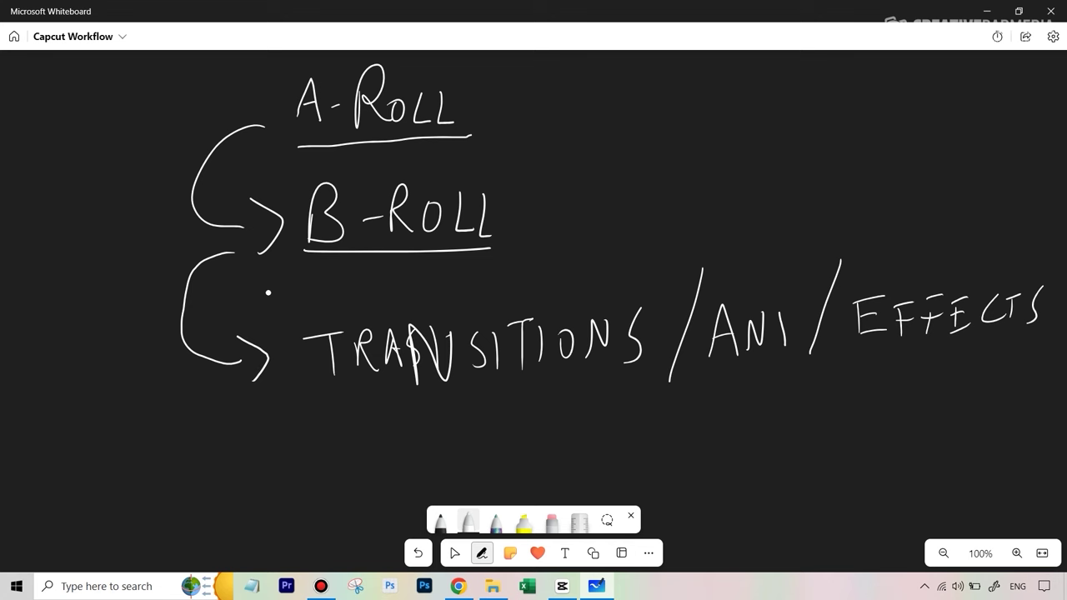
Draw an arrow below the transitions line leading to the handwritten line "AUDIO - SOUND EFF / MUSIC".
left_click_drag(245, 400, 270, 485)
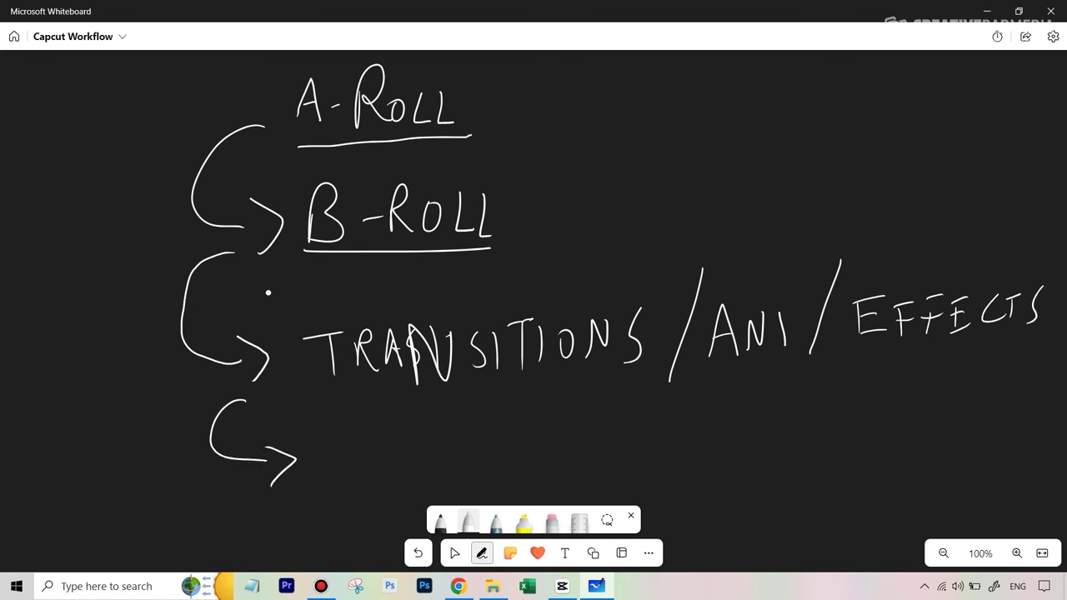
mouse_move(334, 467)
left_mouse_down()
mouse_move(348, 427)
mouse_move(363, 463)
left_mouse_up()
mouse_move(336, 451)
left_mouse_down()
mouse_move(362, 461)
mouse_move(359, 445)
mouse_move(376, 459)
mouse_move(387, 438)
mouse_move(406, 456)
mouse_move(437, 455)
left_mouse_up()
mouse_move(454, 433)
left_mouse_down()
mouse_move(462, 457)
mouse_move(467, 433)
mouse_move(602, 426)
mouse_move(598, 439)
mouse_move(640, 422)
left_mouse_up()
mouse_move(659, 420)
left_mouse_down()
mouse_move(662, 434)
mouse_move(676, 419)
left_mouse_up()
mouse_move(695, 420)
left_mouse_down()
mouse_move(695, 436)
mouse_move(715, 408)
mouse_move(725, 428)
left_mouse_up()
left_click_drag(724, 400, 722, 428)
left_click_drag(773, 404, 769, 435)
mouse_move(771, 402)
left_mouse_down()
mouse_move(795, 397)
mouse_move(795, 412)
left_mouse_up()
mouse_move(776, 432)
left_mouse_down()
mouse_move(795, 398)
mouse_move(815, 430)
left_mouse_up()
mouse_move(810, 402)
left_mouse_down()
mouse_move(837, 395)
mouse_move(850, 424)
left_mouse_up()
left_click_drag(840, 393, 863, 389)
left_click_drag(841, 410, 865, 405)
left_click_drag(900, 369, 875, 450)
mouse_move(918, 391)
left_mouse_down()
mouse_move(918, 423)
mouse_move(947, 417)
mouse_move(980, 387)
mouse_move(988, 408)
mouse_move(1041, 407)
left_mouse_up()
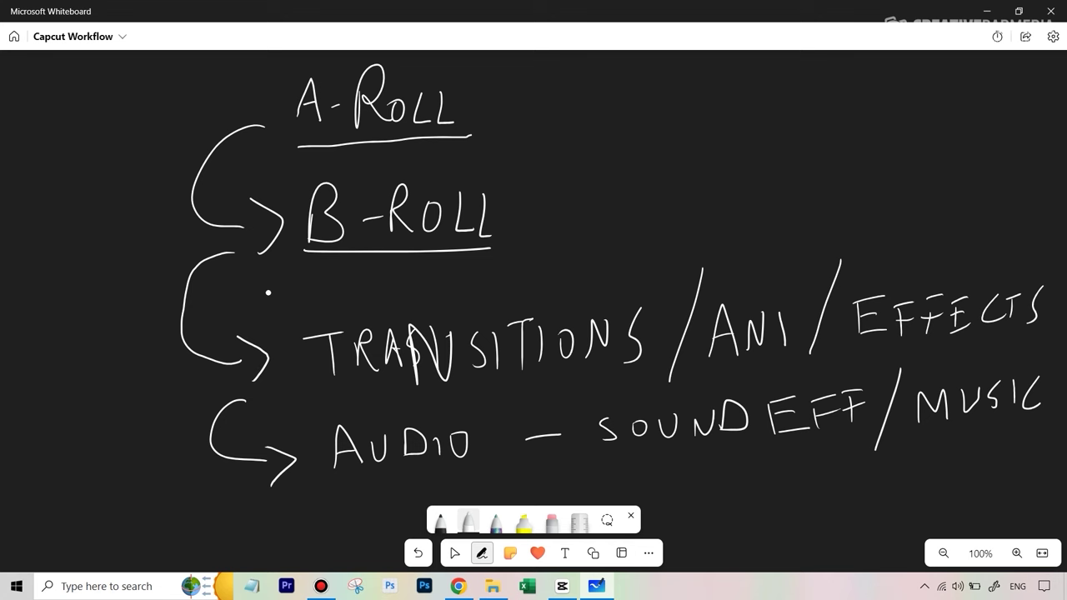
Draw an arrow from the audio line down to the handwritten text "AUTO-CAPTIONS".
mouse_move(247, 485)
left_mouse_down()
mouse_move(223, 512)
mouse_move(295, 530)
mouse_move(313, 508)
mouse_move(313, 531)
mouse_move(365, 515)
mouse_move(362, 500)
left_mouse_up()
mouse_move(370, 492)
left_mouse_down()
mouse_move(377, 512)
mouse_move(384, 490)
left_mouse_up()
mouse_move(389, 488)
left_mouse_down()
mouse_move(400, 487)
mouse_move(397, 510)
left_mouse_up()
mouse_move(417, 488)
left_mouse_down()
mouse_move(412, 497)
mouse_move(419, 483)
mouse_move(517, 495)
left_mouse_up()
mouse_move(525, 493)
left_mouse_down()
mouse_move(532, 470)
mouse_move(540, 491)
left_mouse_up()
mouse_move(526, 483)
left_mouse_down()
mouse_move(544, 492)
mouse_move(553, 473)
mouse_move(595, 465)
left_mouse_up()
mouse_move(588, 466)
left_mouse_down()
mouse_move(588, 493)
mouse_move(602, 491)
left_mouse_up()
mouse_move(612, 463)
left_mouse_down()
mouse_move(624, 462)
mouse_move(610, 471)
left_mouse_up()
mouse_move(637, 465)
left_mouse_down()
mouse_move(637, 488)
mouse_move(655, 460)
left_mouse_up()
left_click_drag(676, 463, 667, 493)
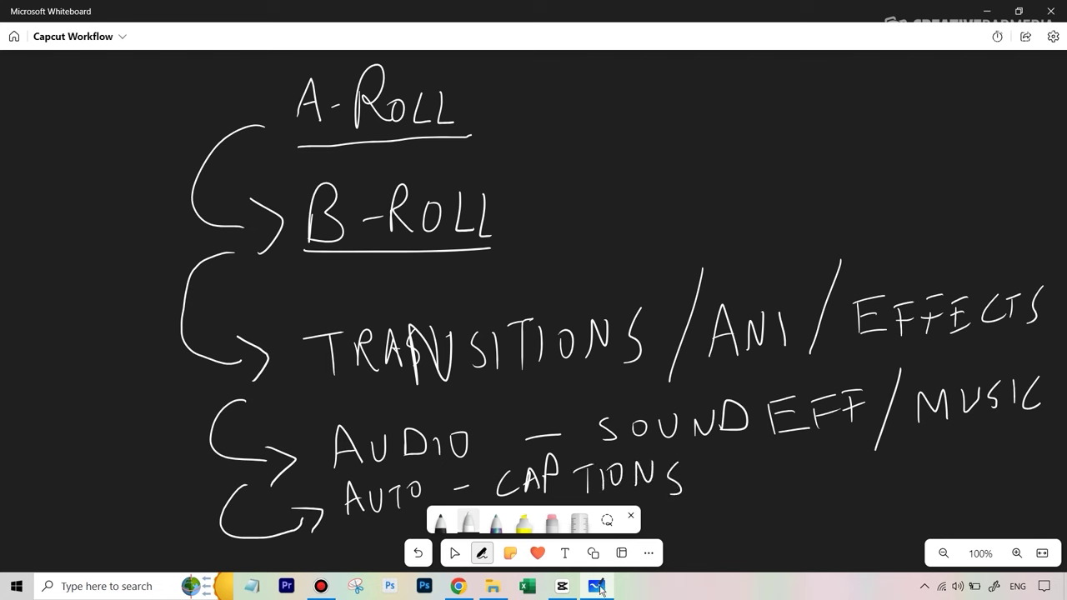
Switch to CapCut and place DSC_0011.MOV at the start of the empty timeline's main video track.
left_click(562, 586)
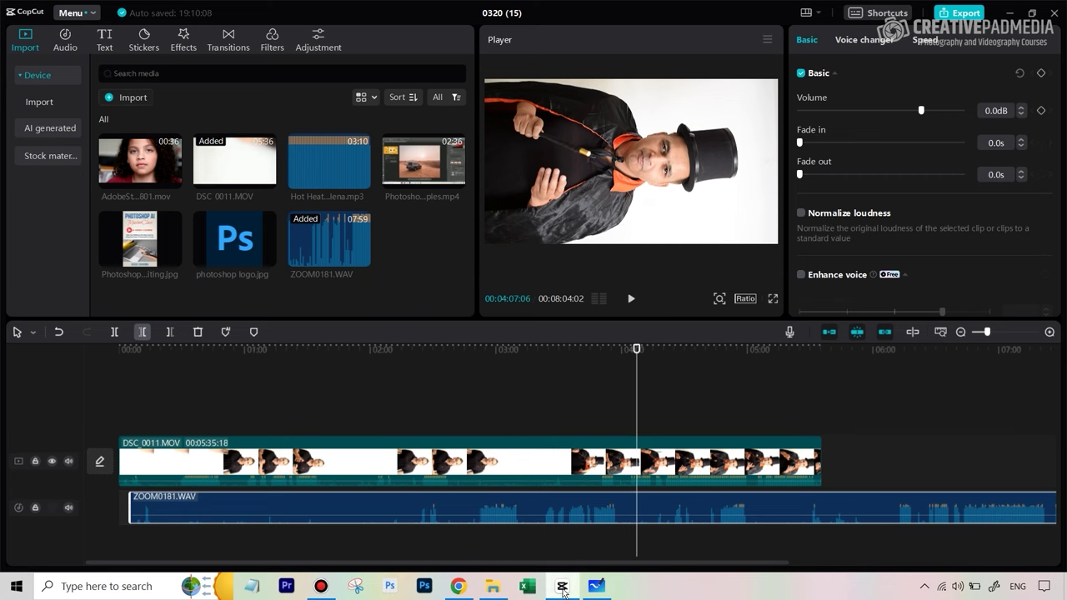
left_click(595, 586)
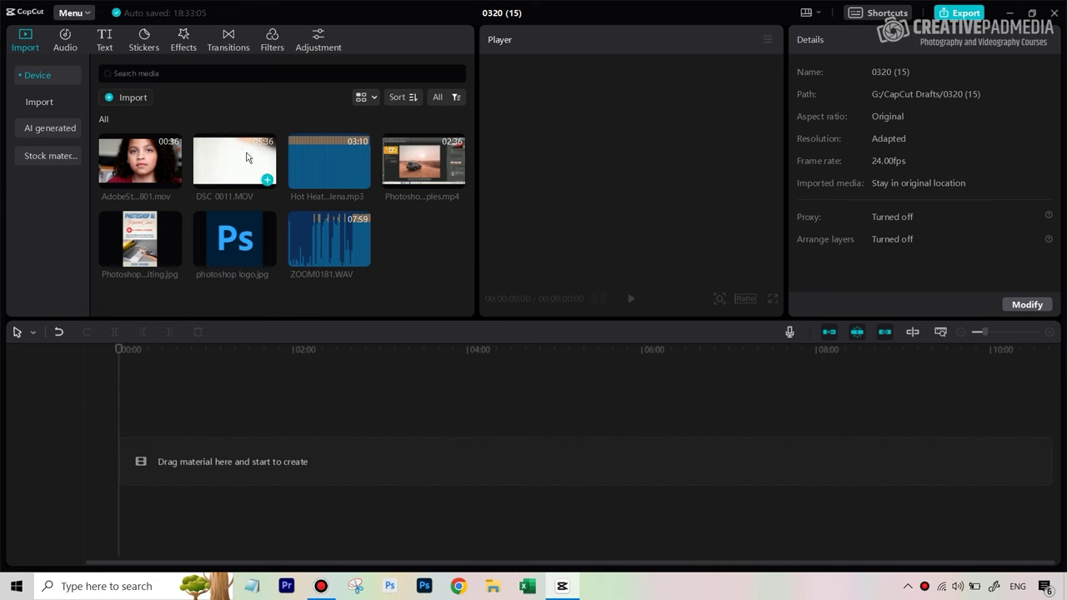
left_click_drag(236, 167, 158, 460)
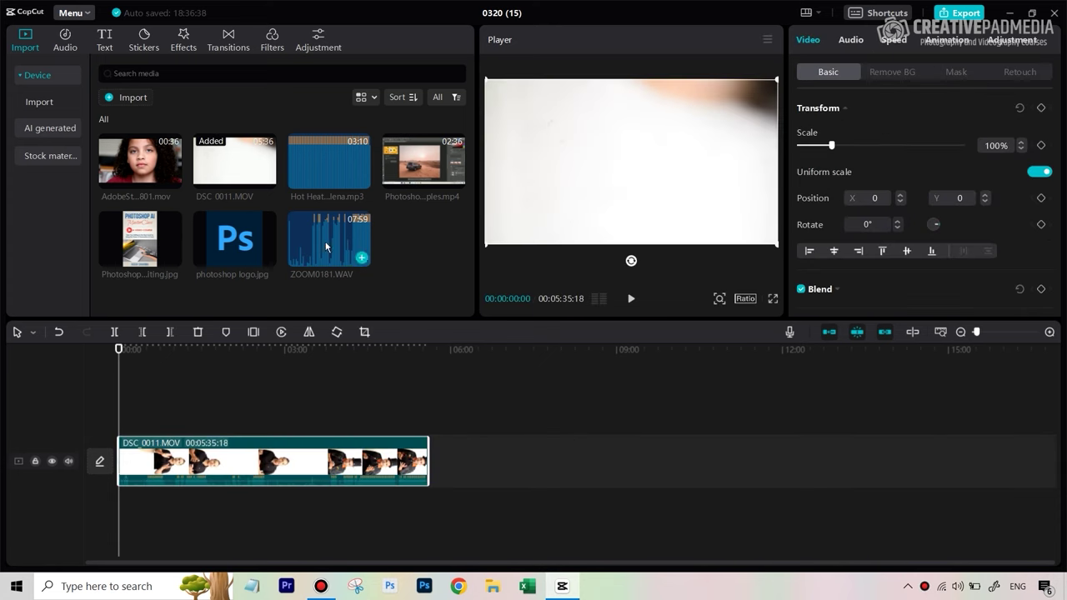
Place ZOOM0181.WAV on an audio track beneath the video clip, starting about one minute in, and set the project's aspect ratio to 9:16.
left_click_drag(324, 240, 173, 510)
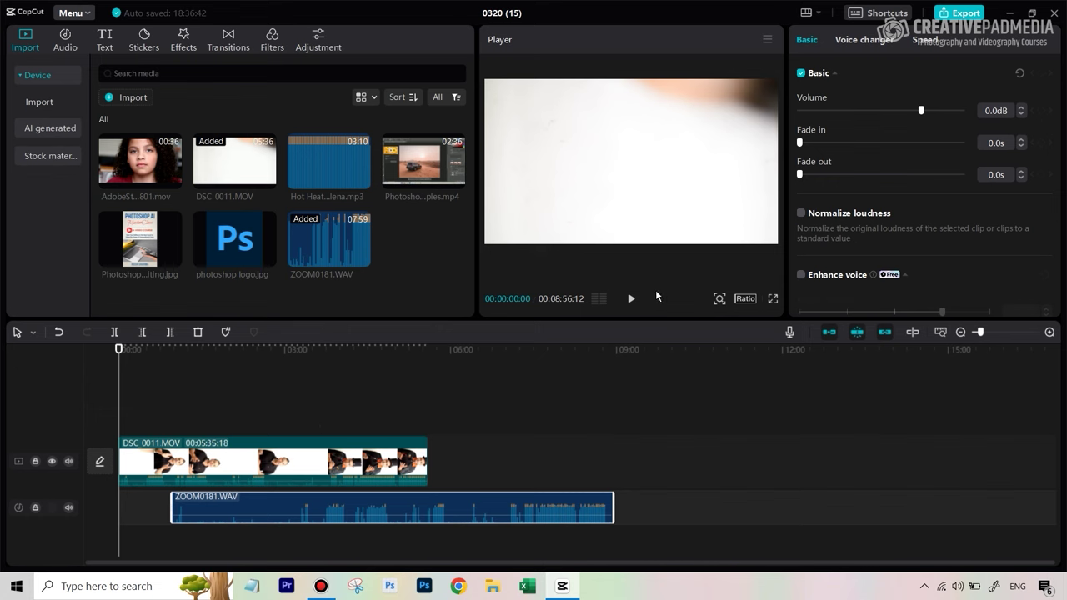
left_click(745, 300)
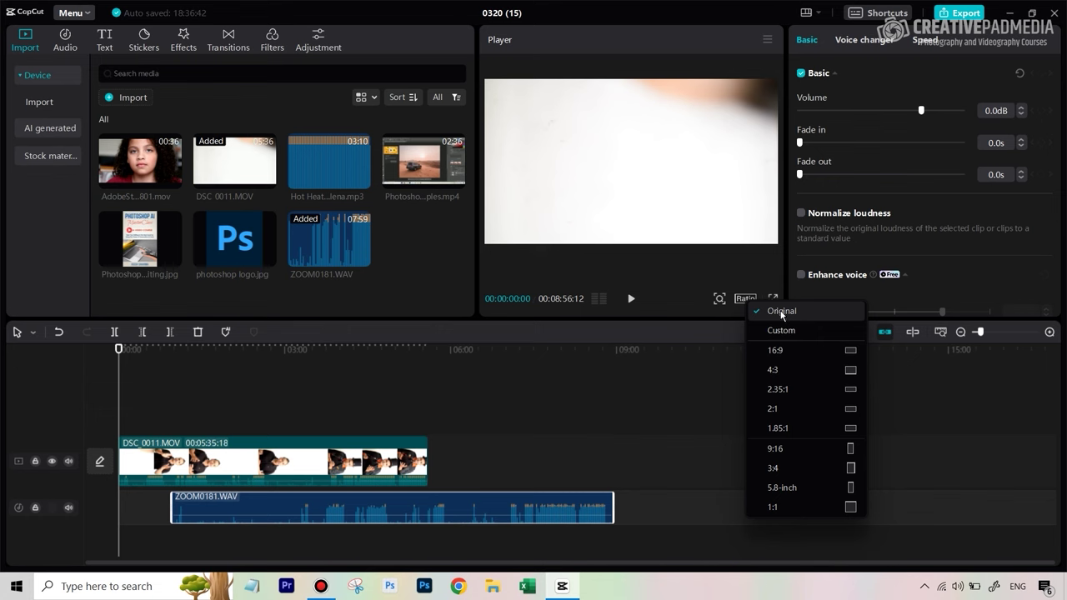
left_click(199, 358)
left_click(208, 357)
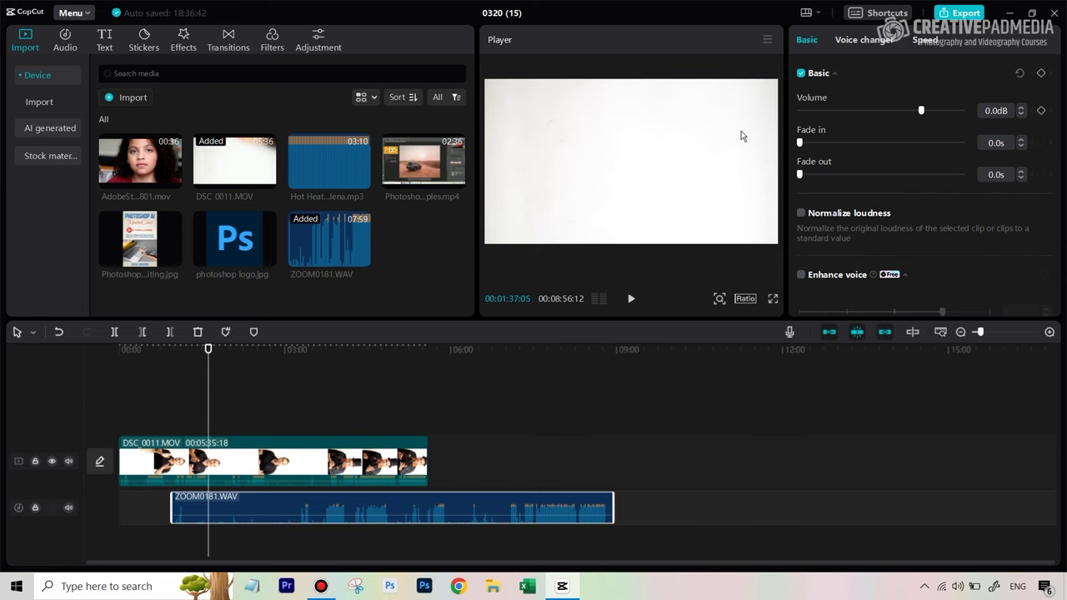
left_click(194, 349)
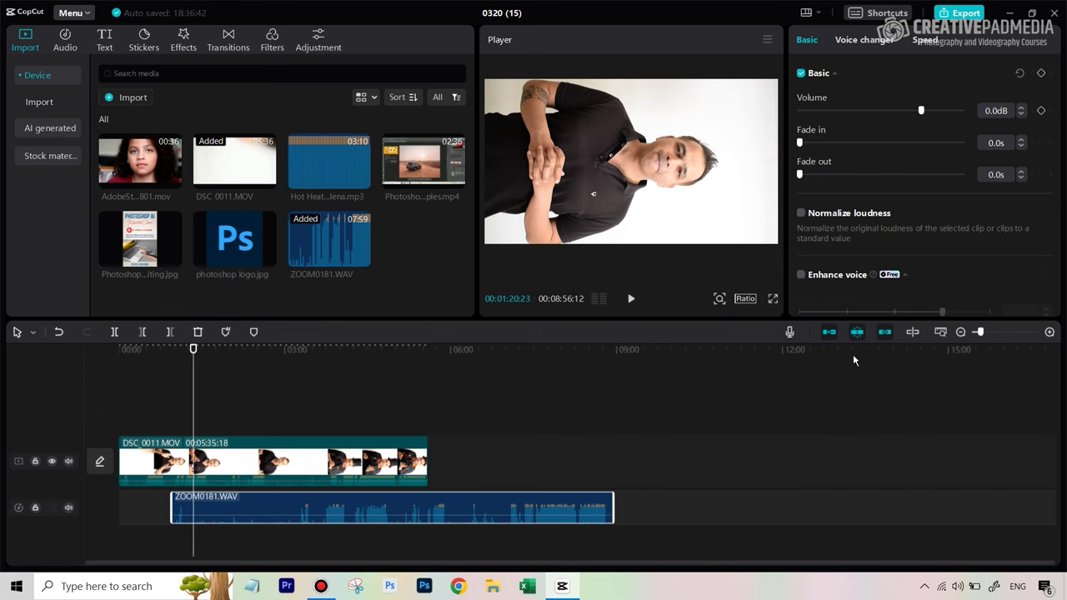
left_click(745, 300)
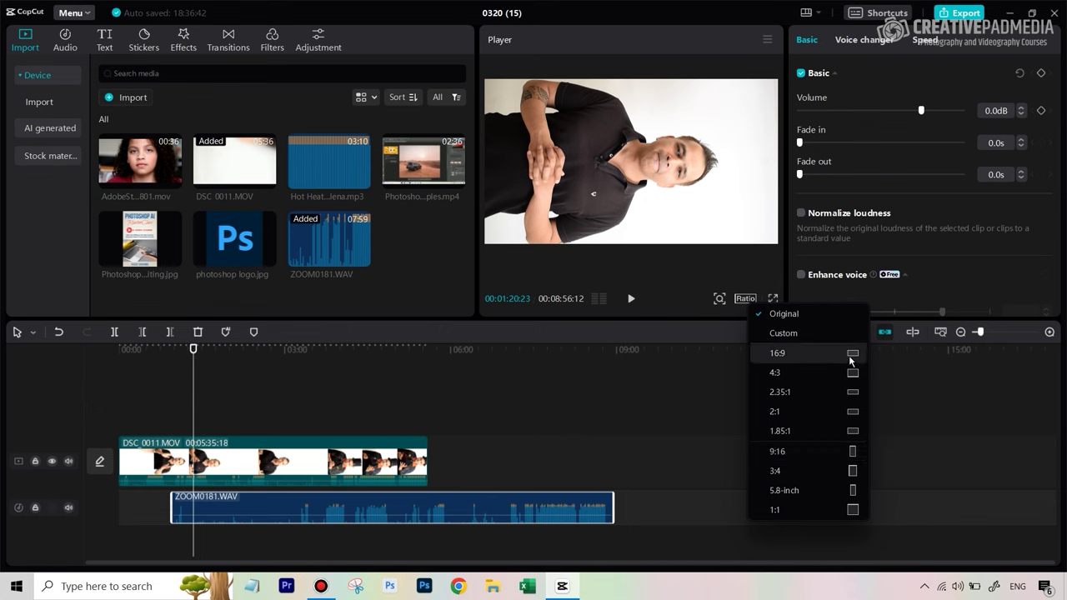
left_click(826, 454)
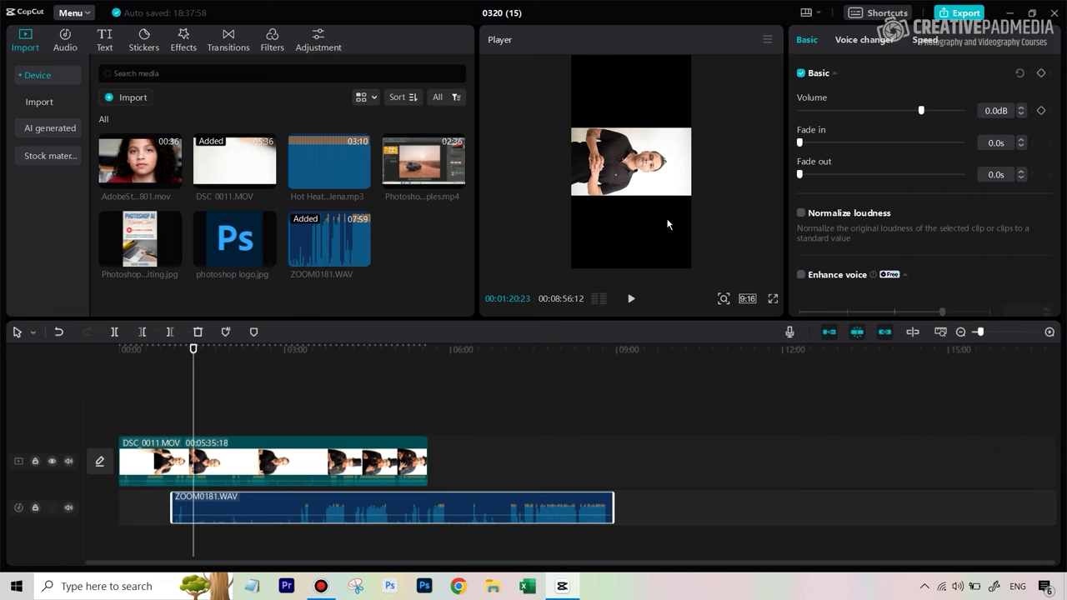
Rotate the DSC_0011.MOV clip to -90° and scale it to 177% so the upright footage fills the vertical frame.
left_click(661, 142)
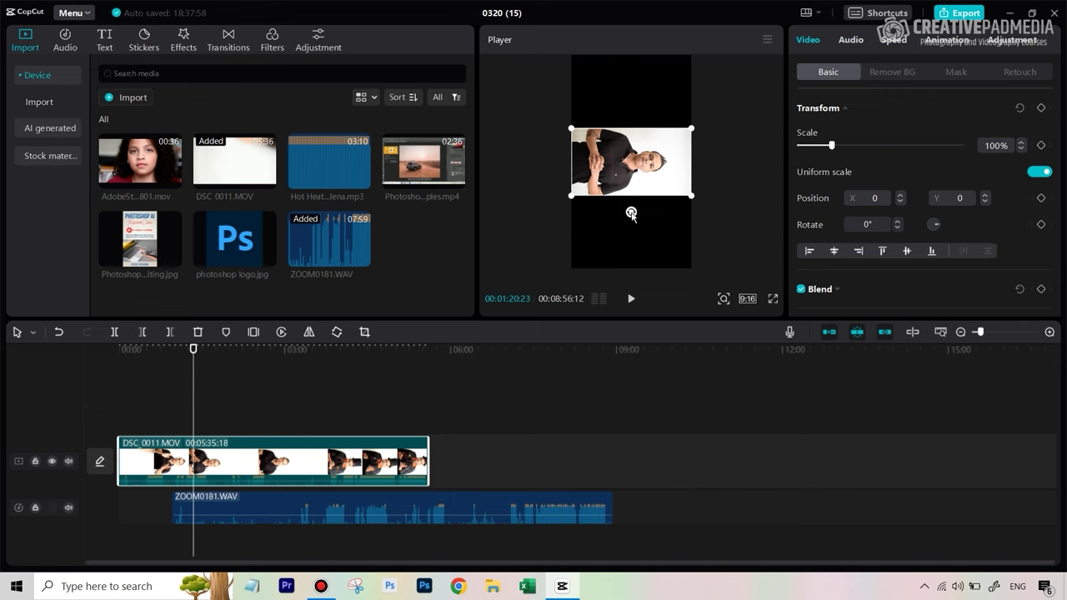
left_click_drag(631, 214, 695, 171)
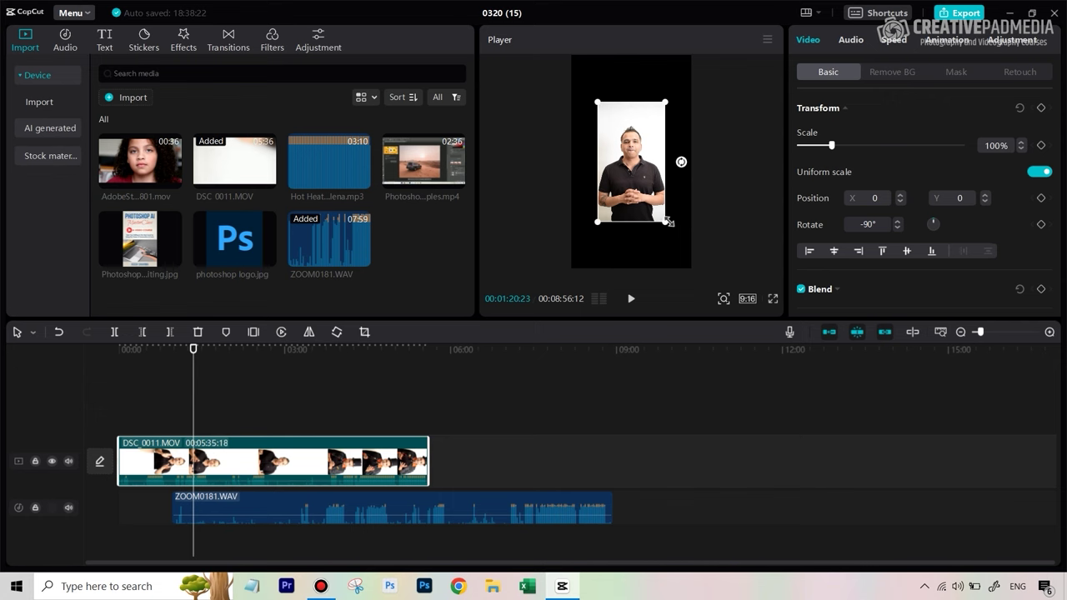
left_click(859, 338)
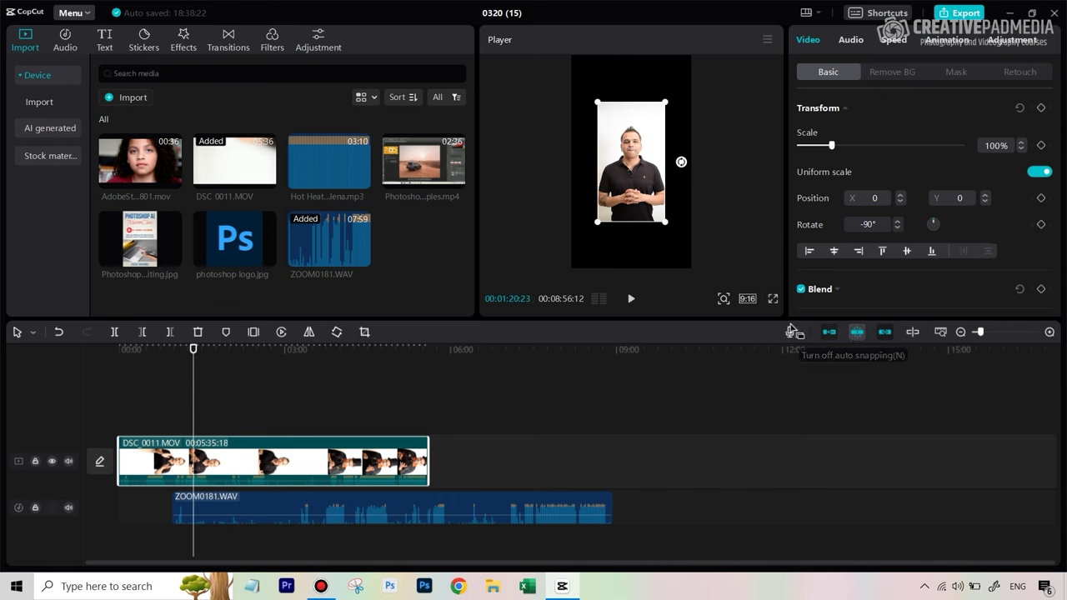
left_click_drag(665, 222, 709, 276)
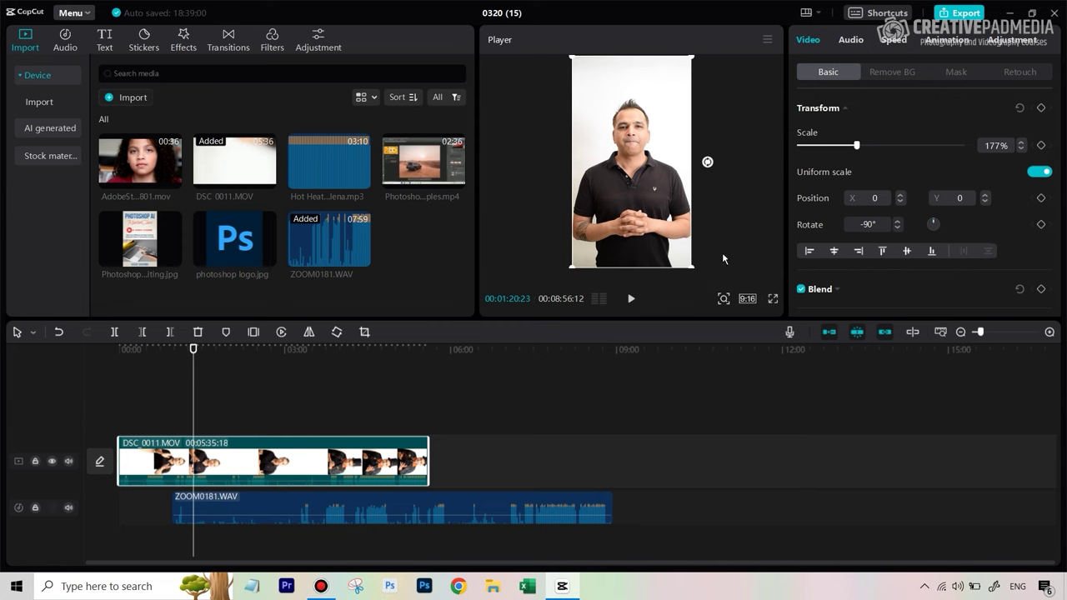
left_click(723, 258)
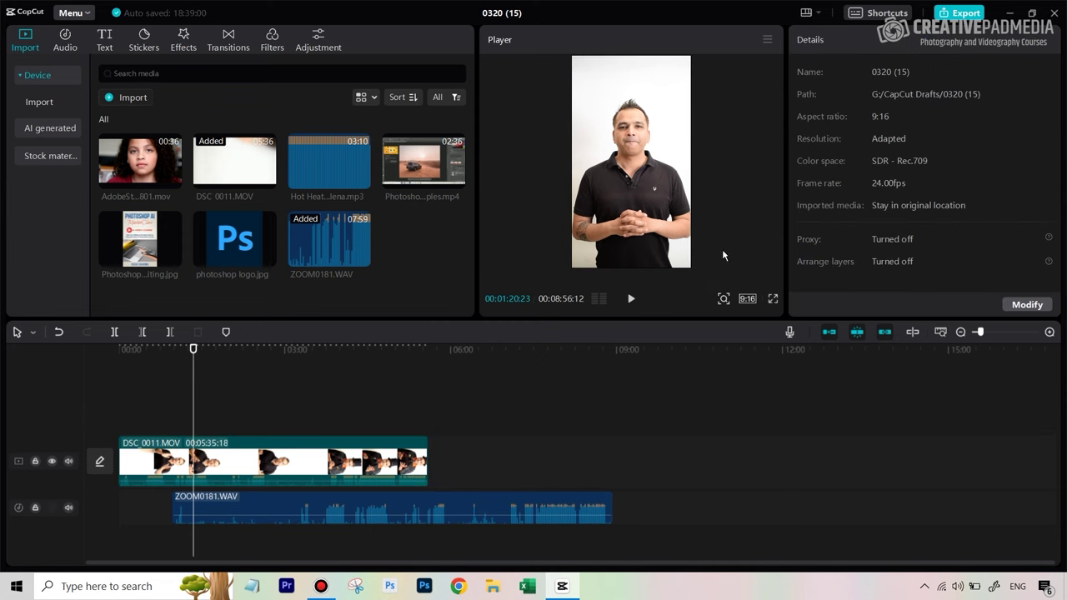
Play a short stretch of the reframed clip and choose Best performance as the player's preview mode.
left_click(631, 301)
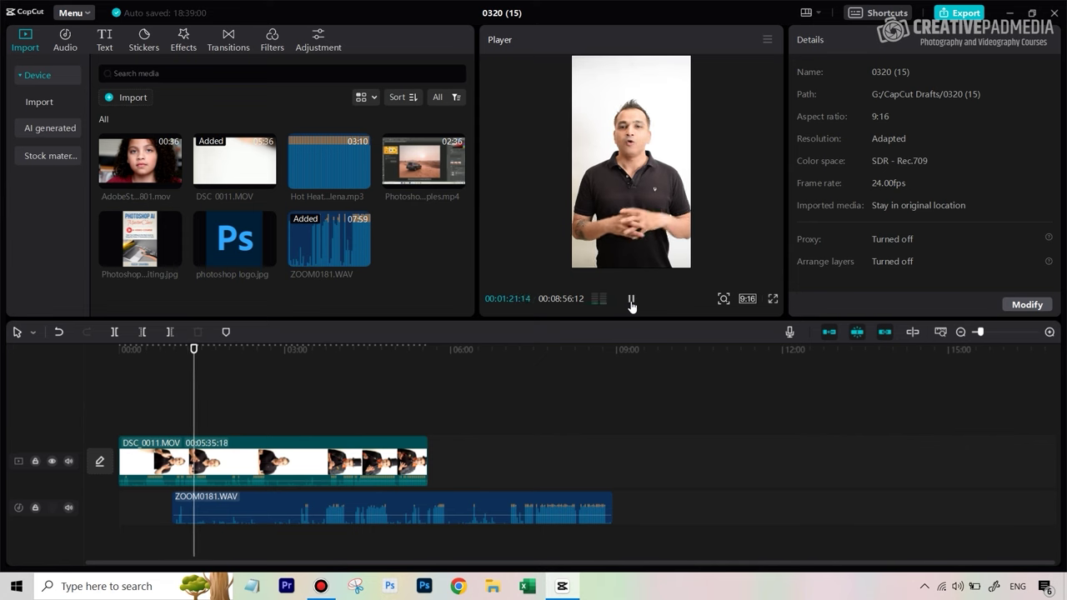
left_click(631, 301)
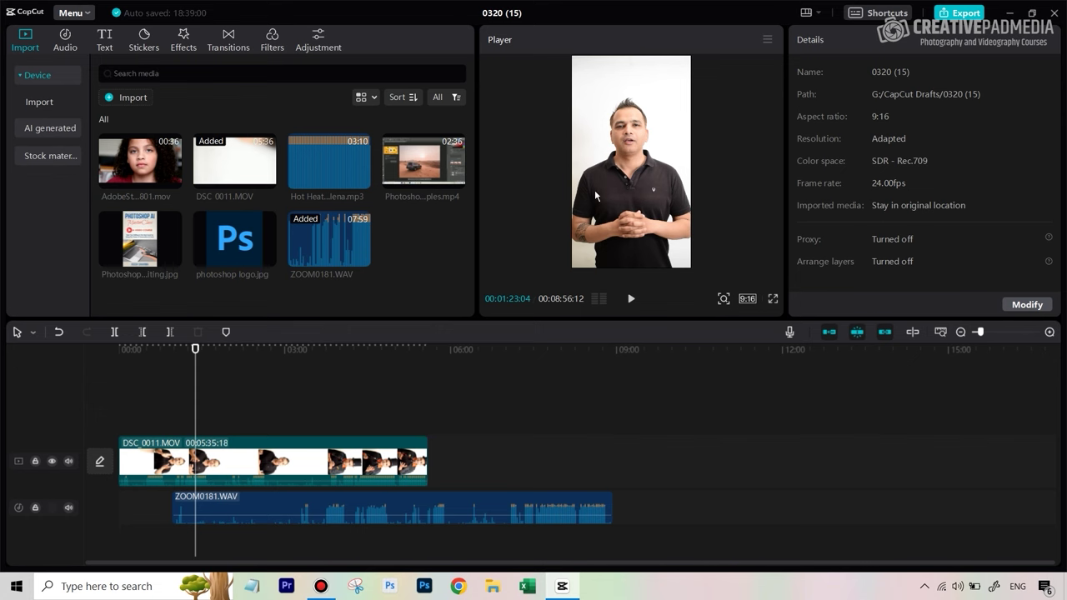
left_click(766, 39)
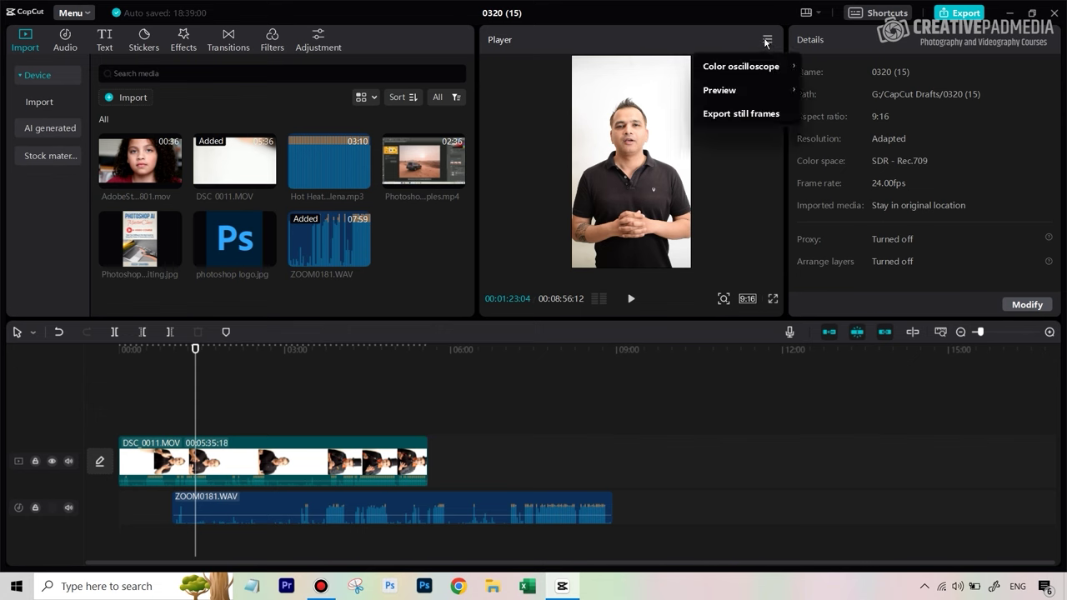
mouse_move(723, 93)
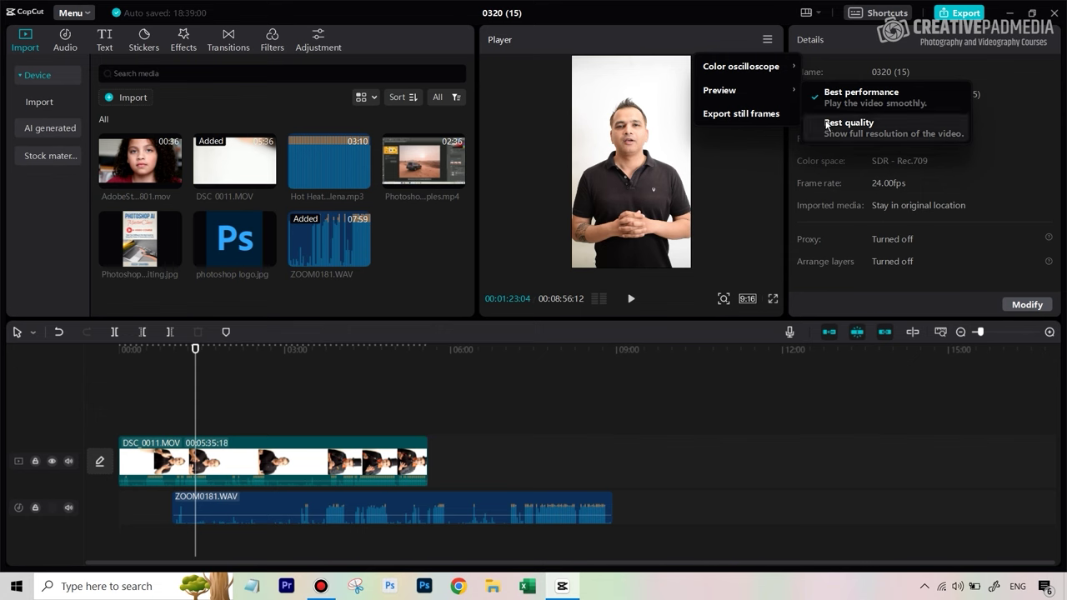
left_click(867, 100)
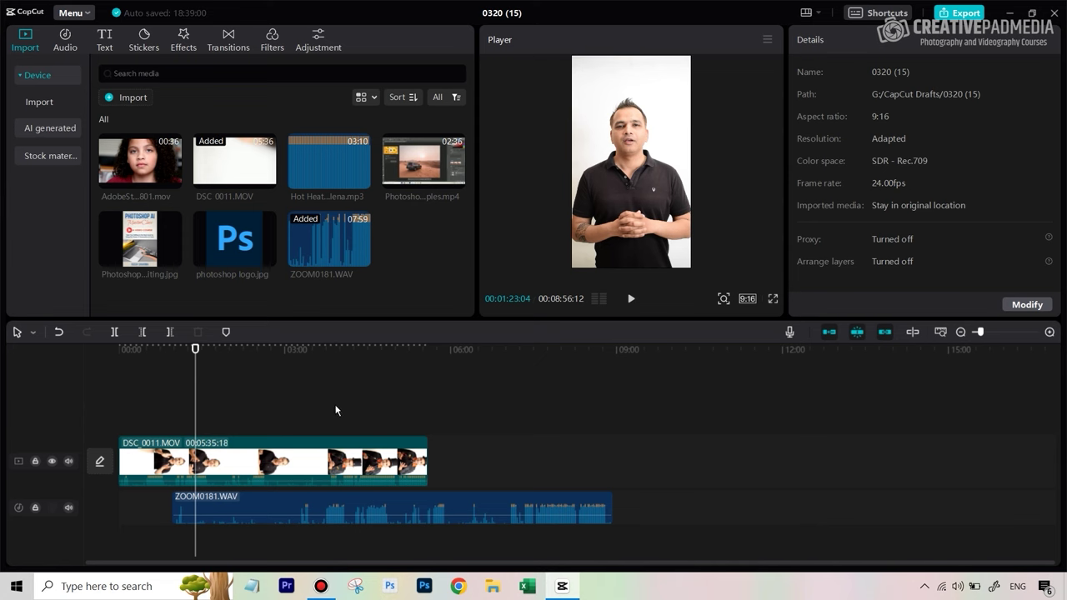
Select the DSC_0011.MOV and ZOOM0181.WAV clips together and synchronise the video and audio.
left_click_drag(336, 410, 410, 512)
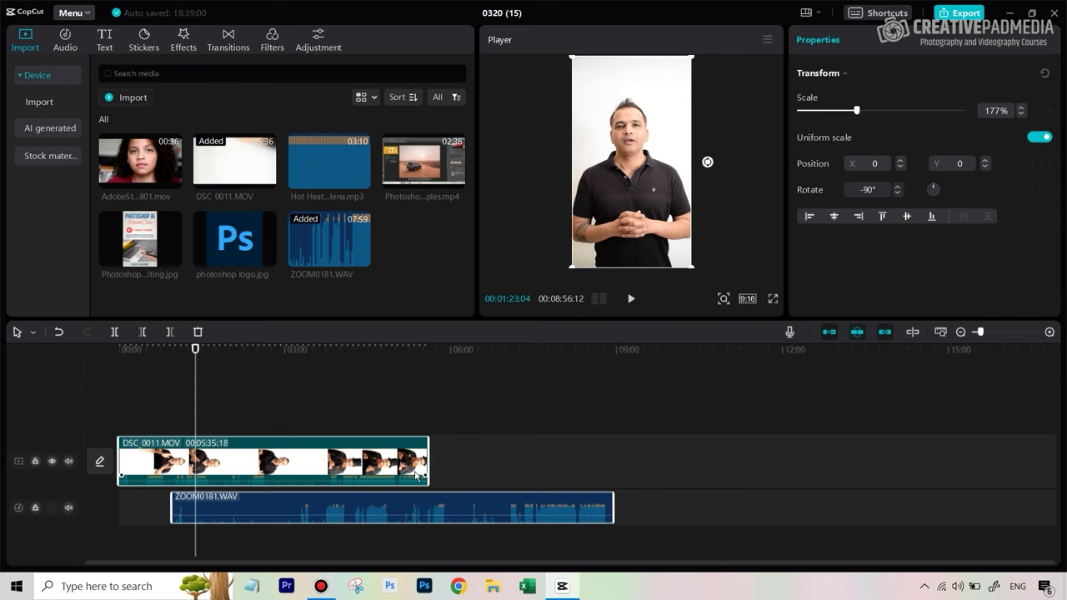
left_click(351, 410)
left_click_drag(400, 387, 465, 546)
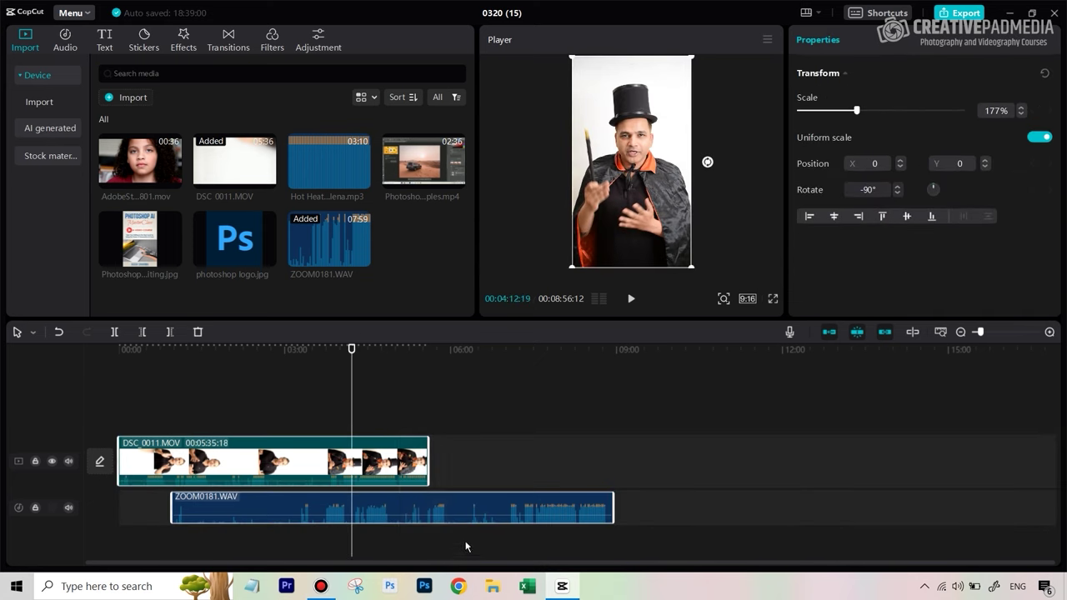
right_click(403, 446)
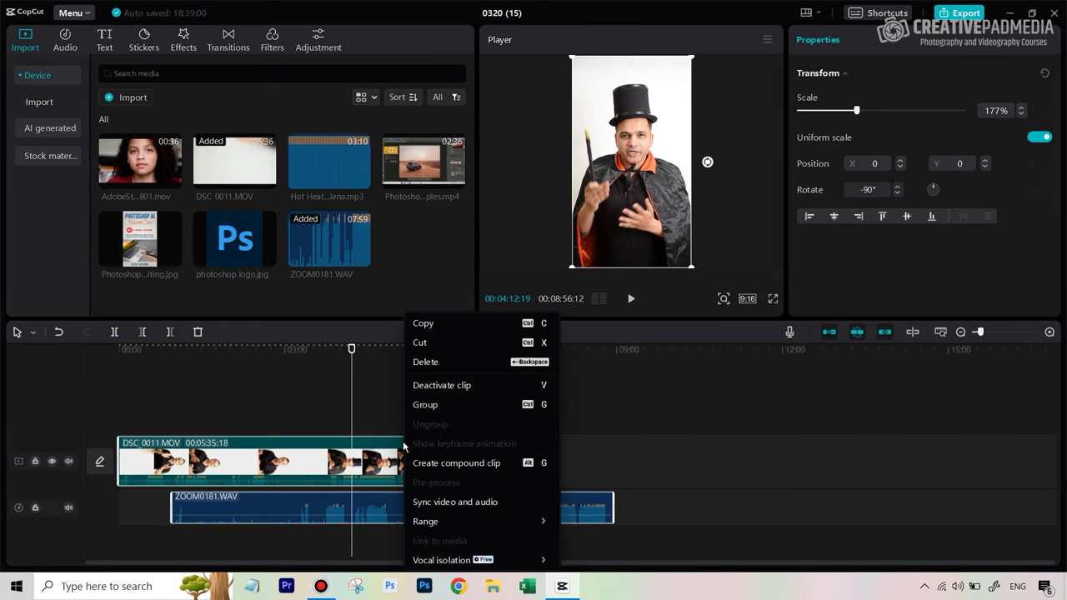
left_click(459, 502)
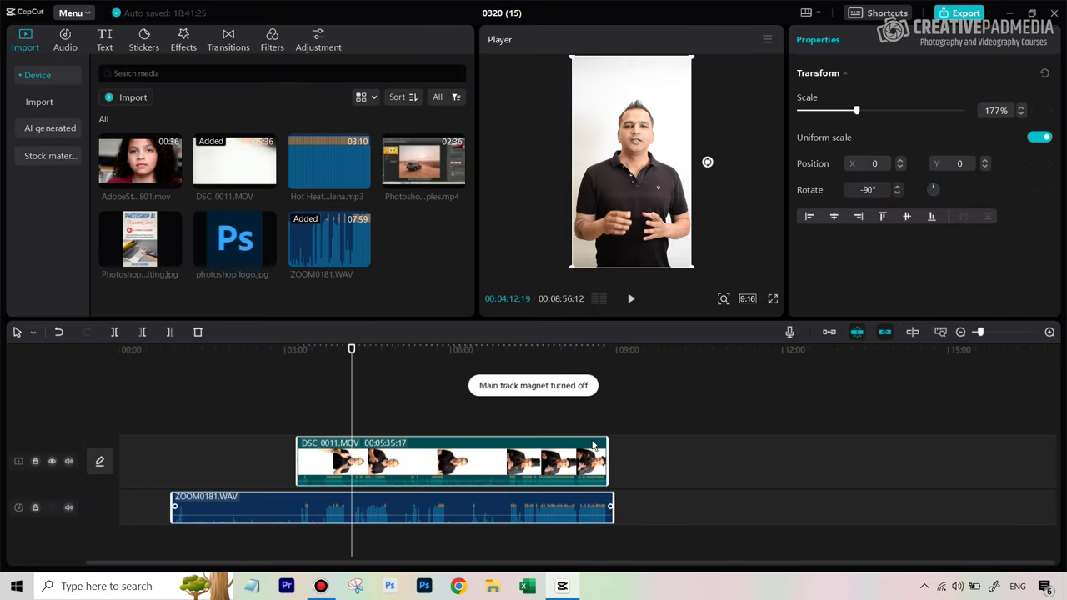
left_click(661, 466)
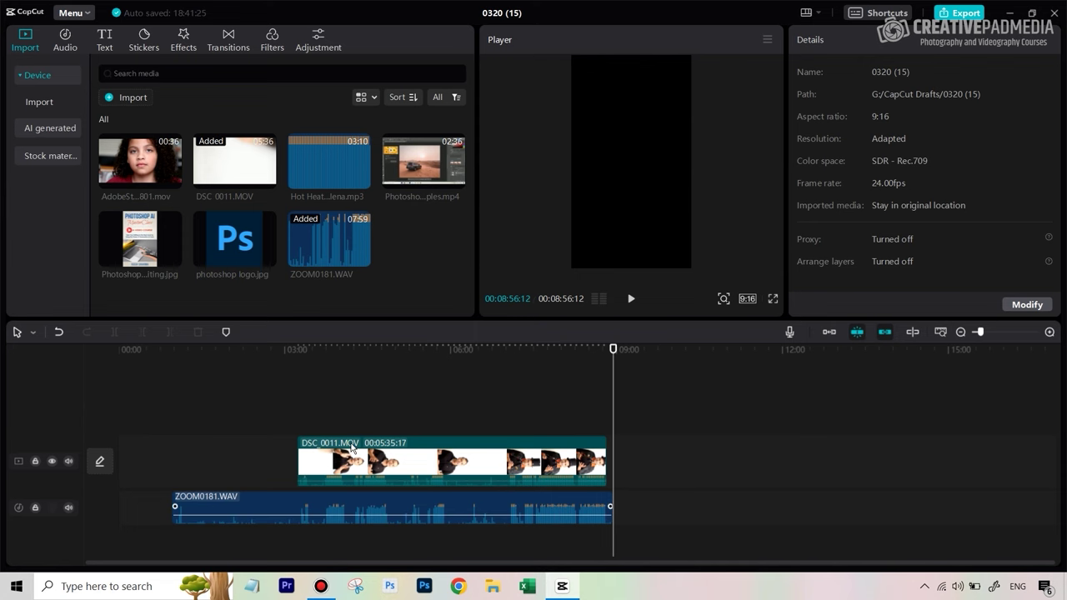
Mute the ZOOM0181.WAV track and play a passage near the end of the video to hear the camera's own sound.
left_click(333, 349)
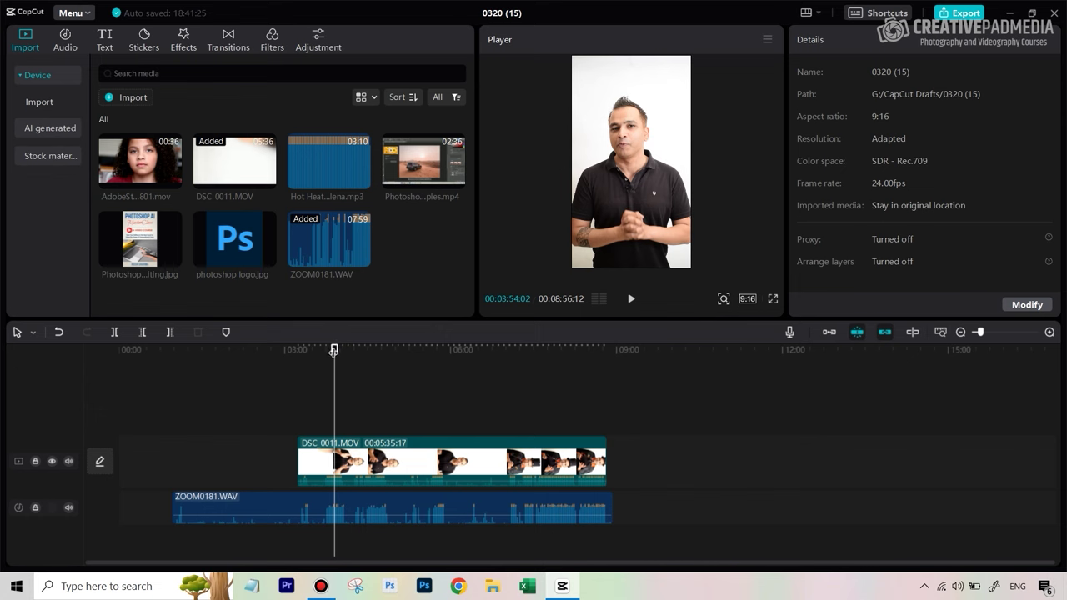
left_click(331, 350)
left_click(333, 349)
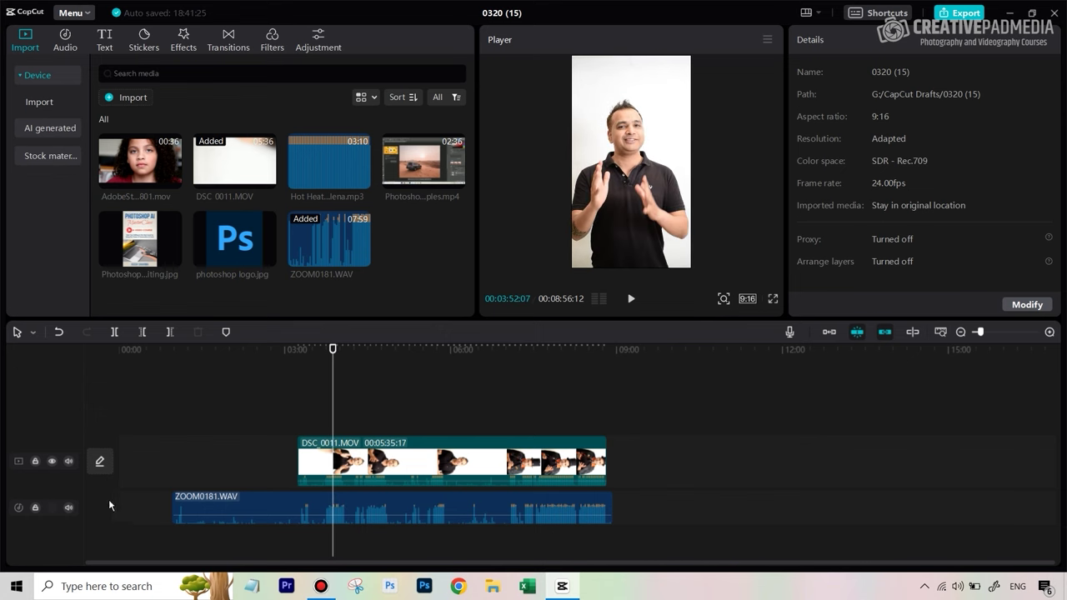
left_click(69, 506)
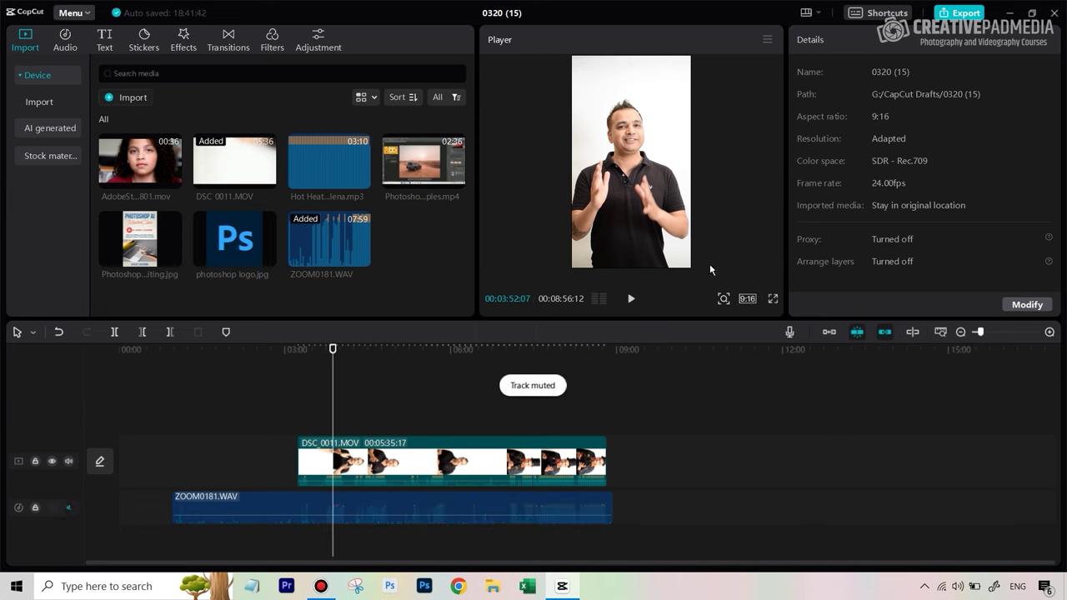
left_click_drag(333, 344, 582, 382)
left_click(631, 300)
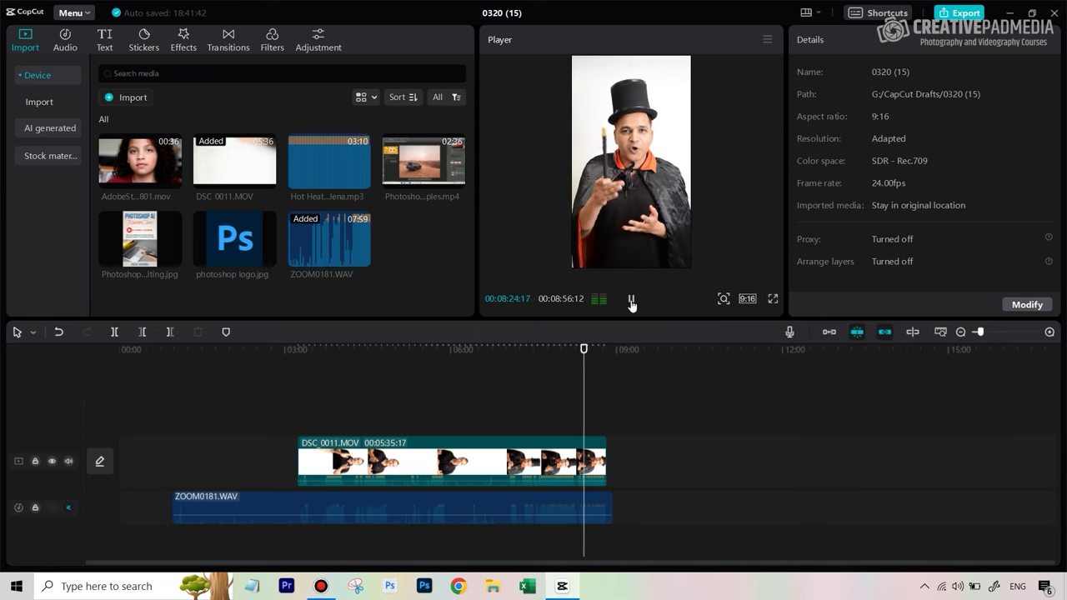
left_click(631, 302)
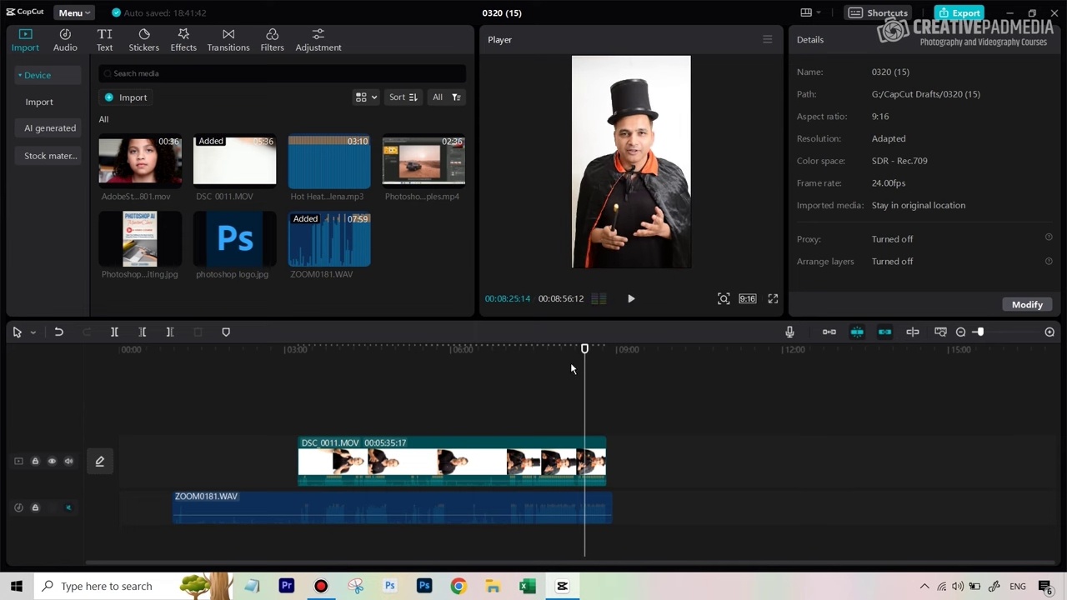
Mute the main video track's audio, unmute the ZOOM0181.WAV track and play the same passage to check the external recording.
left_click_drag(584, 350, 578, 351)
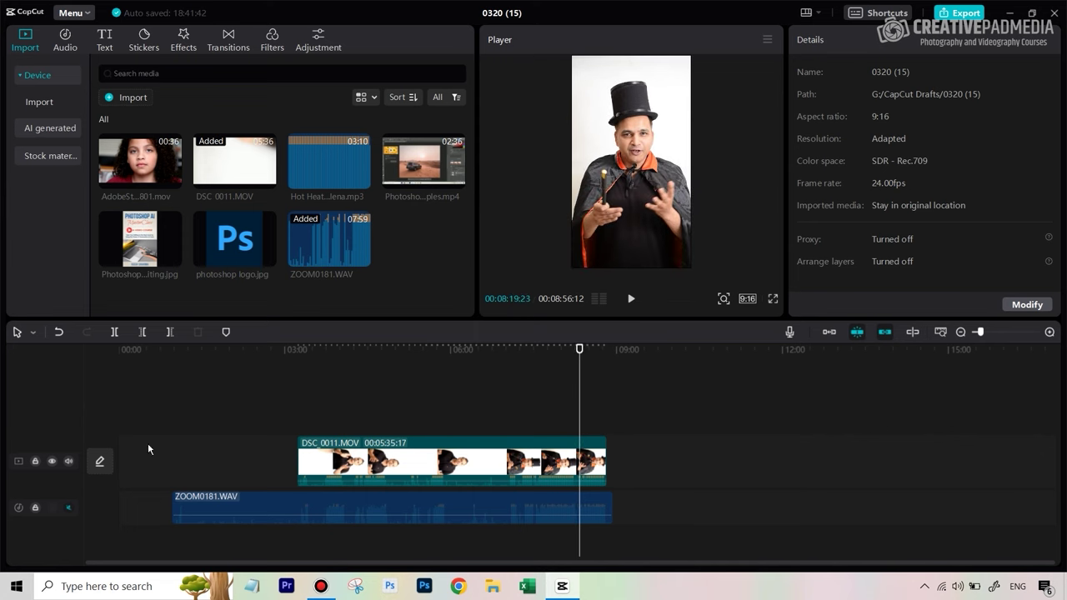
left_click(69, 462)
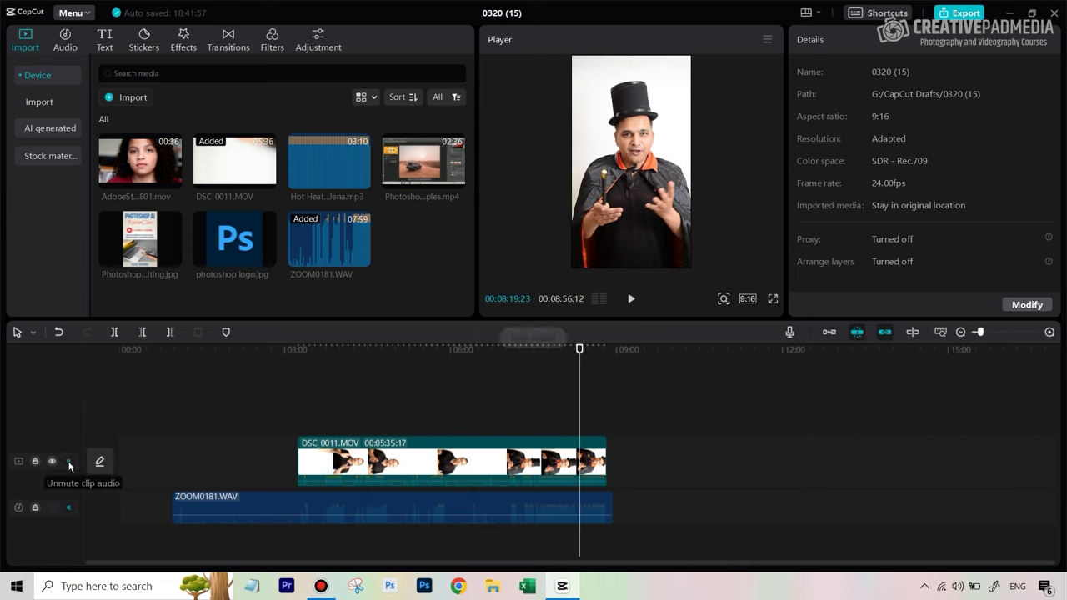
left_click(69, 507)
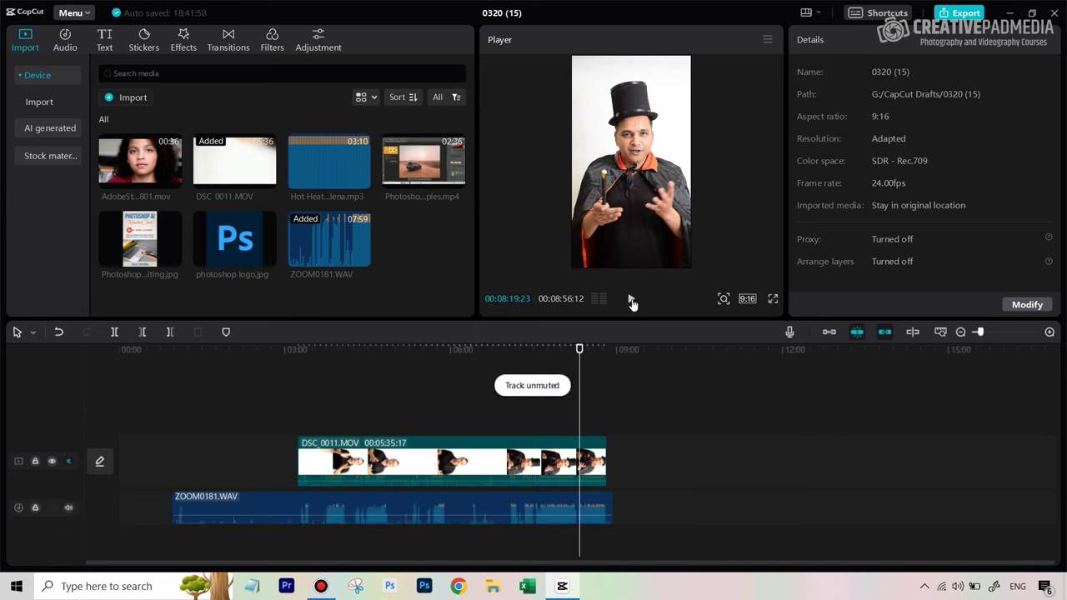
left_click(632, 300)
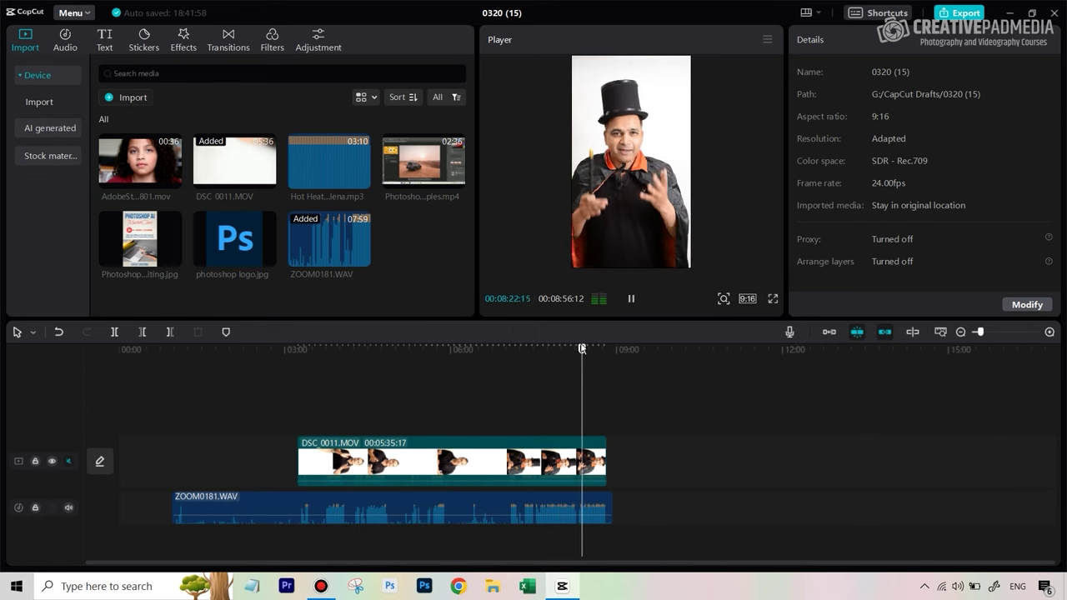
left_click(632, 300)
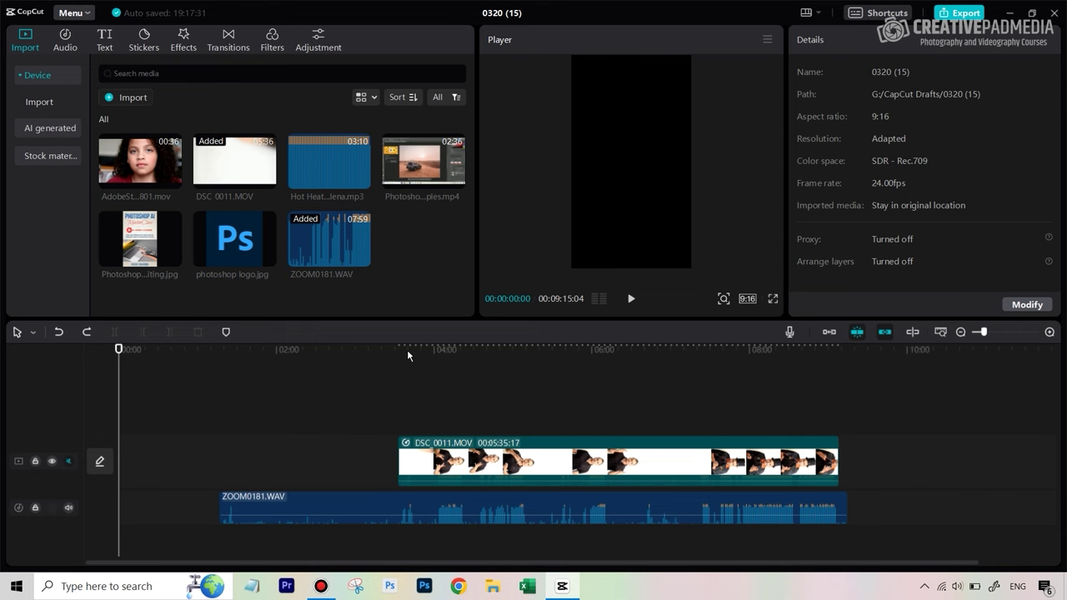
Skim through the timeline into the DSC_0011.MOV clip and play a short passage from 00:03:50:15.
left_click(330, 350)
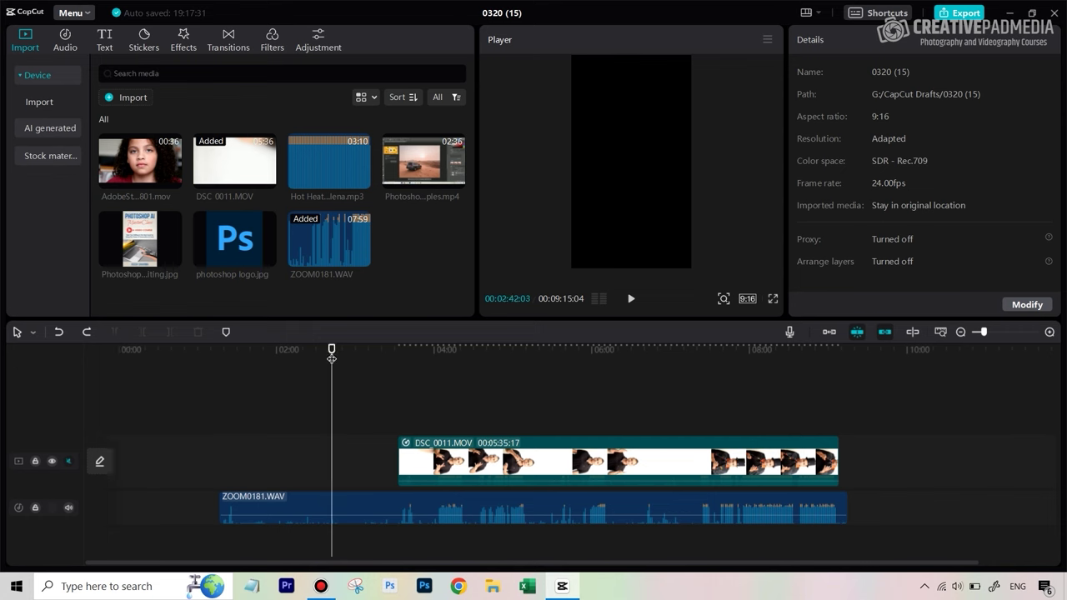
left_click(378, 351)
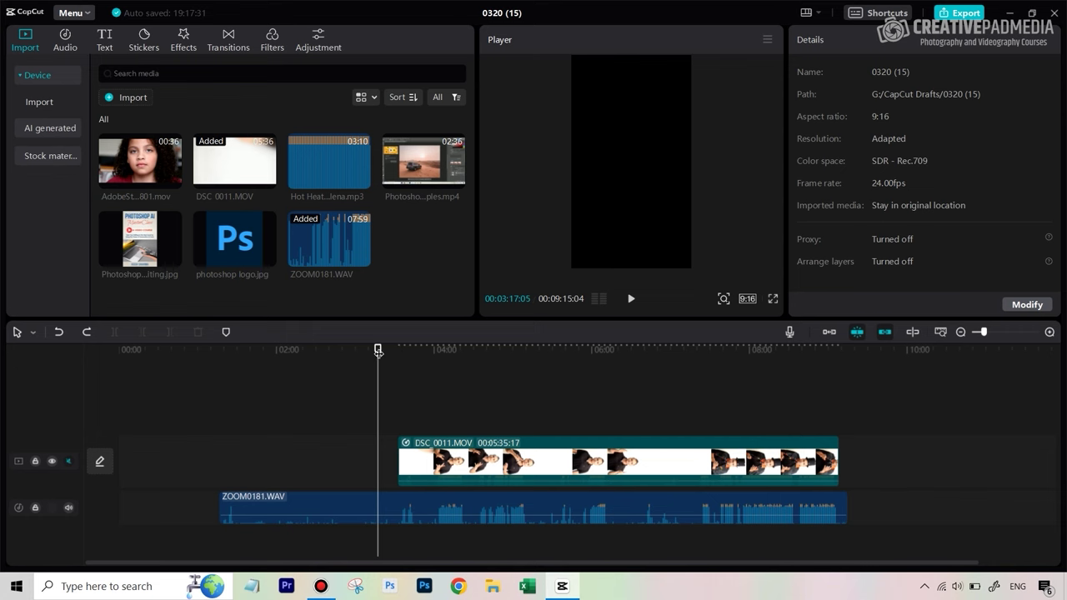
left_click_drag(378, 349, 421, 365)
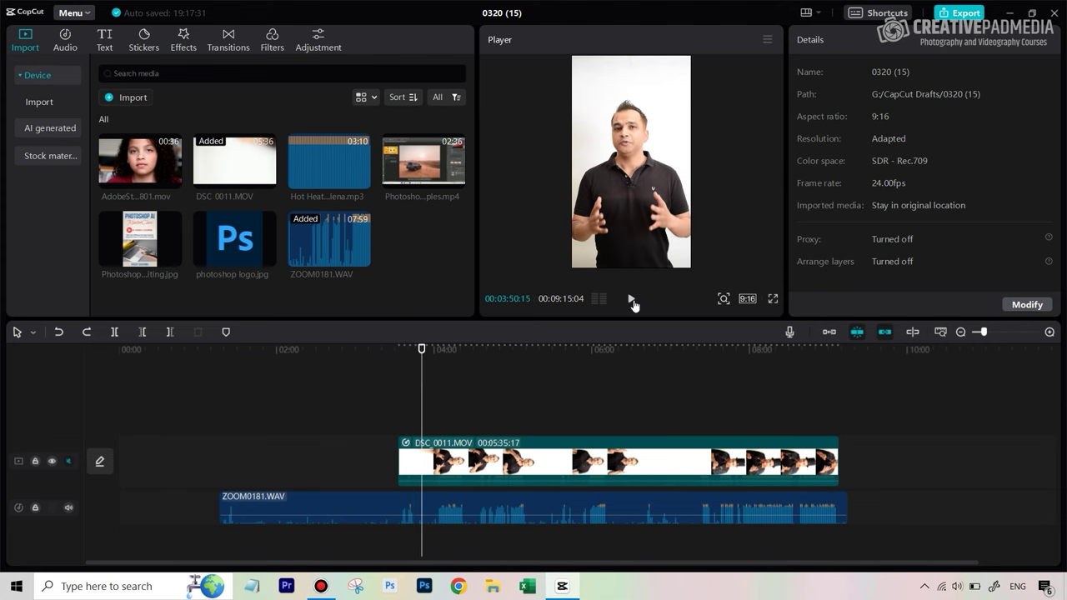
left_click(631, 300)
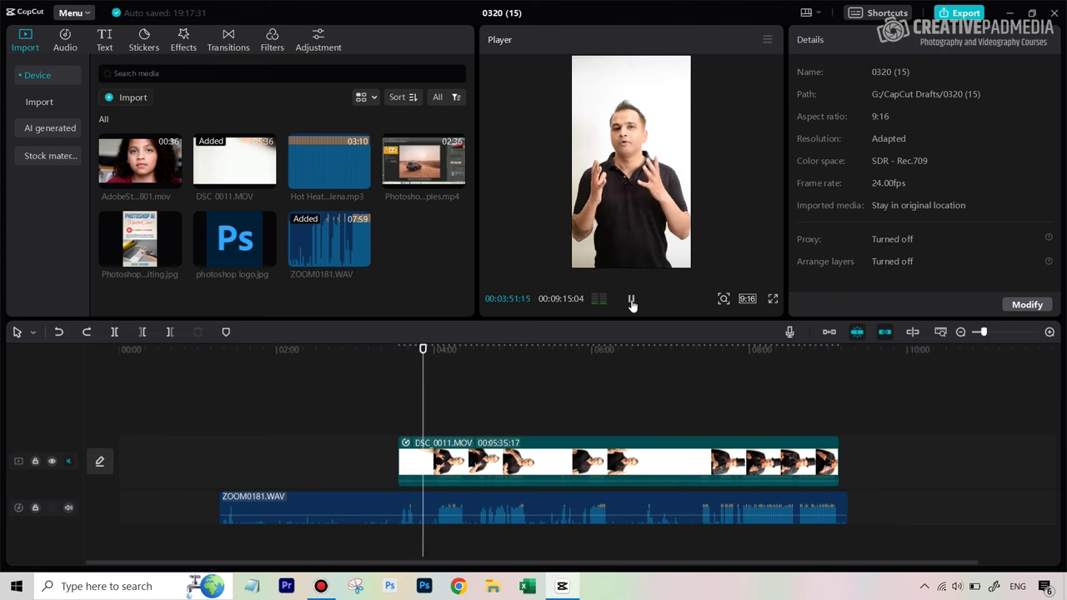
left_click(631, 300)
mouse_move(452, 511)
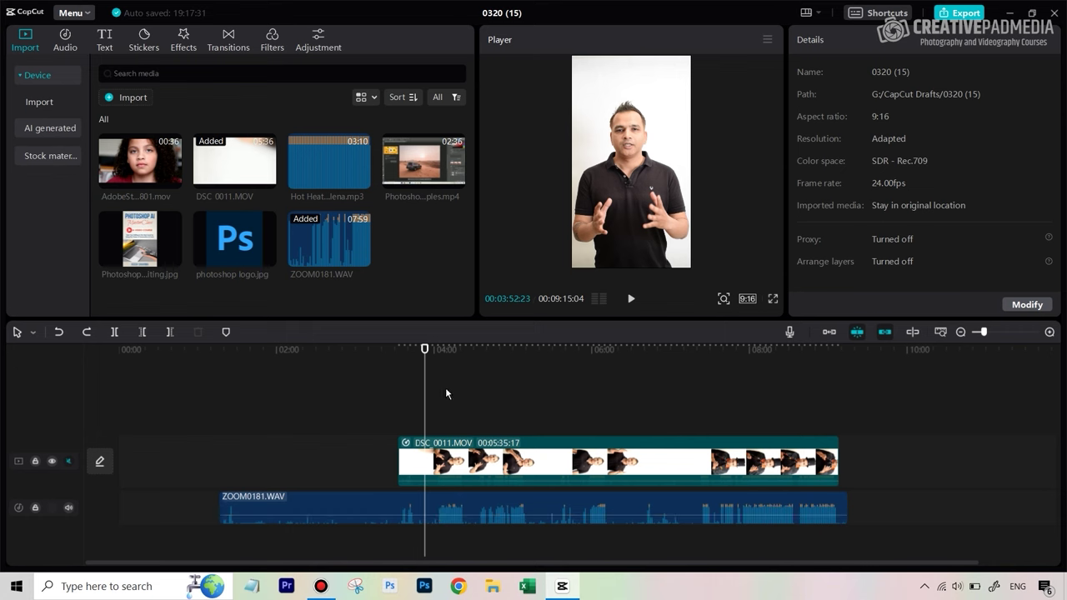
Play the start of the next take from 00:04:02:01 and return the playhead to that point.
left_click_drag(423, 351, 437, 355)
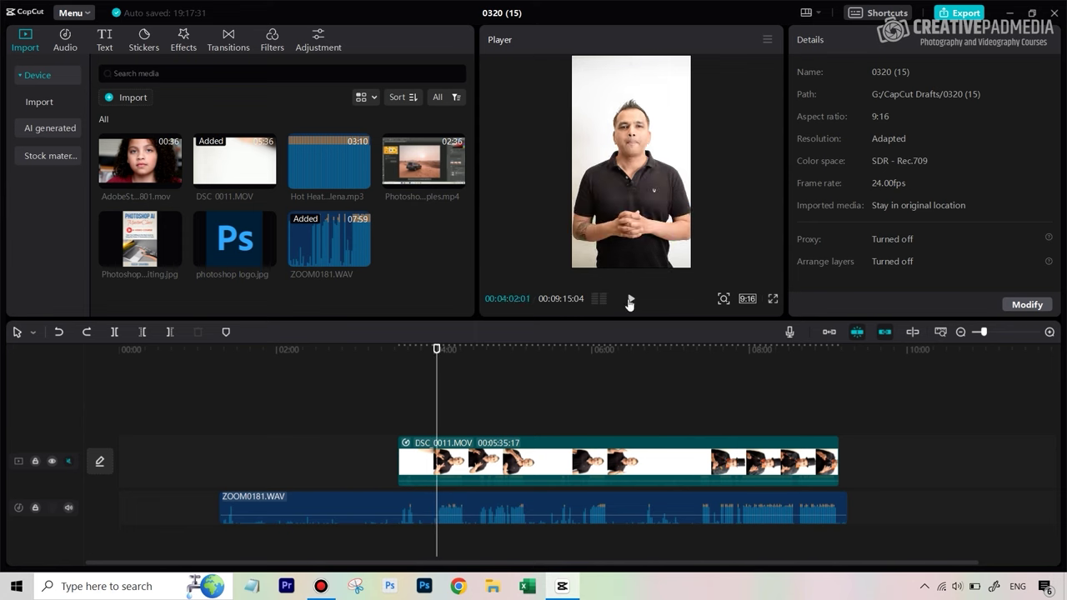
left_click(630, 302)
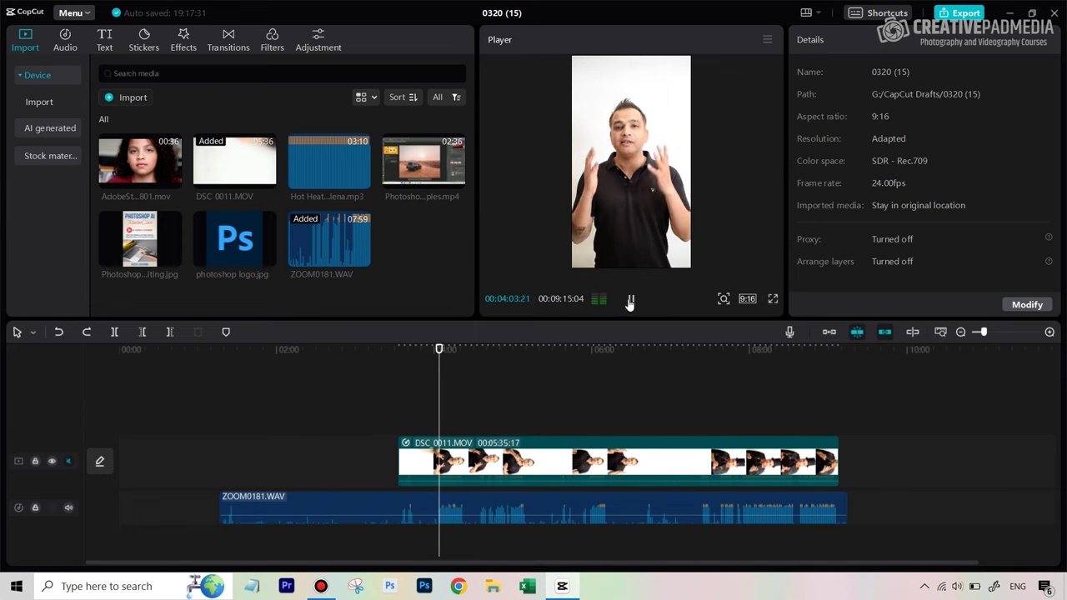
left_click(630, 302)
left_click_drag(439, 350, 436, 351)
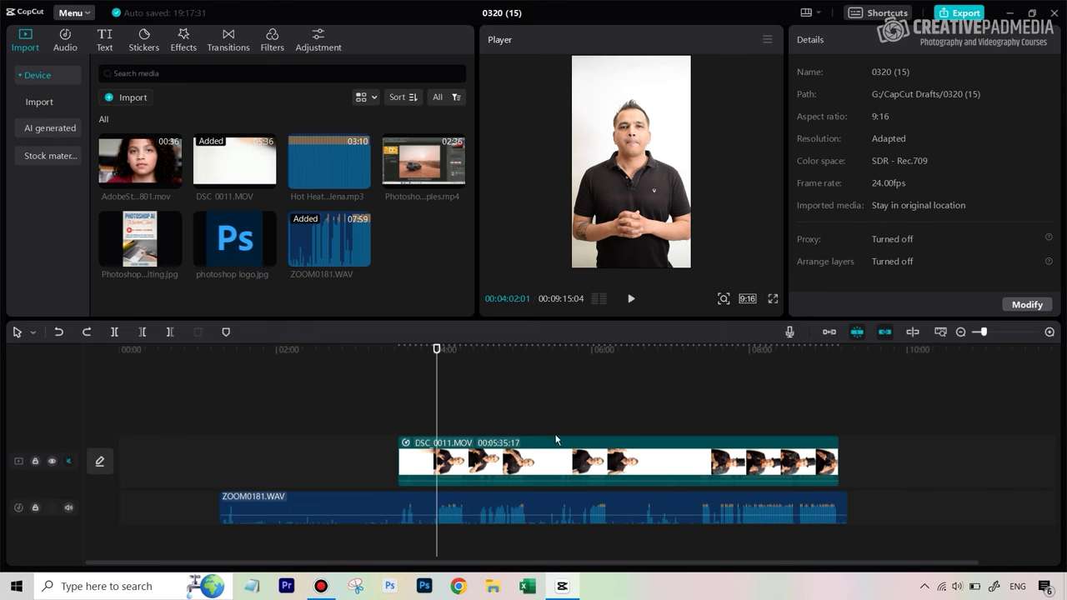
Position the playhead at 00:04:02:19, just before the speech begins in the ZOOM0181.WAV waveform.
left_click(998, 333)
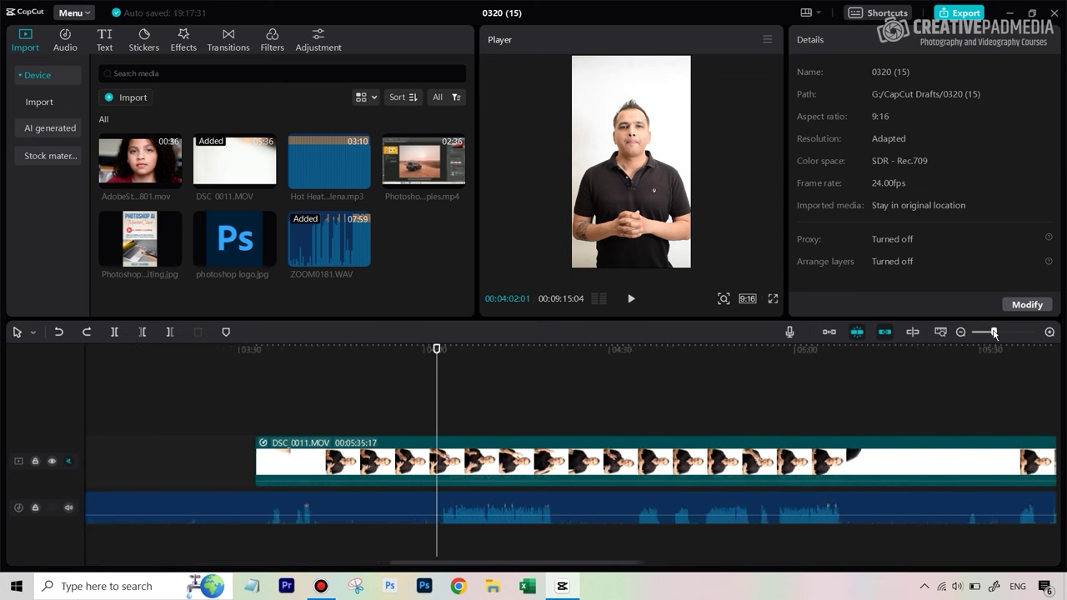
mouse_move(999, 332)
left_mouse_down()
mouse_move(988, 332)
mouse_move(1004, 332)
left_mouse_up()
left_click_drag(436, 351, 473, 357)
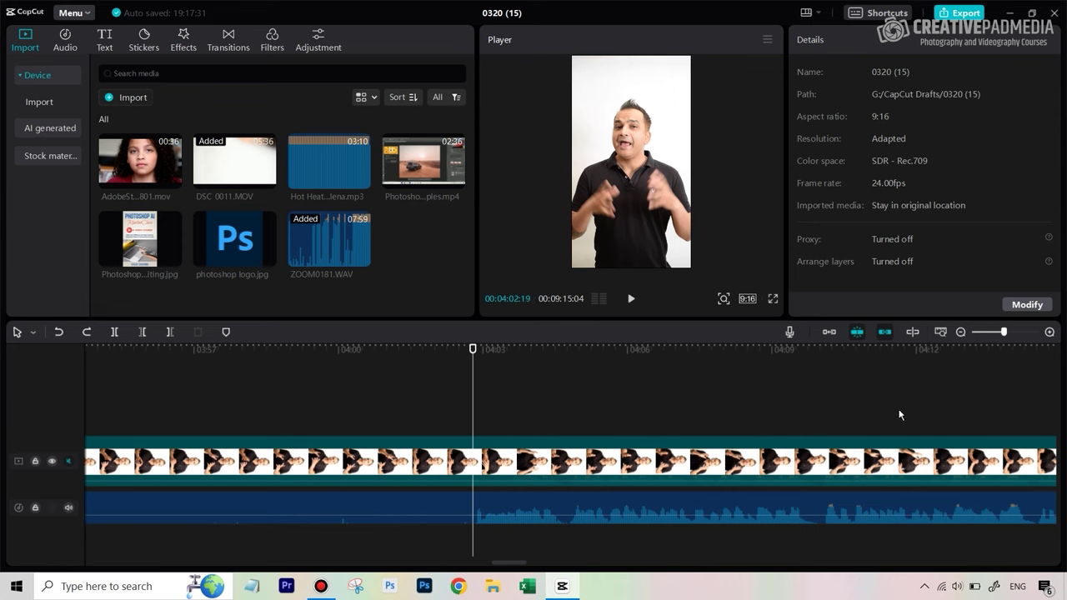
Examine the synced clips at different timeline zoom levels, from the whole project down to the speech waveform.
left_click_drag(1004, 333, 993, 336)
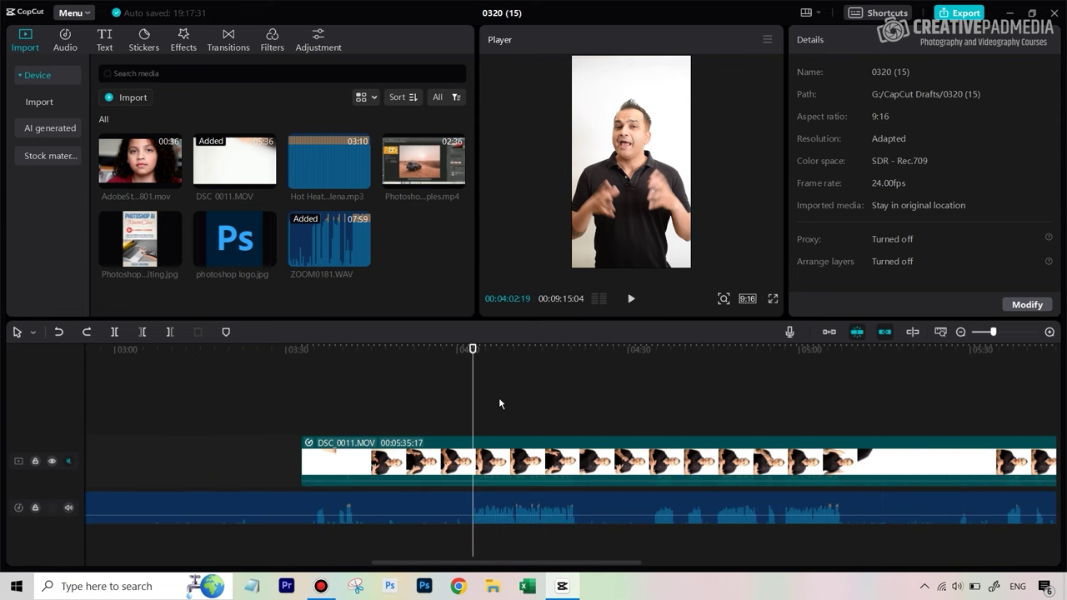
scroll(500, 402, "down", 6)
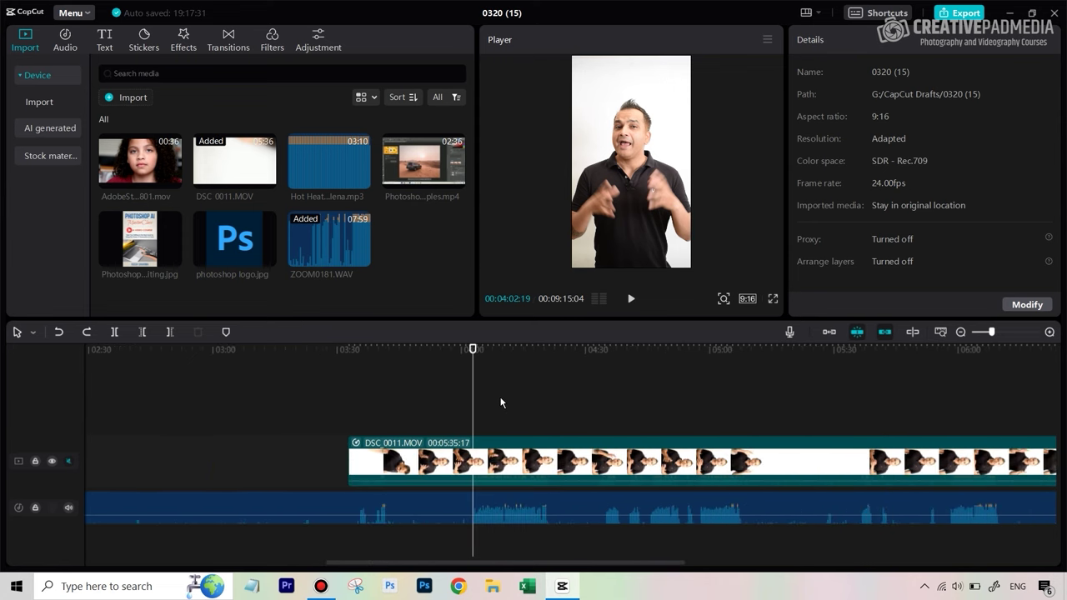
scroll(500, 402, "down", 2)
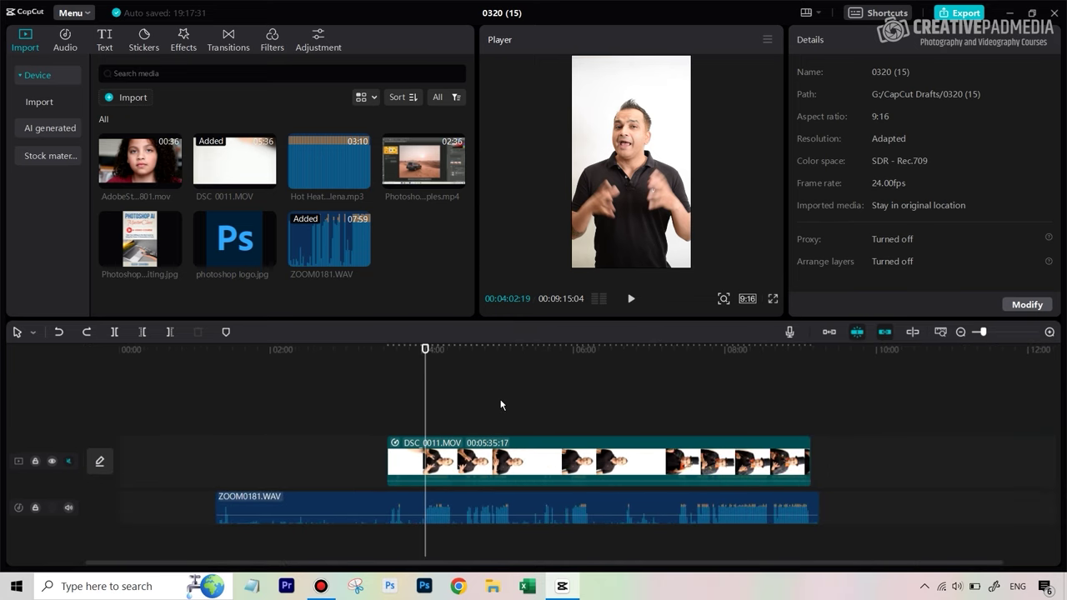
scroll(500, 404, "up", 6)
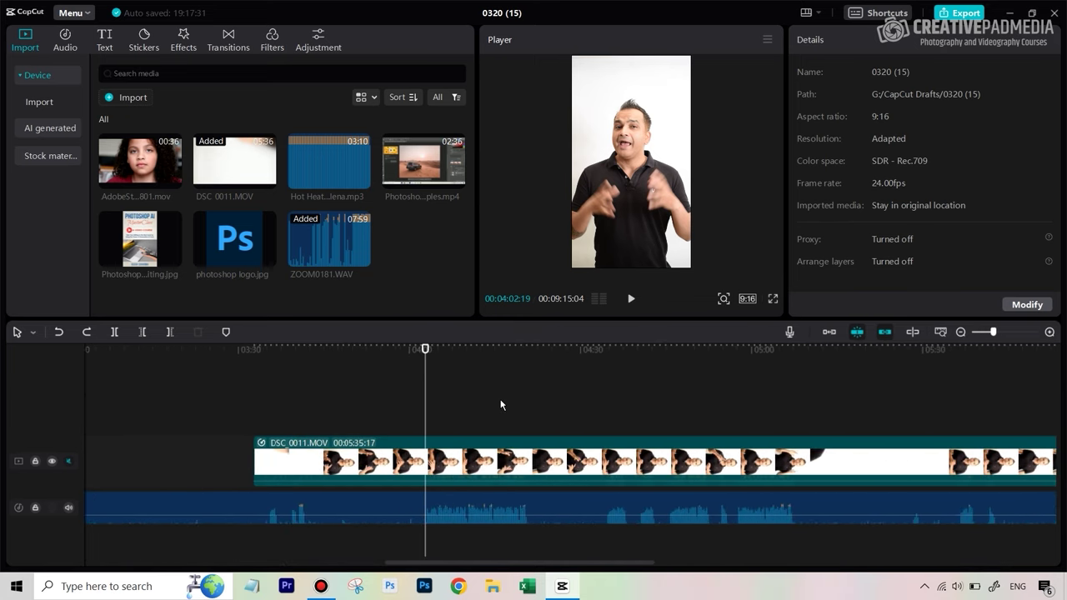
scroll(500, 405, "up", 4)
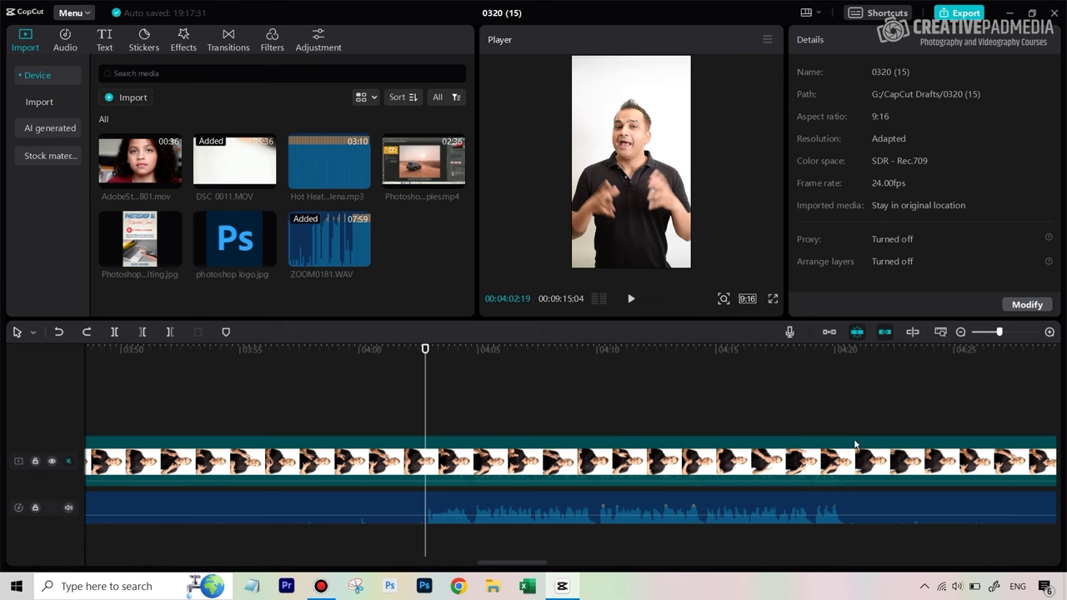
left_click(939, 333)
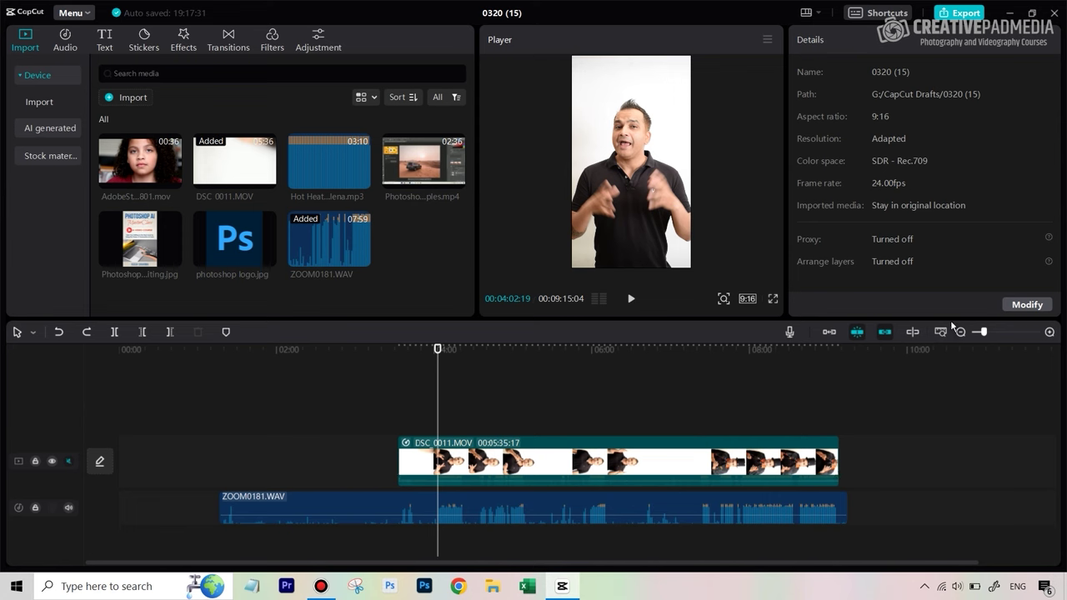
scroll(461, 483, "up", 5)
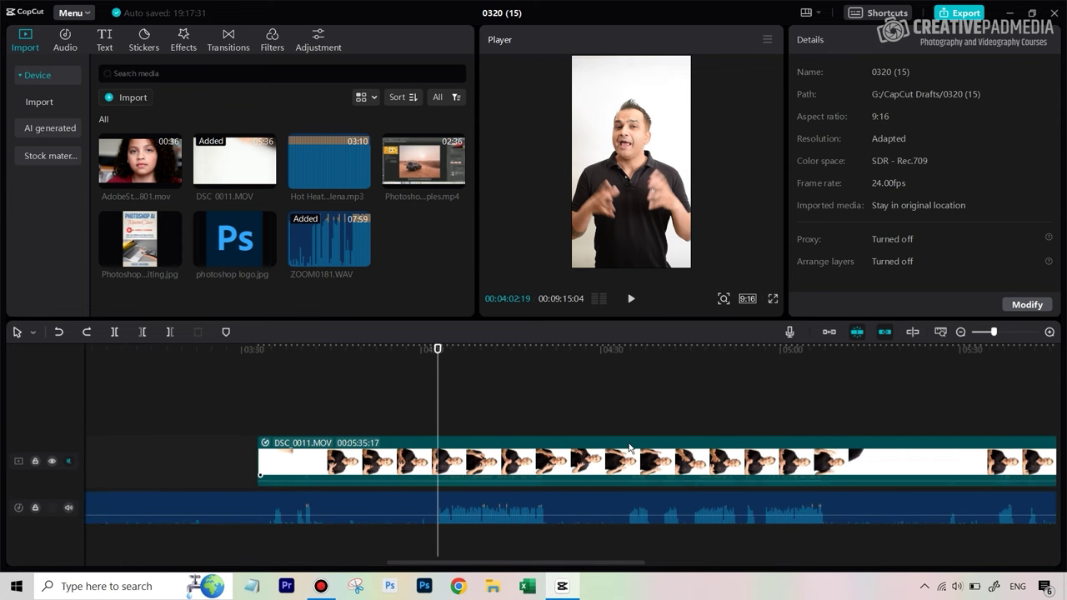
scroll(630, 448, "down", 5)
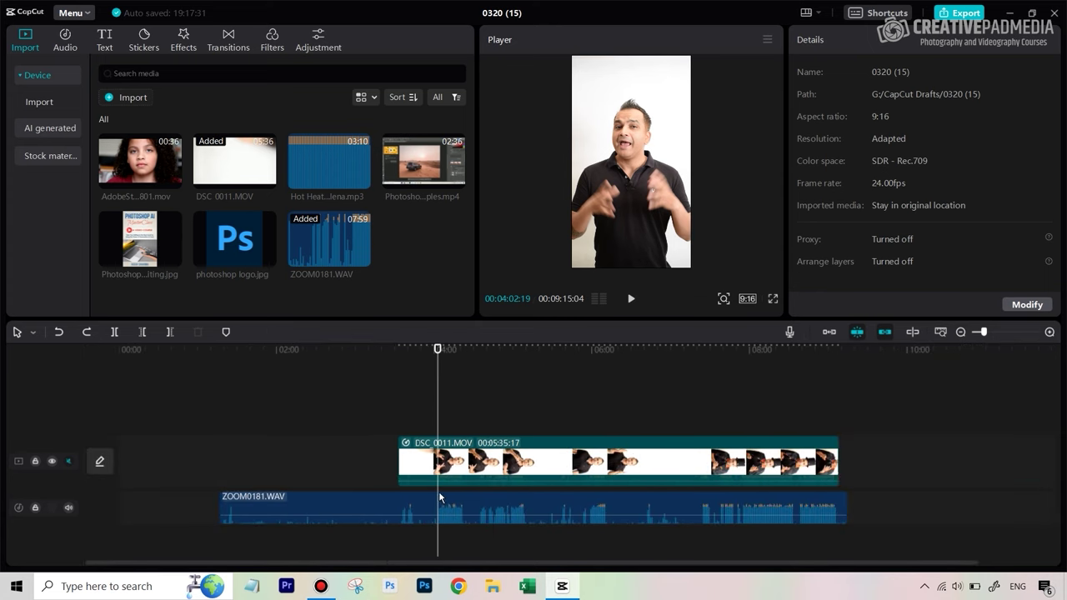
Fine-tune the playhead to 00:04:02:18, right before the spoken section of the waveform starts.
scroll(439, 491, "up", 7)
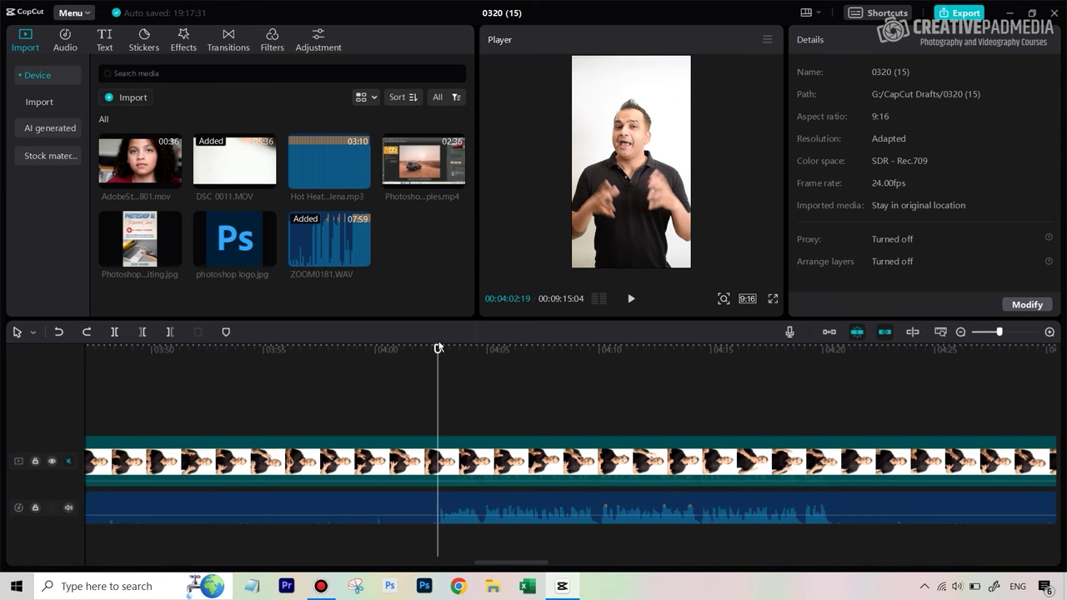
scroll(431, 425, "up", 2)
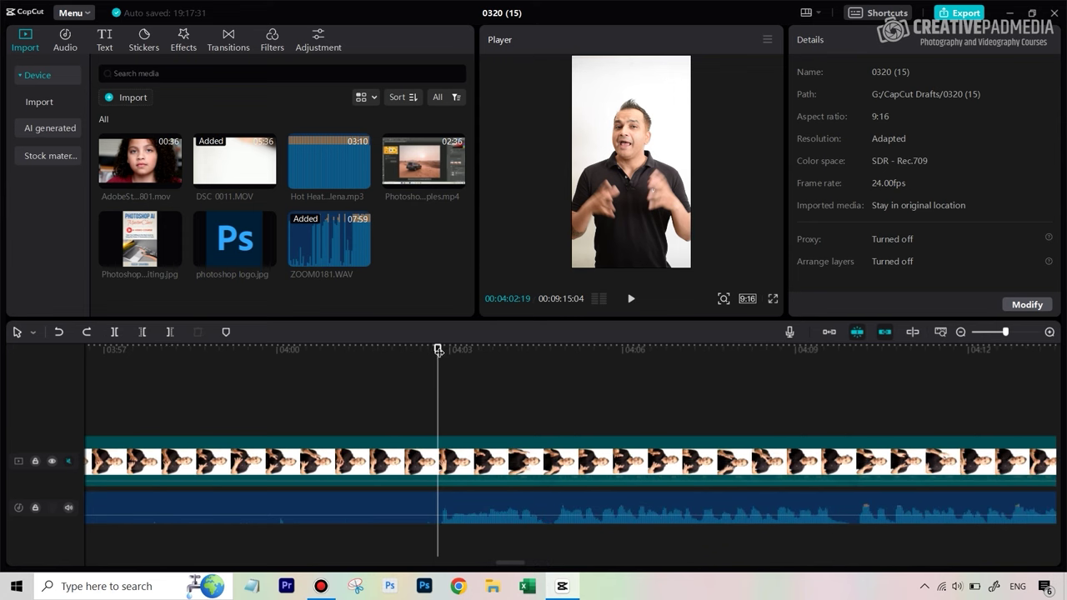
left_click_drag(438, 350, 435, 353)
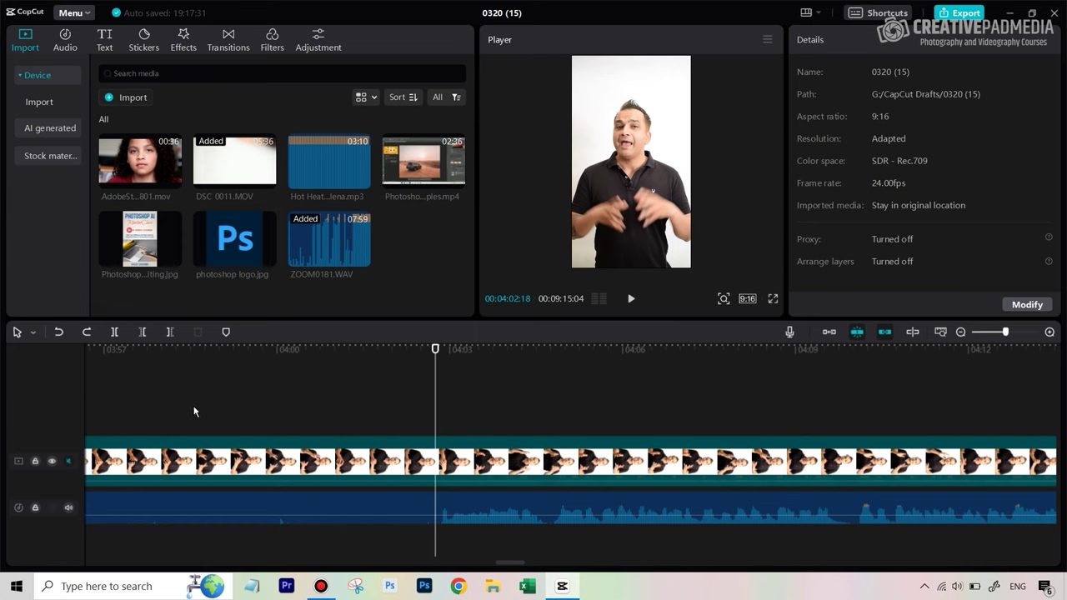
Split the DSC_0011.MOV and ZOOM0181.WAV clips together at 00:04:02:18 and delete the portions before the cut.
left_click_drag(198, 407, 282, 517)
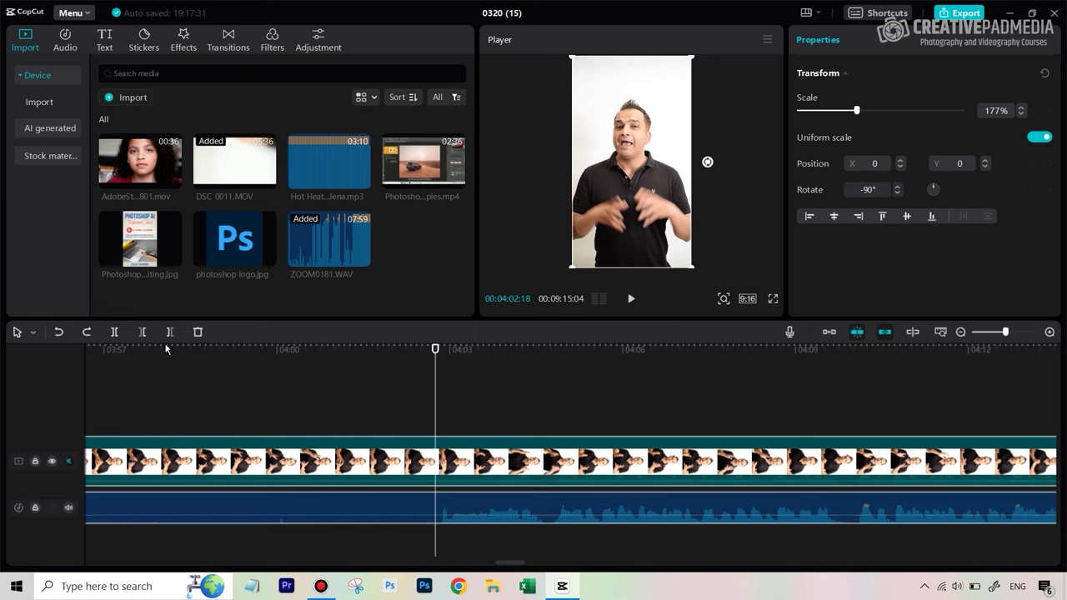
left_click(115, 333)
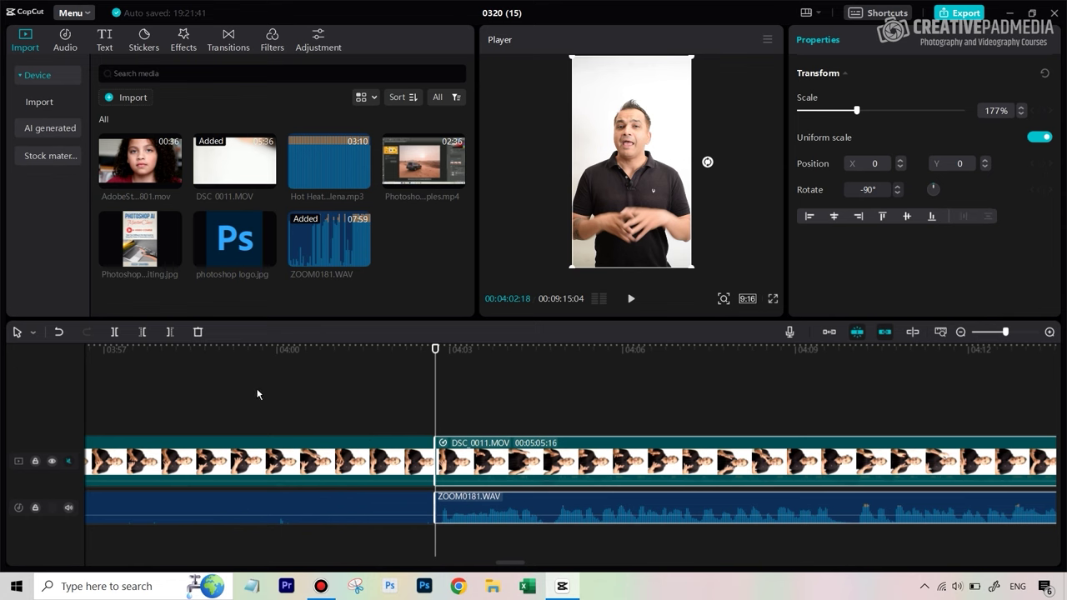
left_click(292, 406)
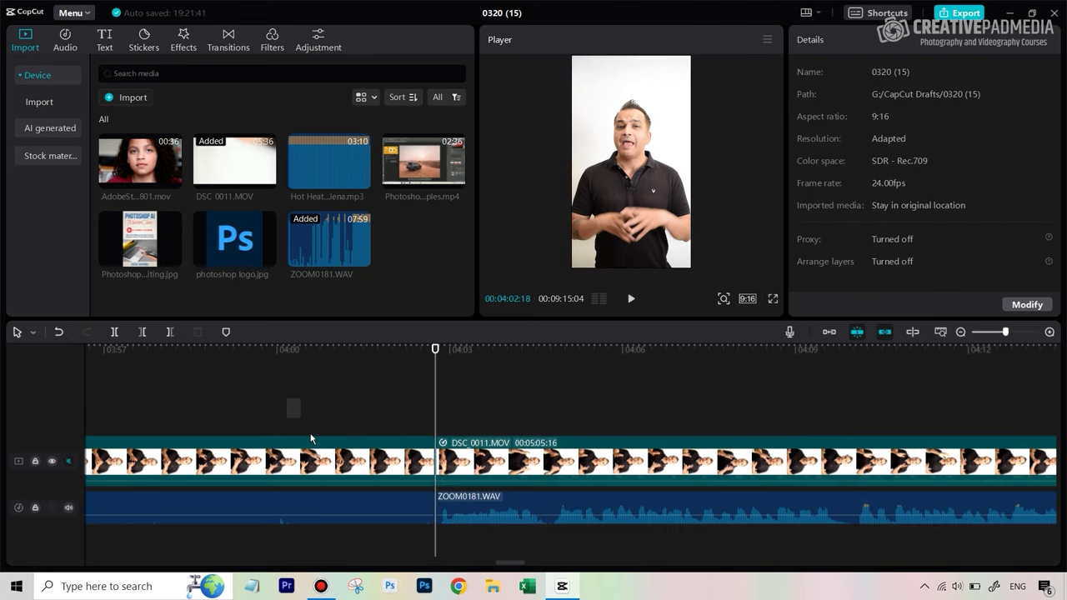
left_click_drag(310, 438, 337, 508)
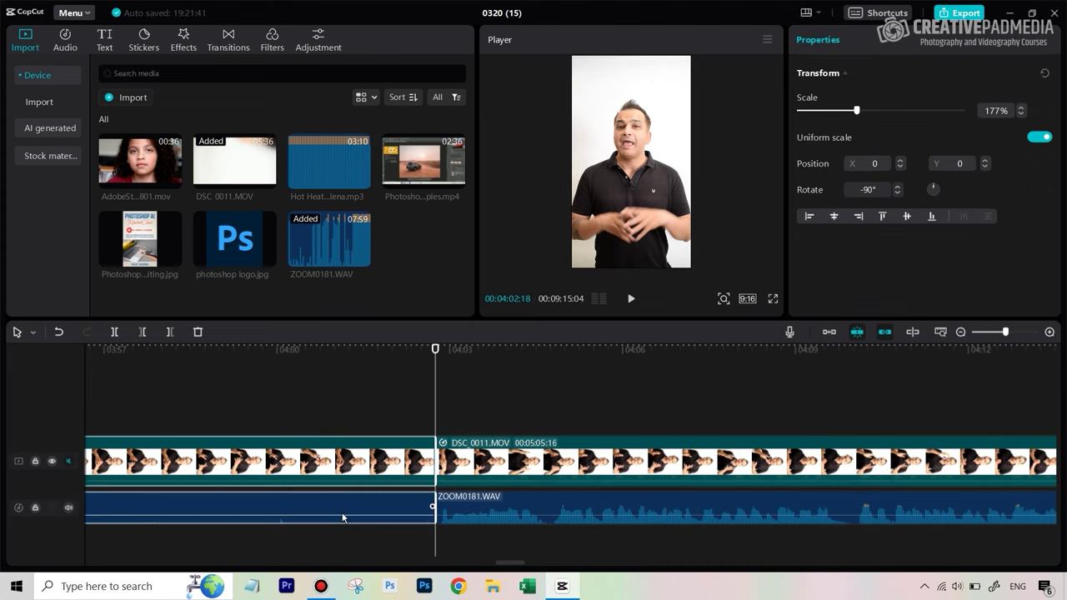
key("Delete")
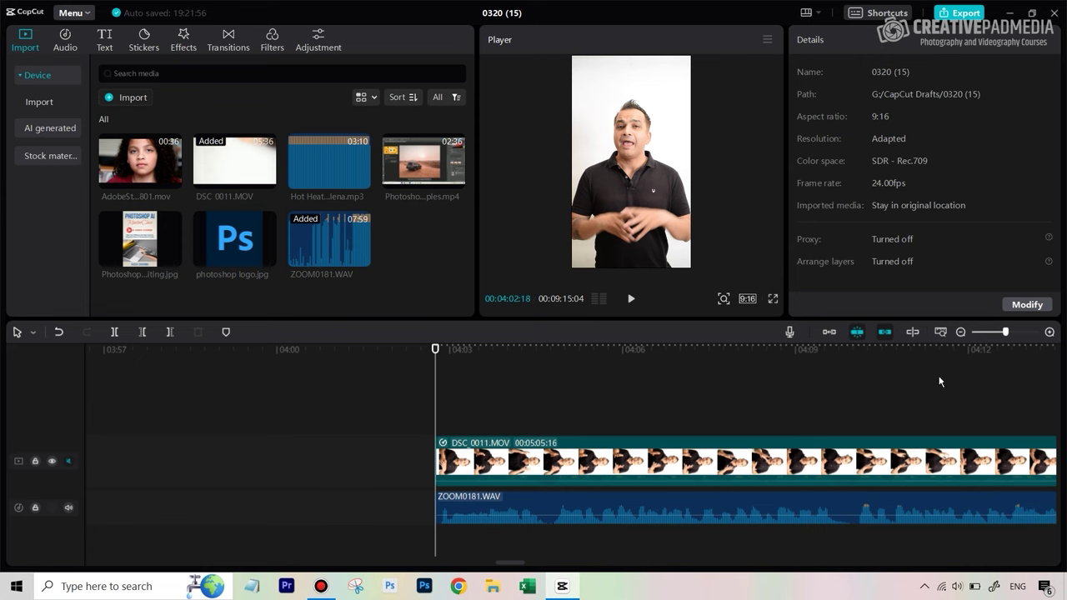
Select the remaining video and audio clips together and move them to the start of the timeline.
left_click(940, 331)
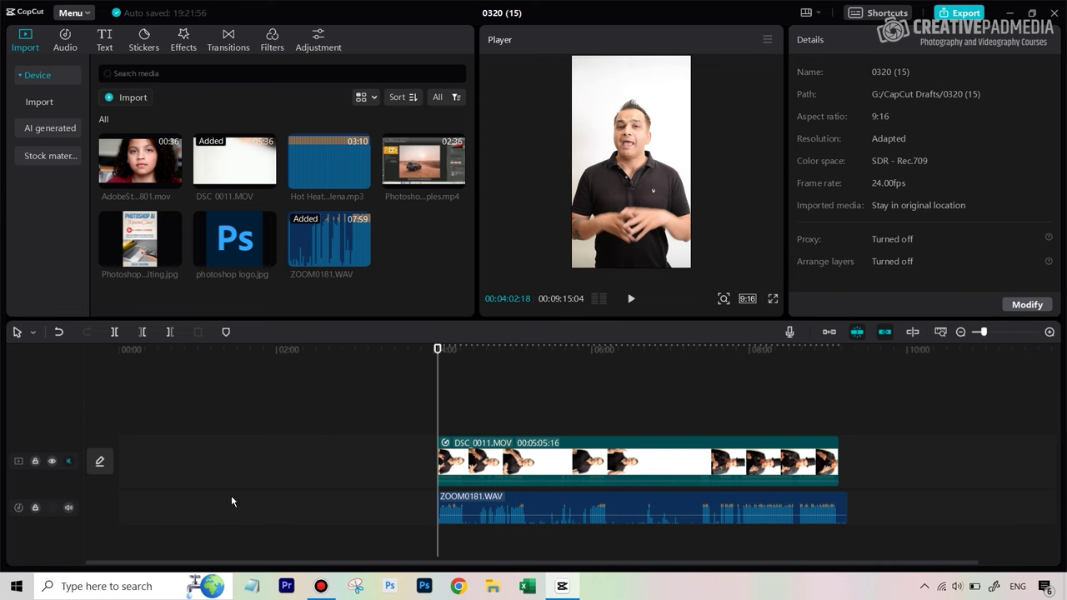
left_click_drag(553, 397, 646, 514)
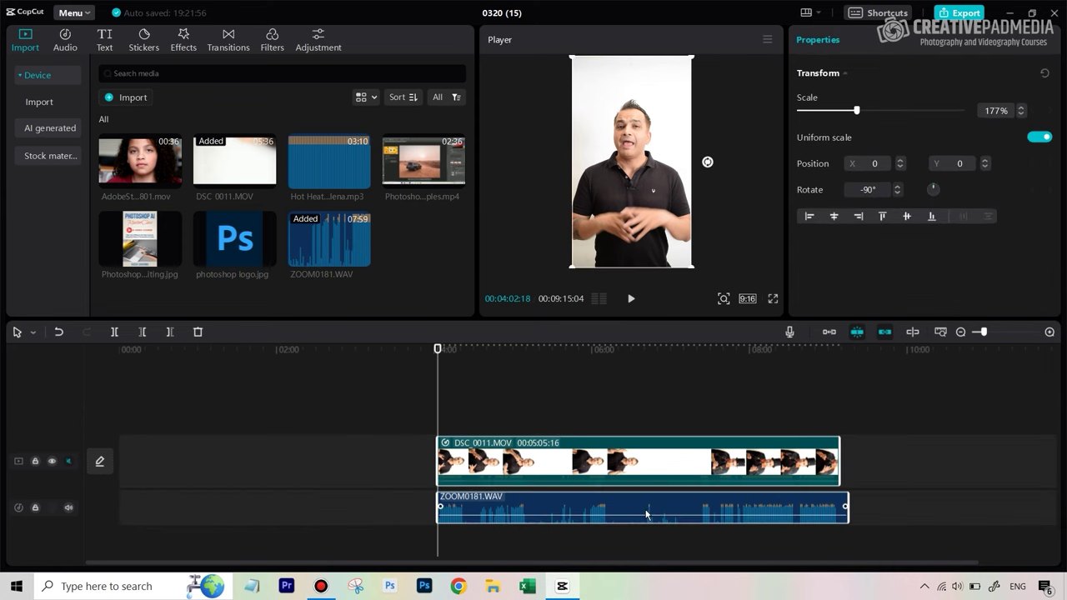
left_click_drag(668, 457, 274, 461)
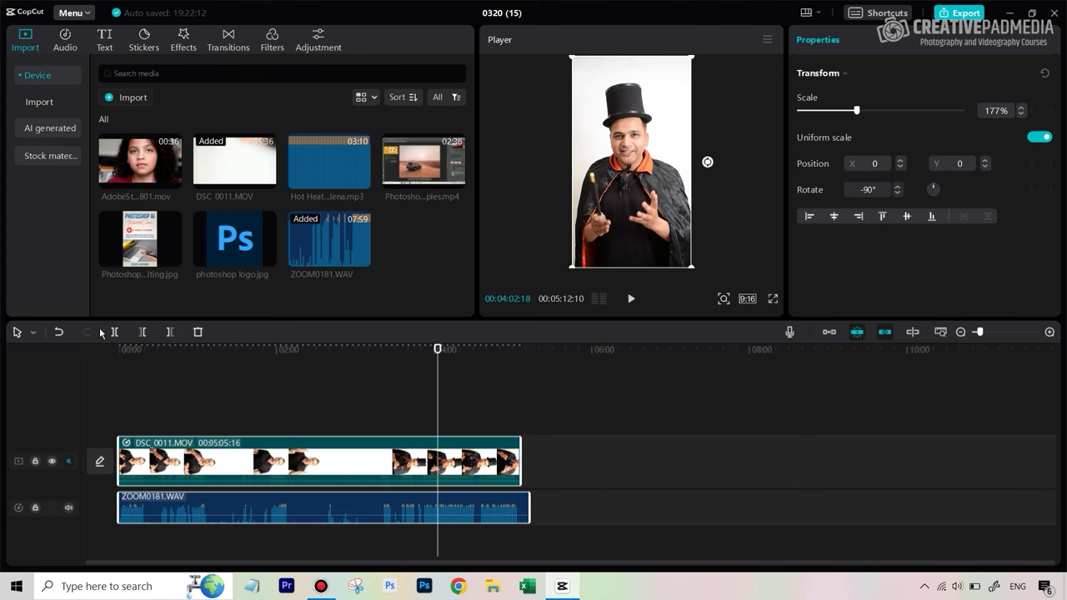
Undo the clip move, the deletion of the opening portions and the split.
key("ctrl+z")
key("ctrl+z")
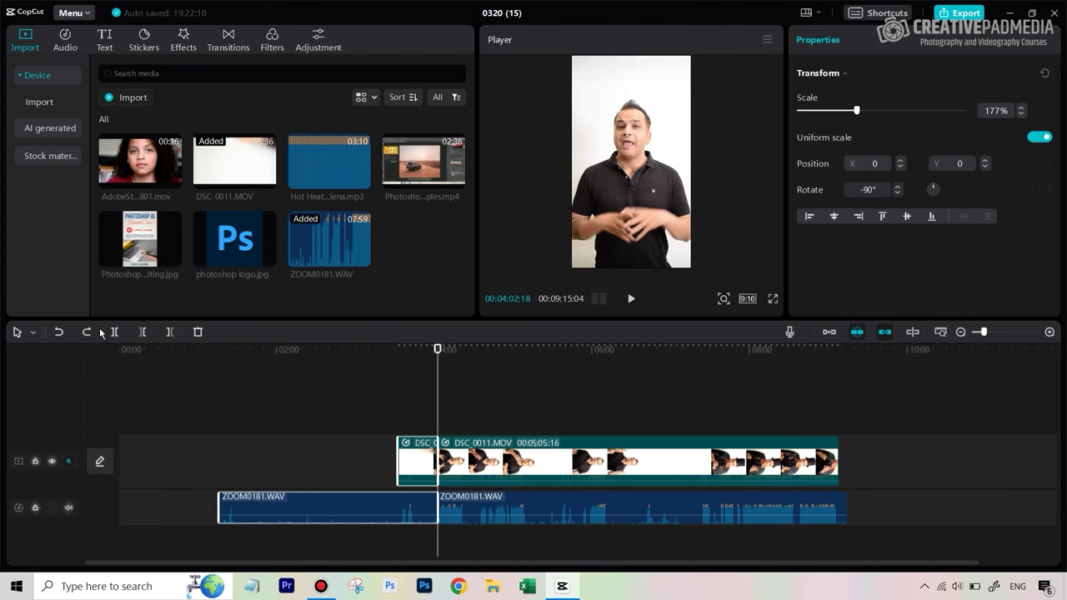
key("ctrl+z")
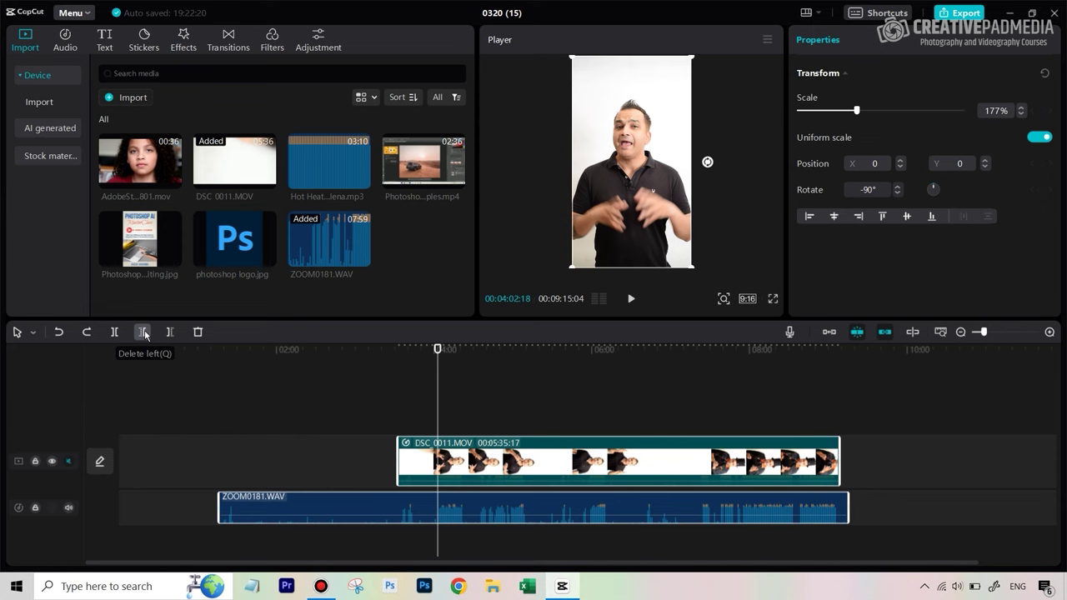
Trim off everything before the playhead at 00:04:02:18 from both selected clips with the Delete left command.
scroll(463, 483, "up", 4)
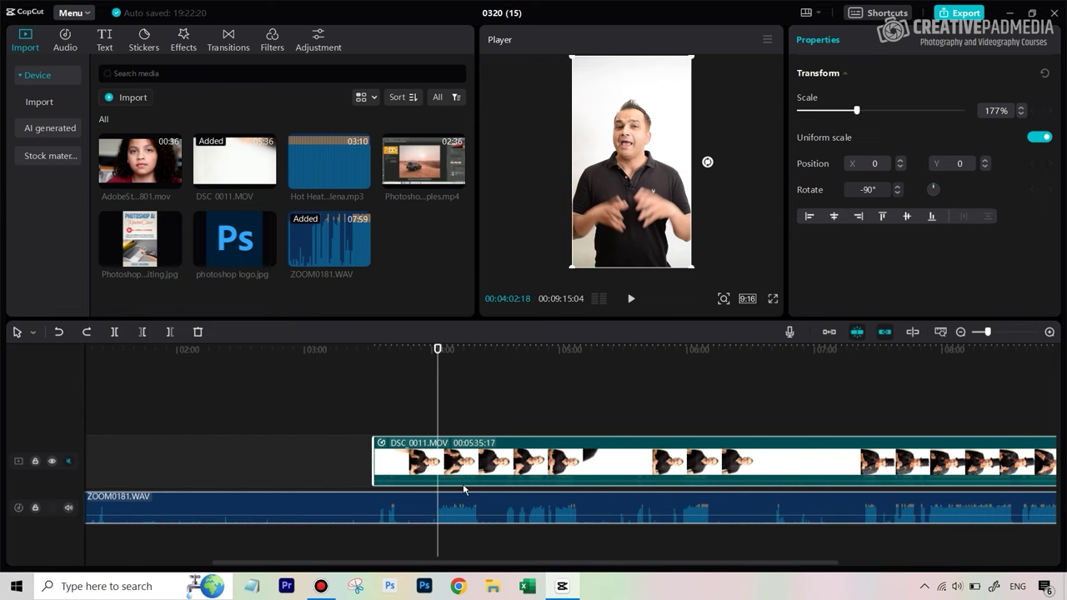
scroll(463, 483, "down", 3)
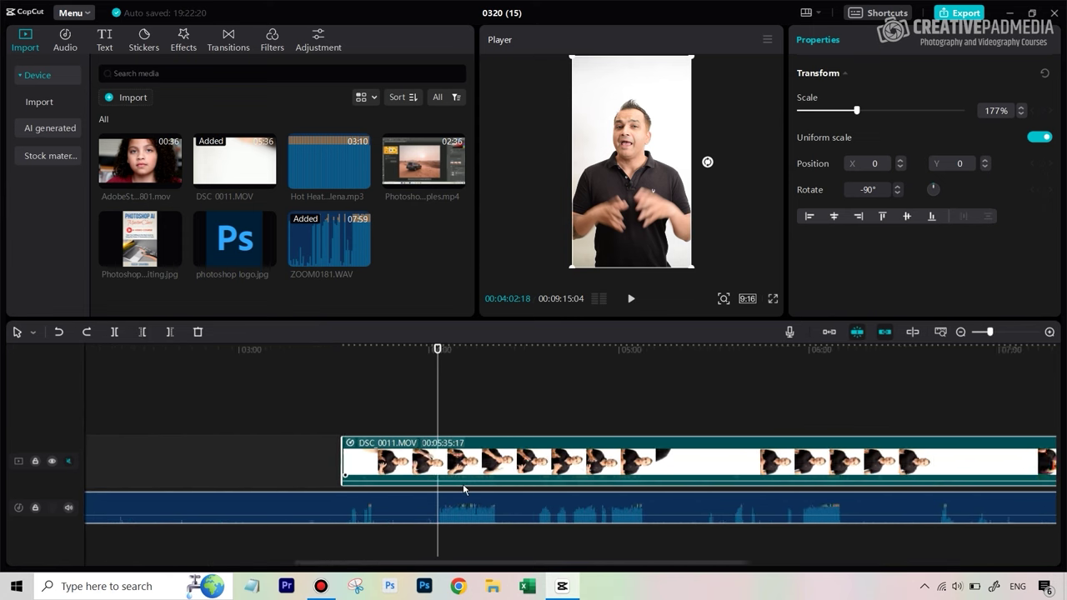
key("q")
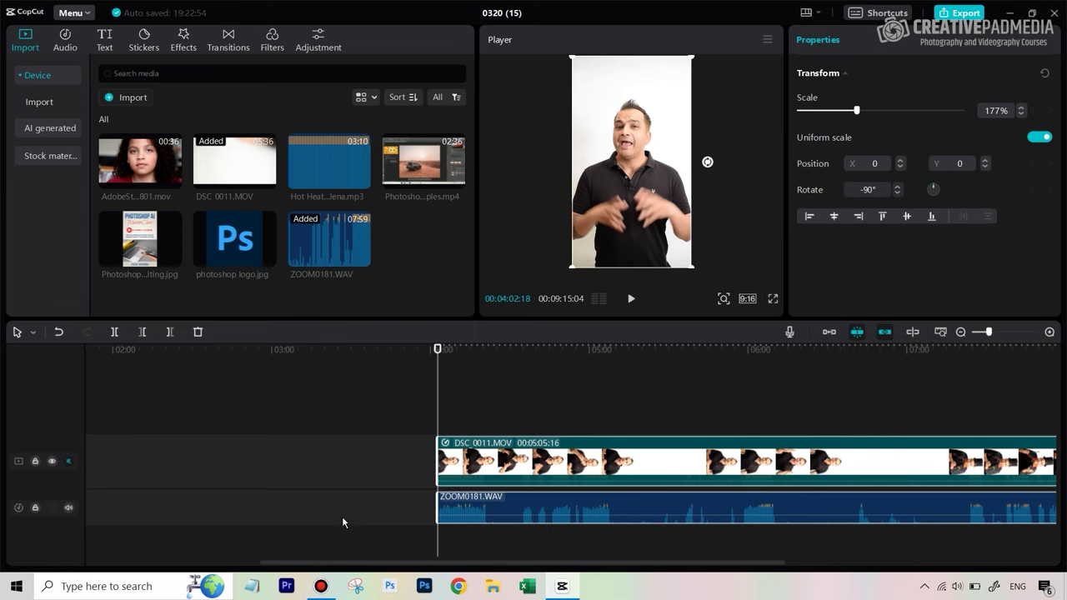
scroll(351, 431, "down", 5)
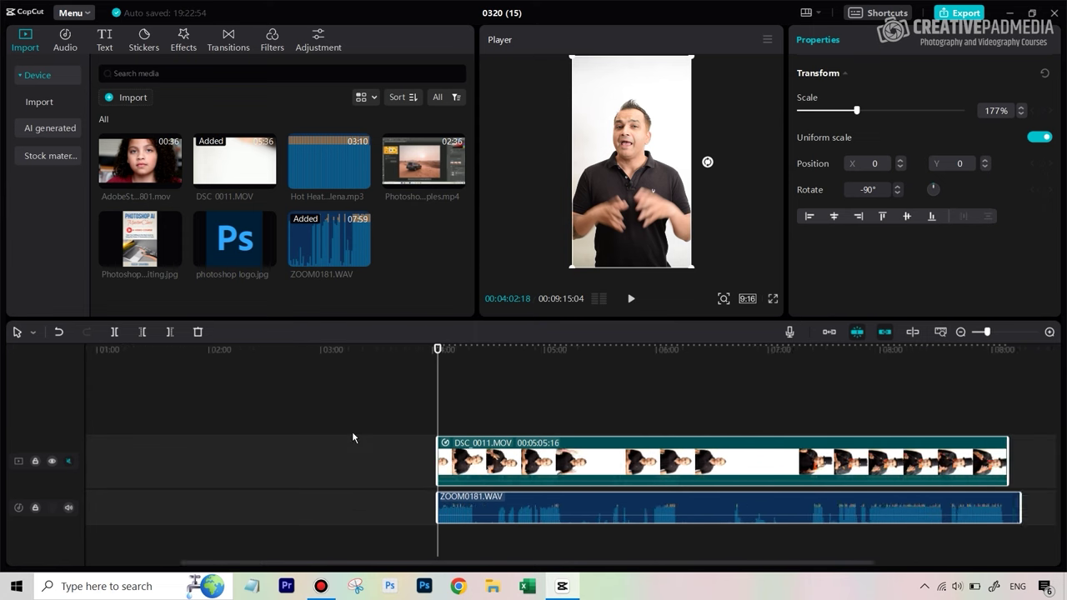
Try turning on the main track magnet with the video and audio clips ungrouped, and undo it.
scroll(352, 430, "up", 1)
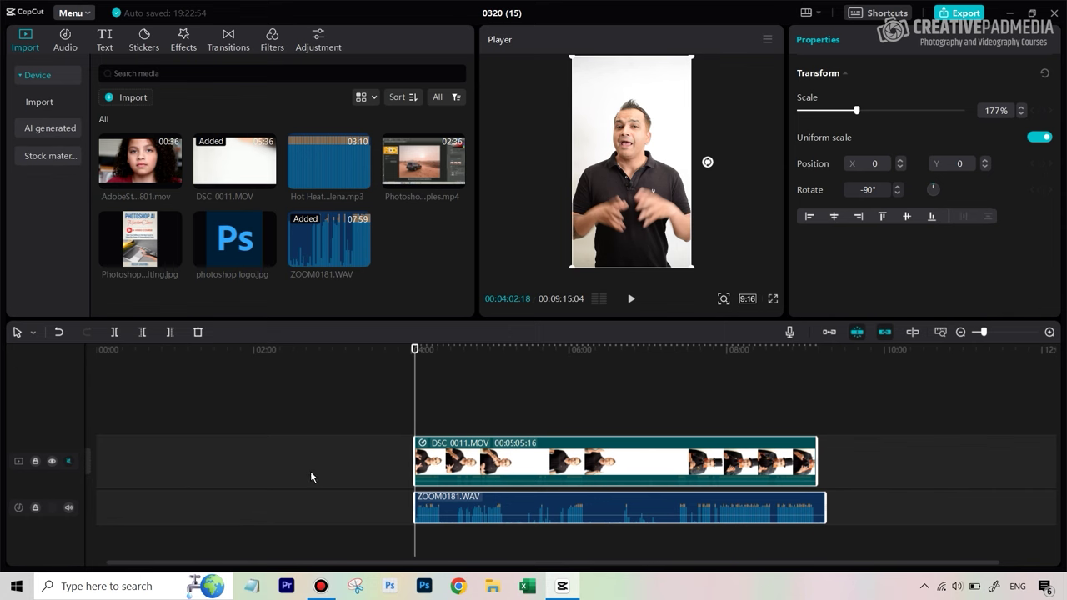
left_click(829, 333)
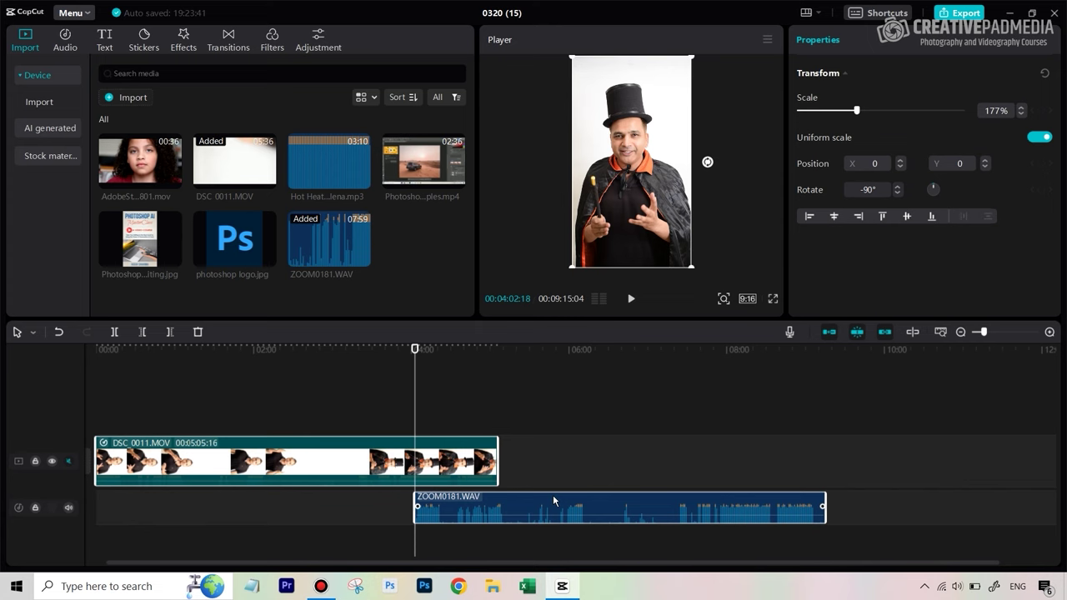
key("ctrl+z")
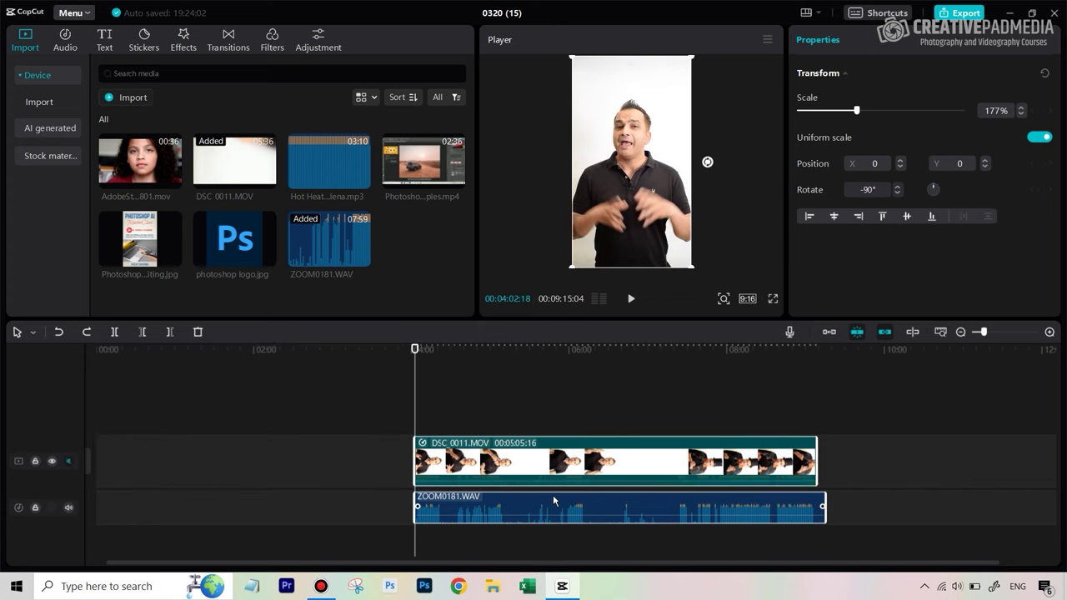
Select the DSC_0011.MOV and ZOOM0181.WAV clips together and group them.
left_click(469, 398)
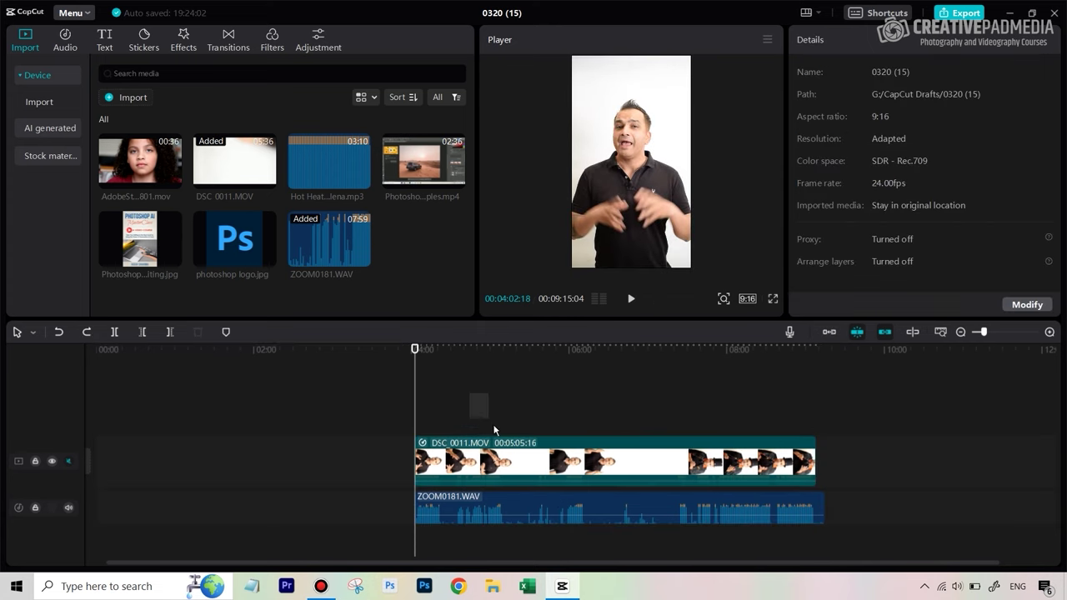
left_click(536, 398)
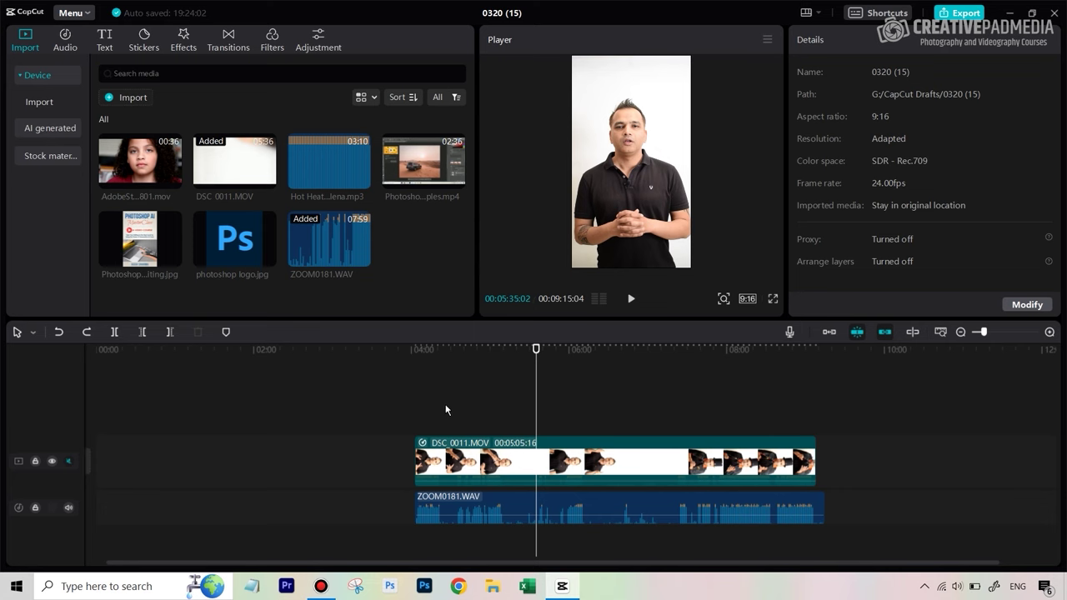
left_click_drag(443, 407, 483, 516)
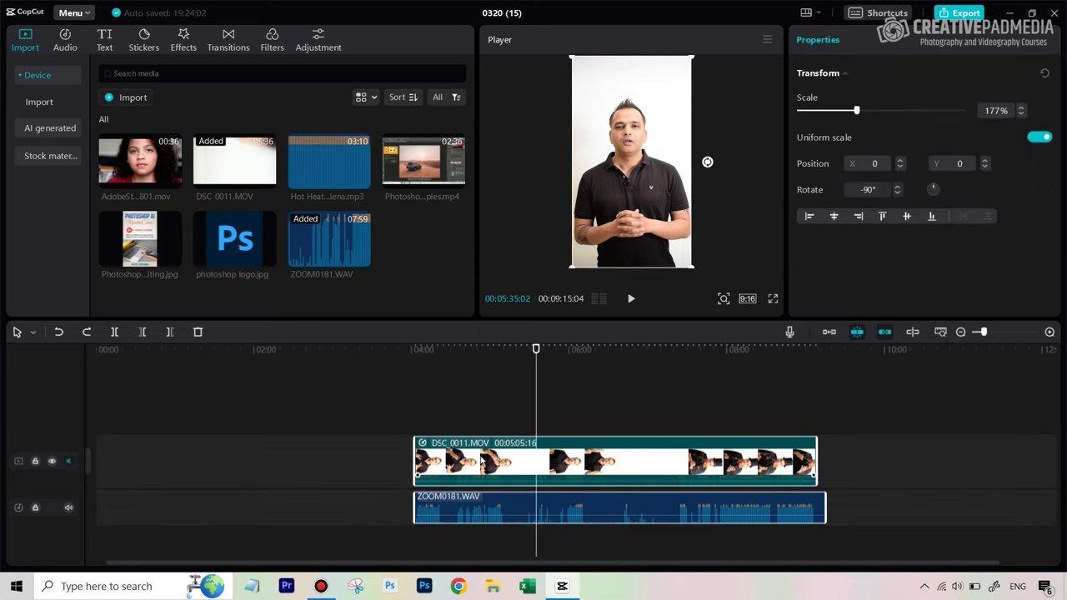
right_click(484, 459)
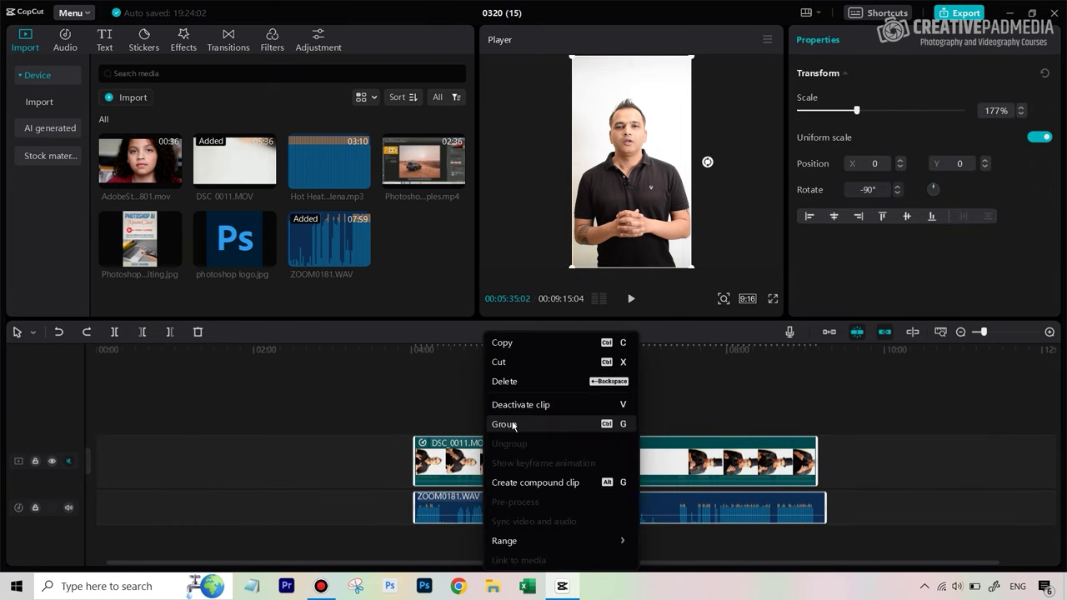
left_click(513, 426)
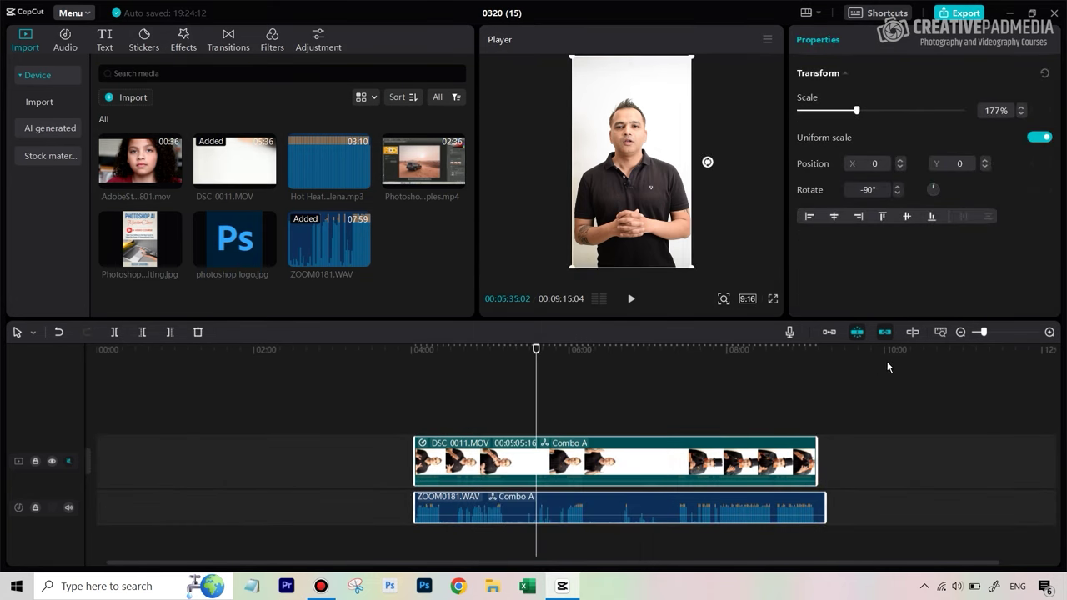
Turn on the main track magnet to snap the grouped clips to the timeline start, and ungroup them.
left_click(829, 334)
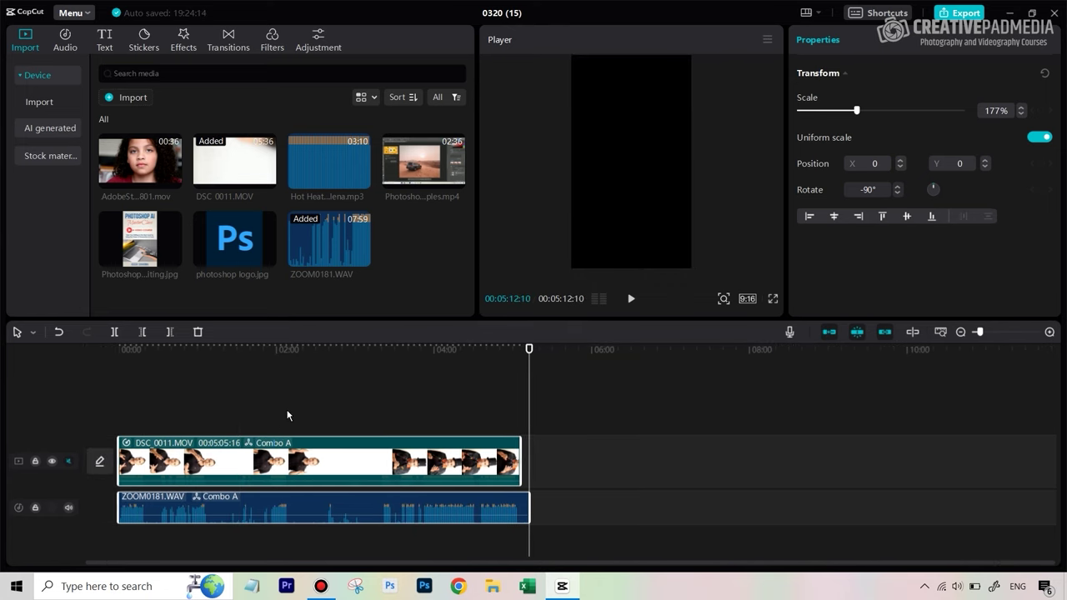
right_click(404, 464)
left_click(450, 443)
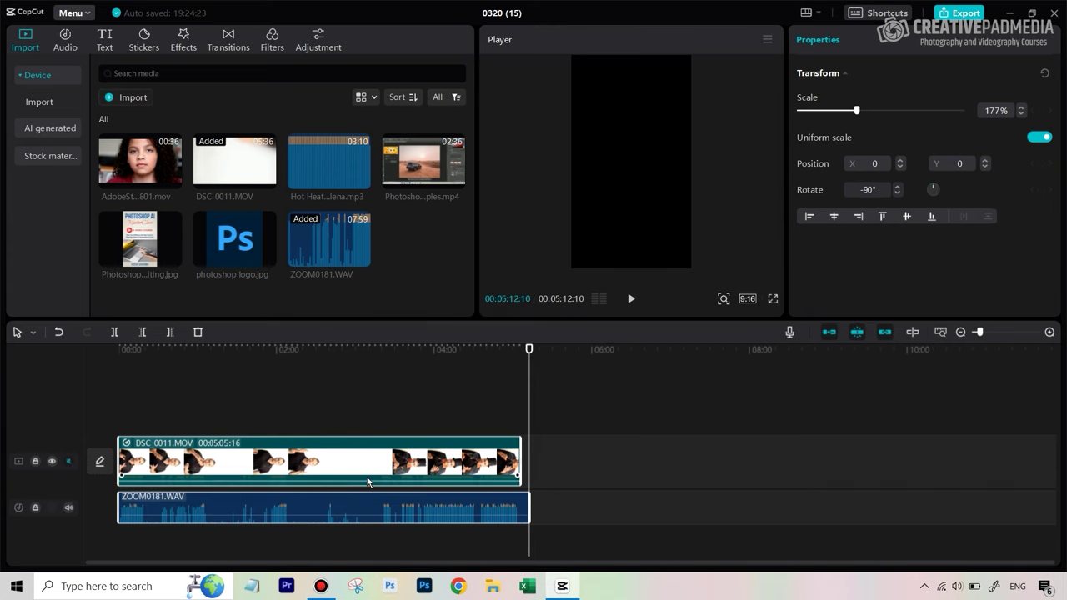
Undo the ungrouping, the main track magnet, the grouping and the left trim of both clips.
key("ctrl+z")
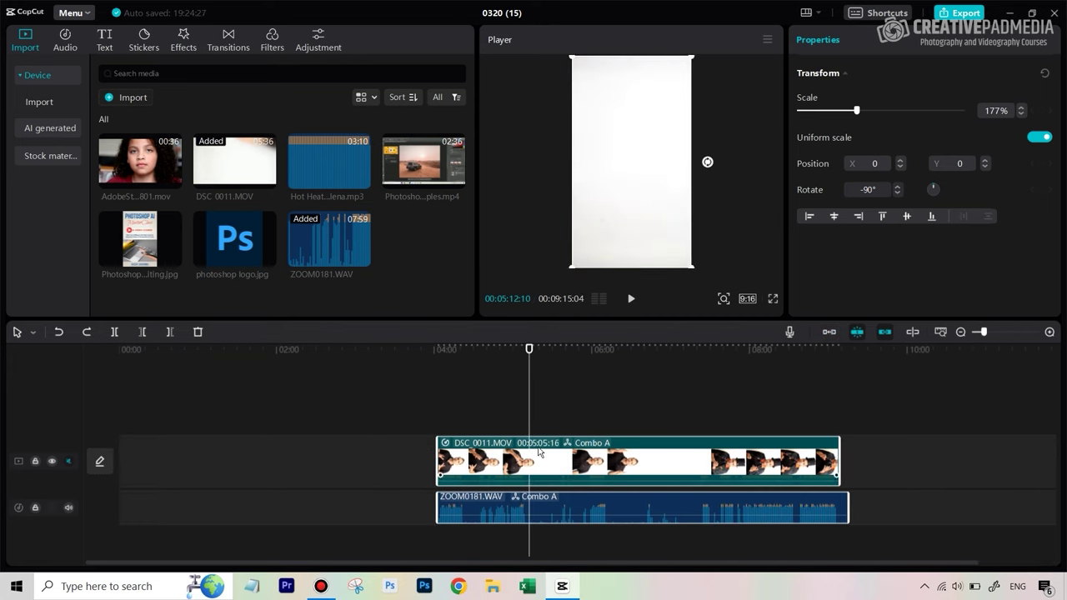
key("ctrl+z")
key("ctrl+z")
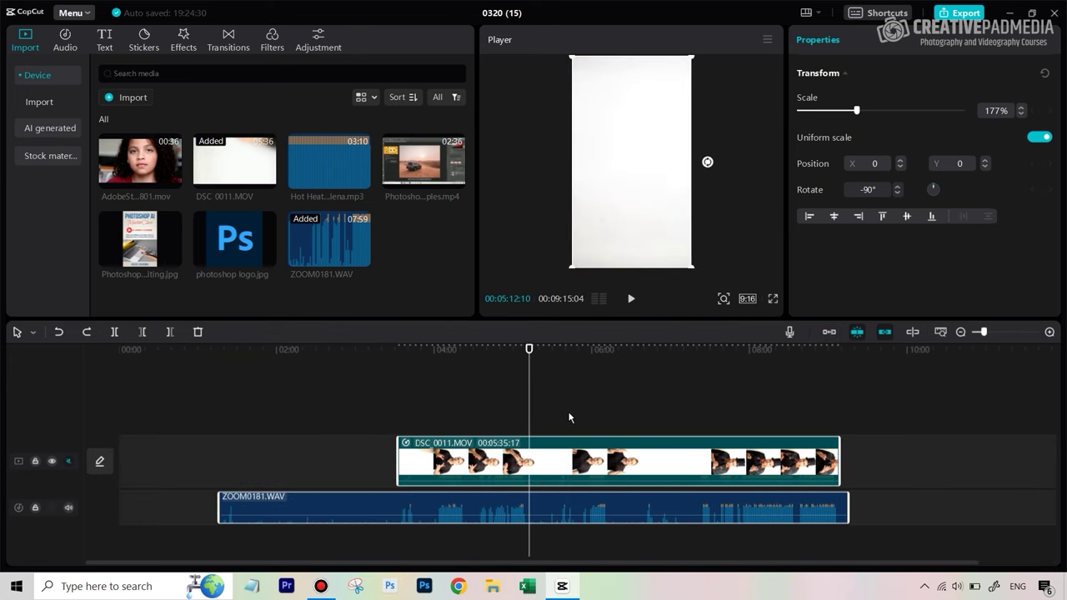
left_click(574, 411)
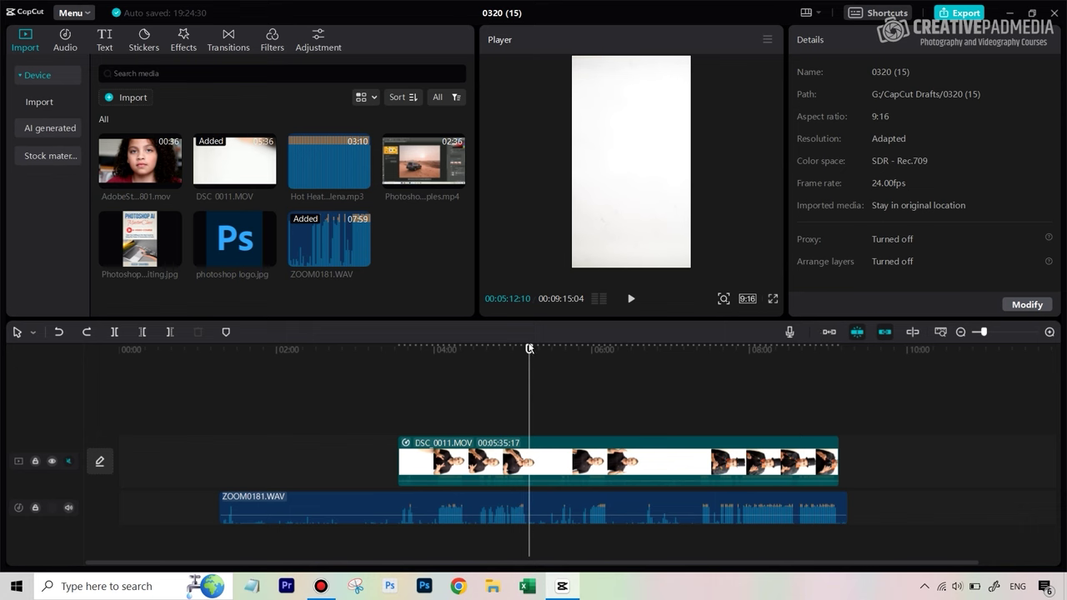
Move the playhead to 00:04:02:01 and activate the Split tool.
left_click_drag(528, 350, 437, 359)
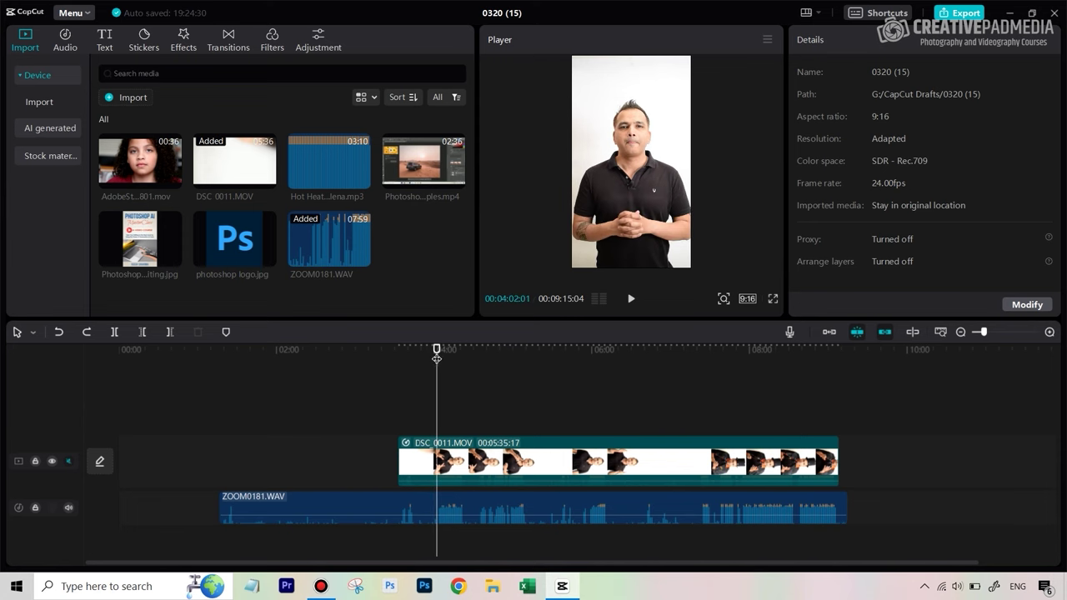
left_click(33, 334)
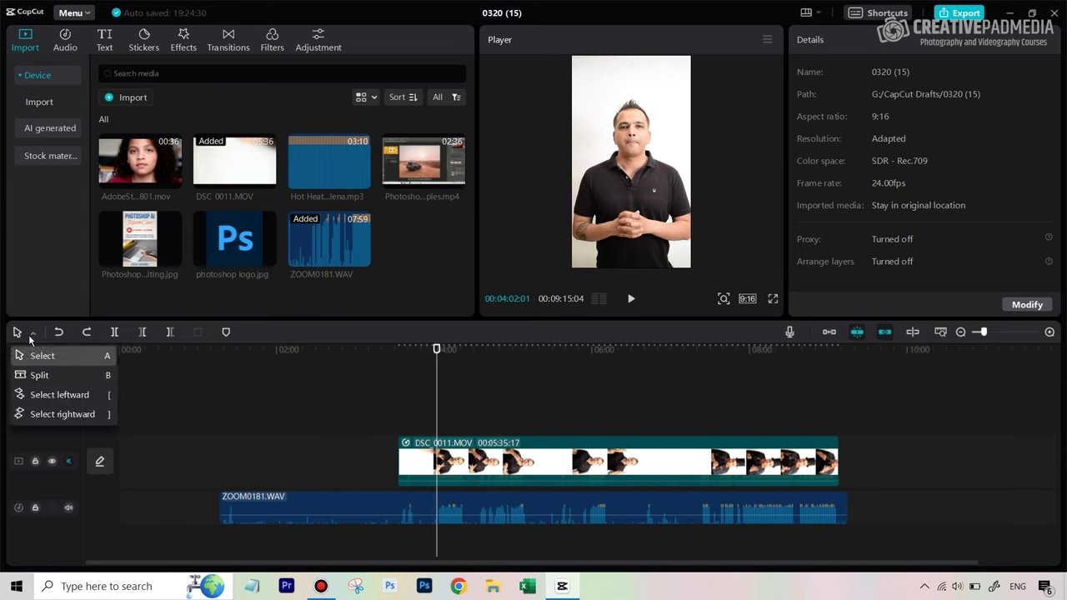
left_click(52, 375)
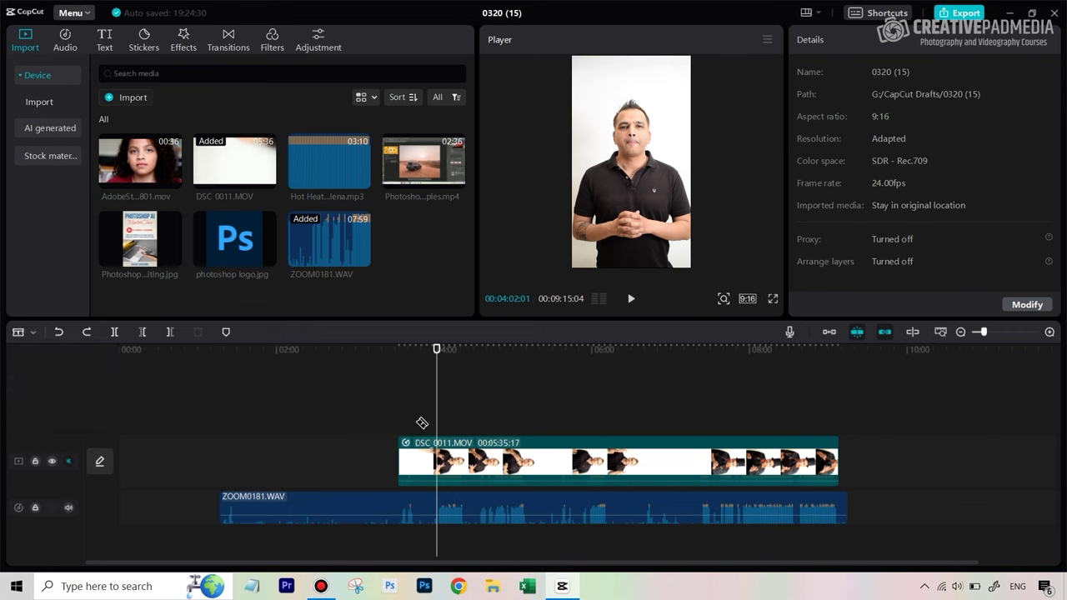
Return to the Select tool and select the DSC_0011.MOV and ZOOM0181.WAV clips.
left_click(33, 332)
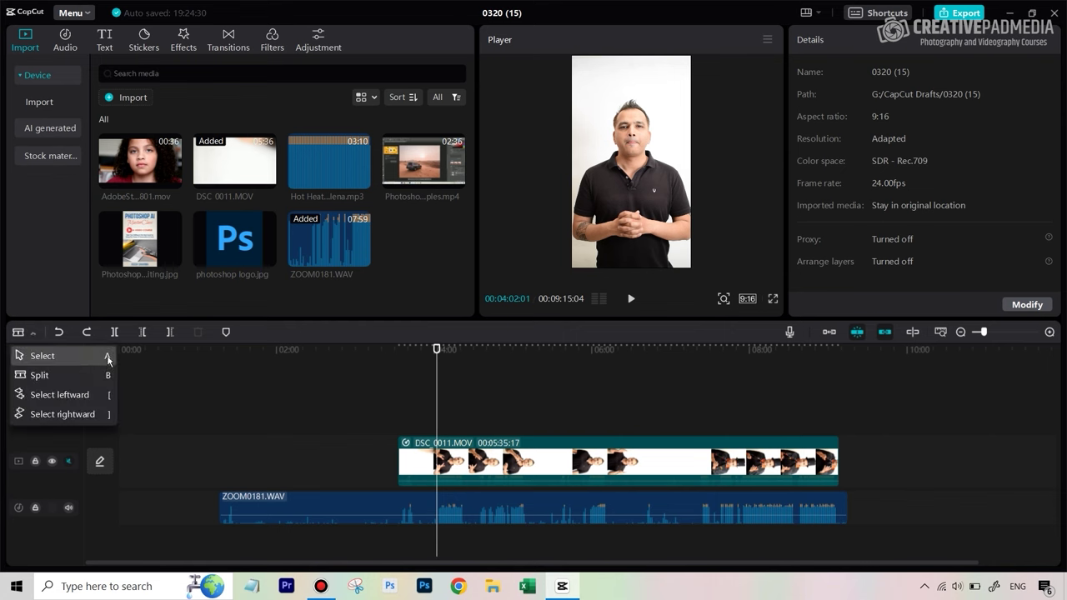
left_click(359, 416)
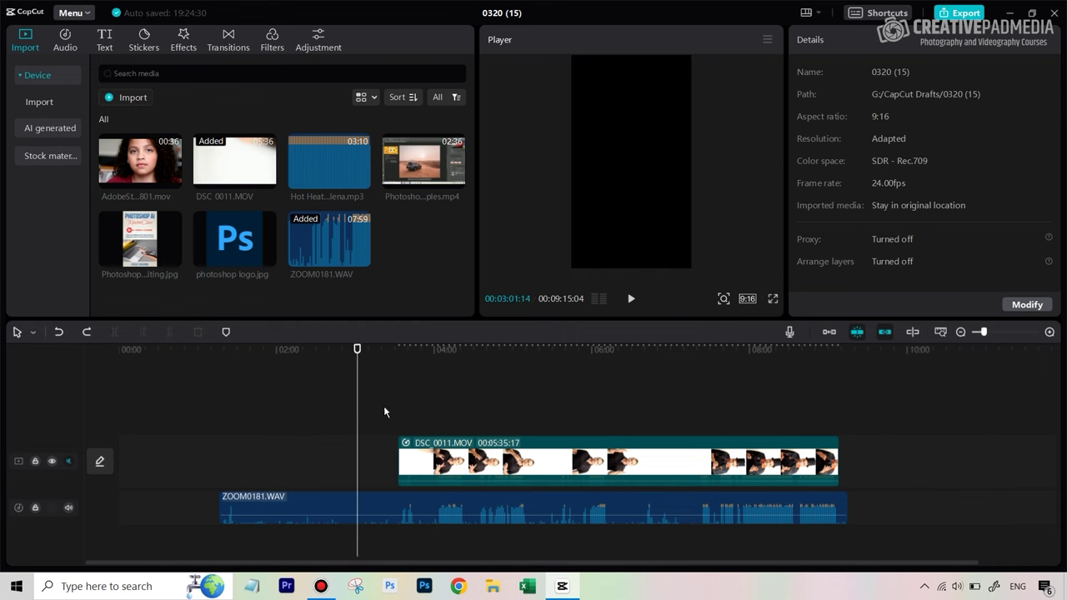
left_click(418, 464)
left_click(442, 507, "ctrl")
left_click(466, 505, "ctrl")
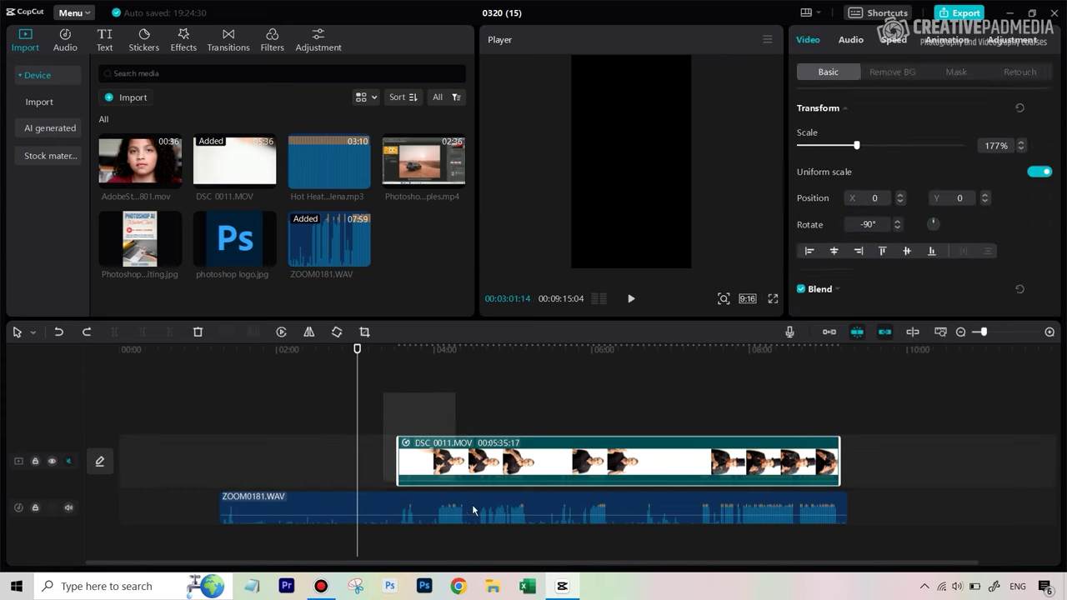
left_click(477, 514, "ctrl")
Clear the selection, try splitting only the DSC_0011.MOV clip near its start with the Split tool, and undo the cut.
left_click(495, 400)
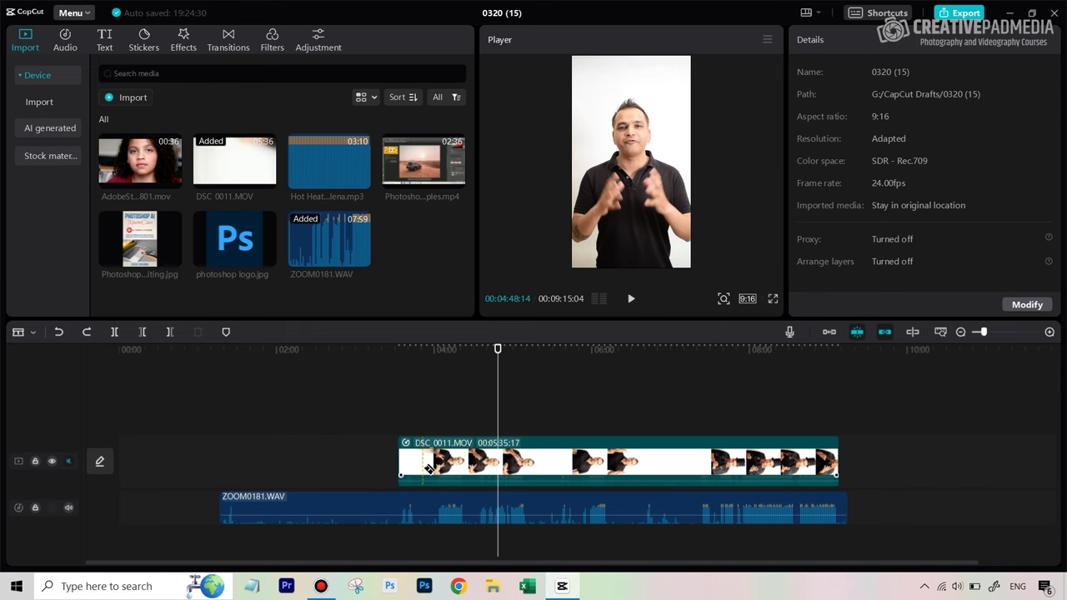
left_click(422, 464)
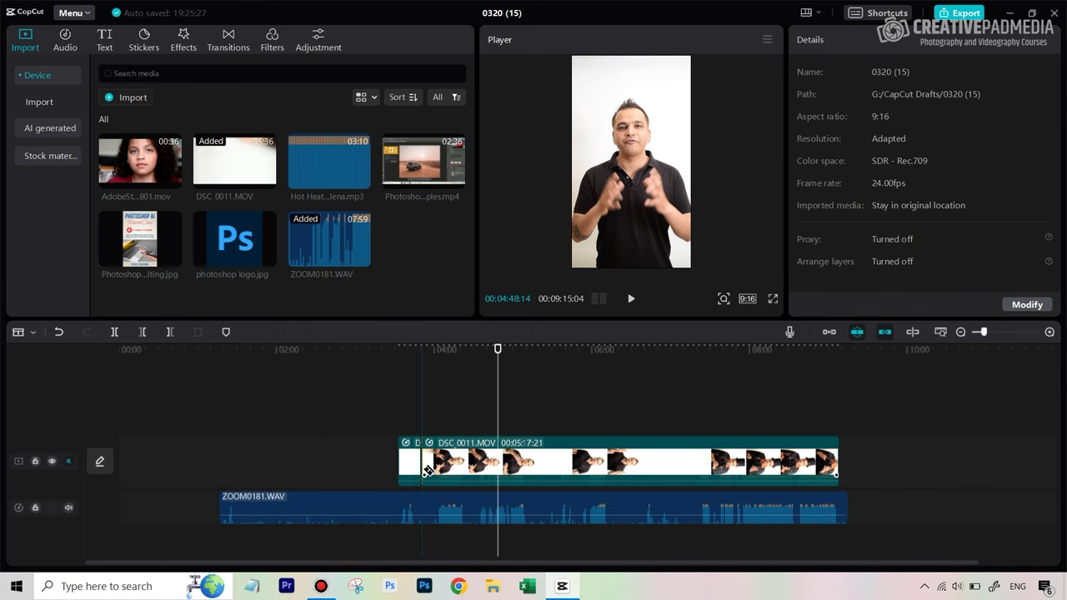
key("ctrl+z")
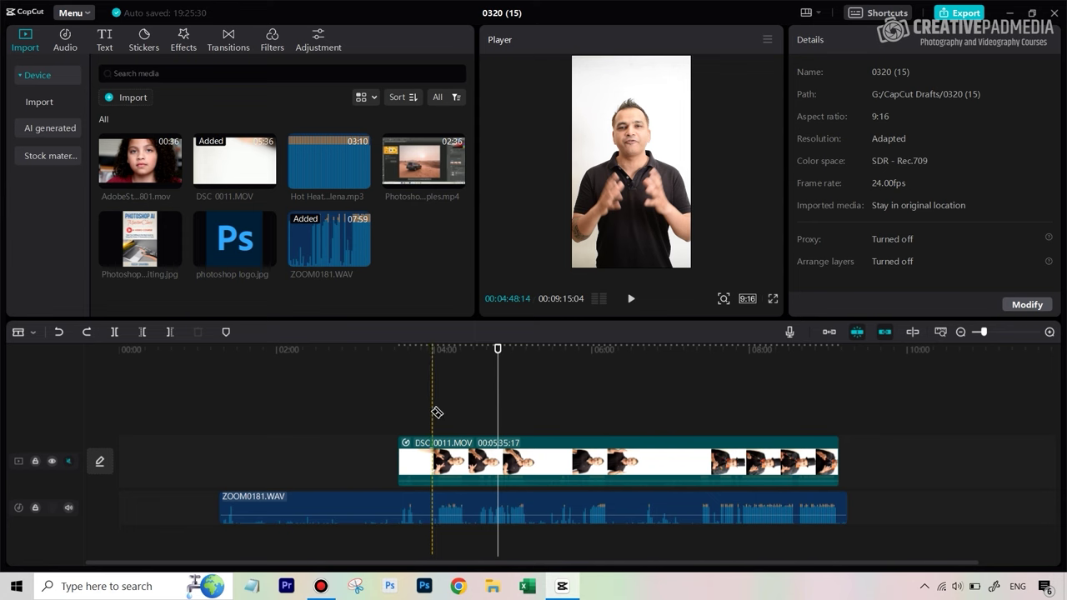
Split the video and audio clips together just after 00:04:00 with the Split tool and delete the portions before the cut.
scroll(496, 373, "up", 5)
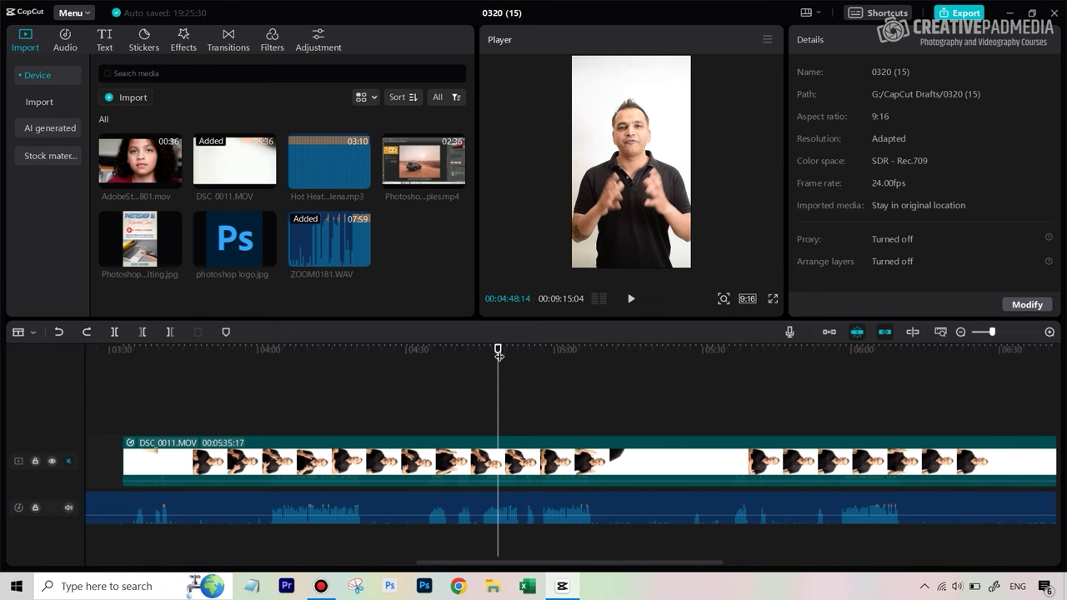
left_click(276, 418)
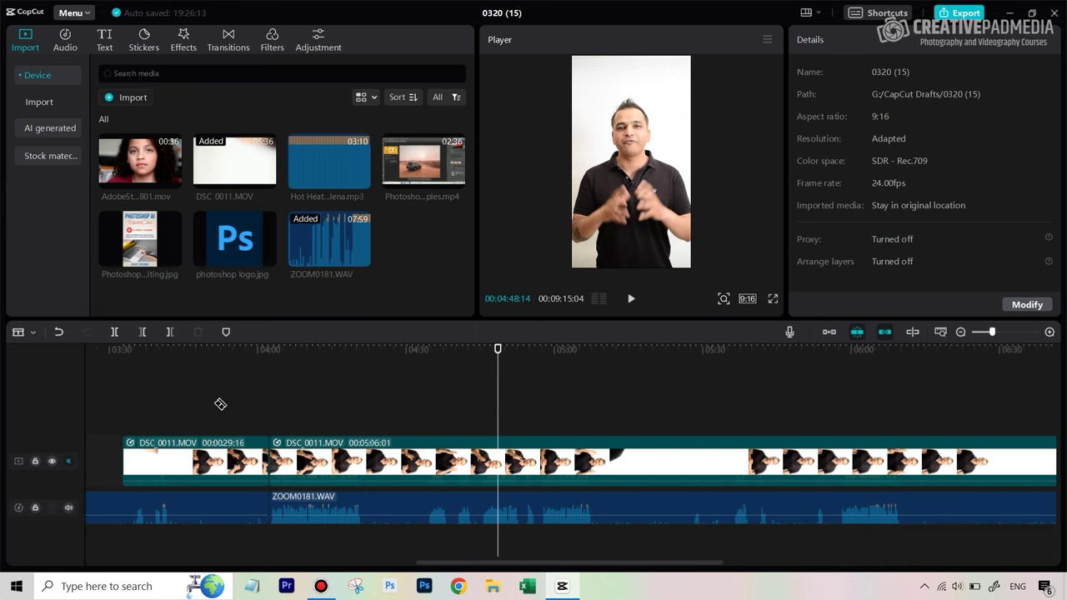
key("a")
left_click(230, 467)
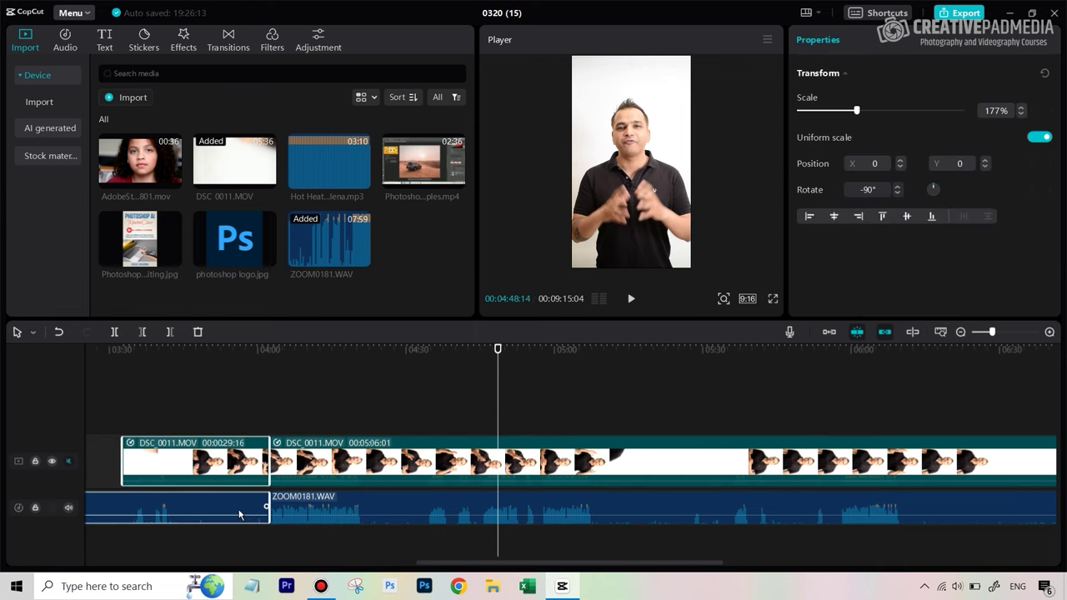
key("Delete")
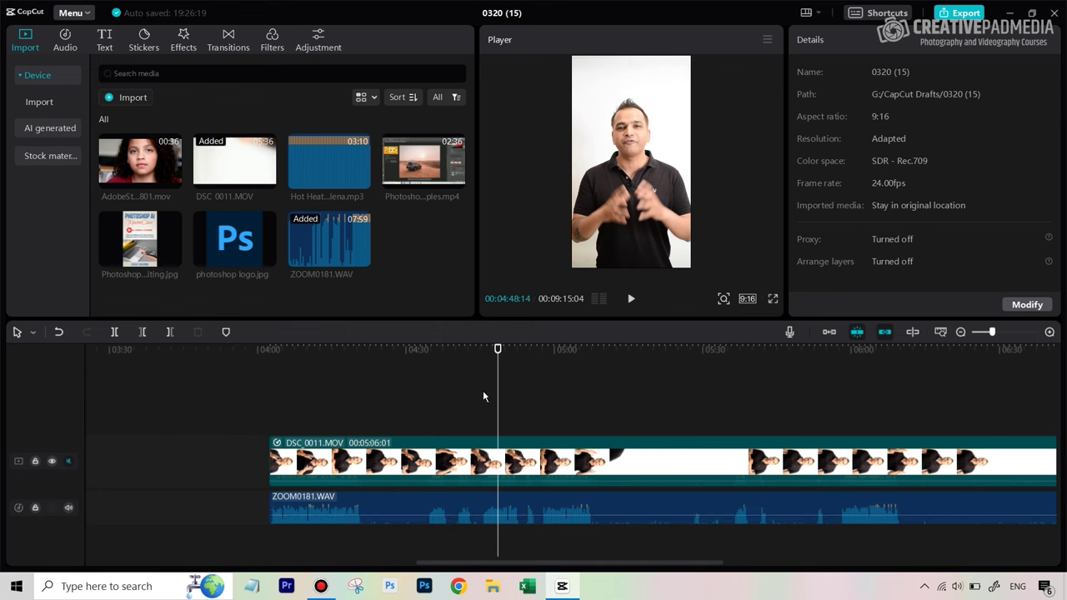
Try trimming the start of the DSC_0011.MOV clip by its edge to a duration of 00:04:33:14, and undo the trim.
left_click(300, 407)
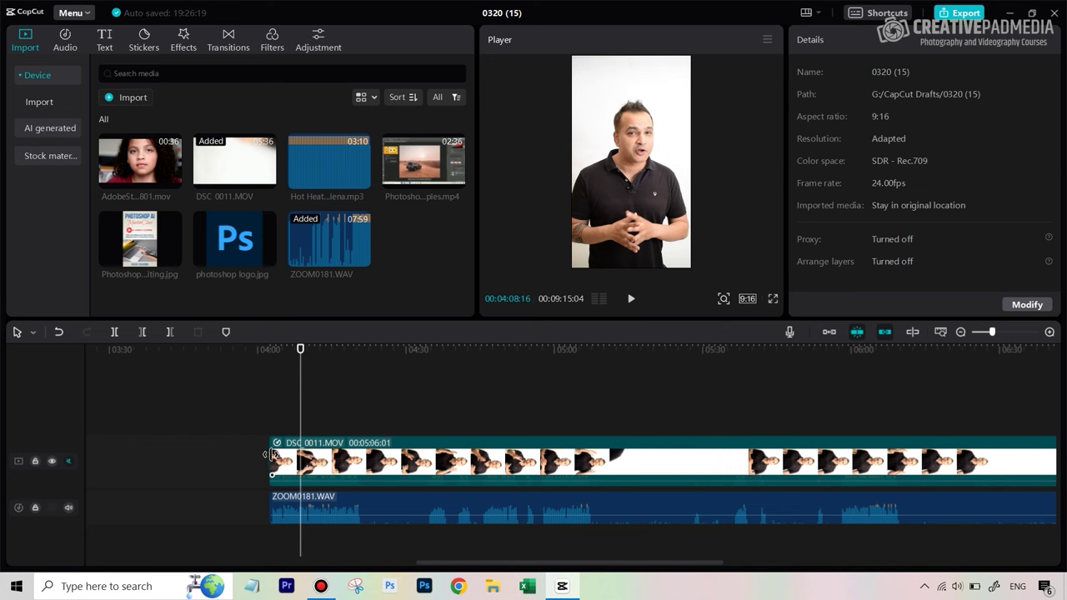
left_click_drag(273, 455, 428, 453)
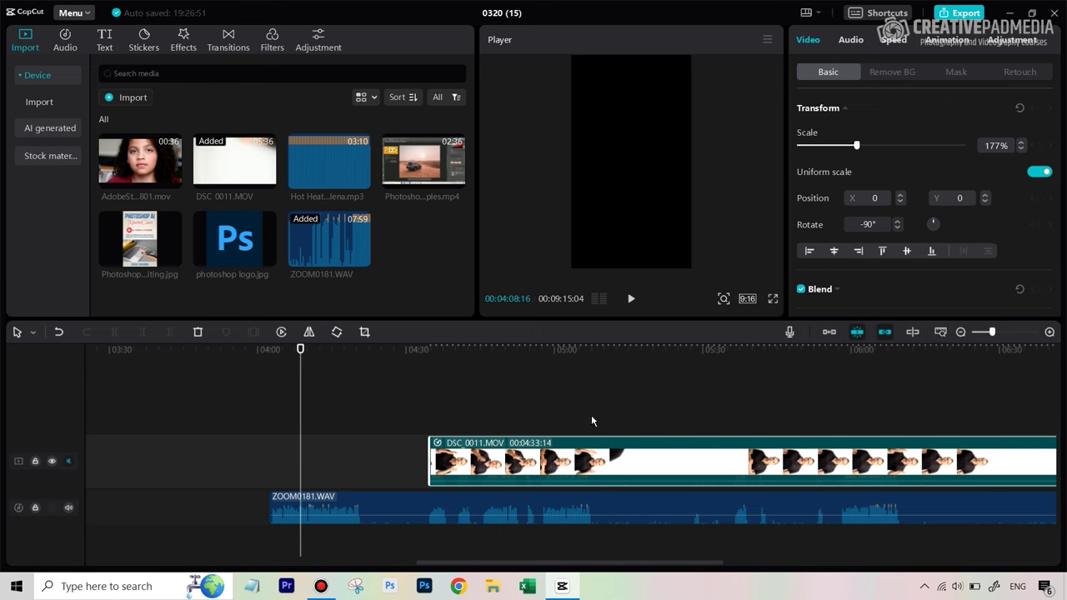
key("ctrl+z")
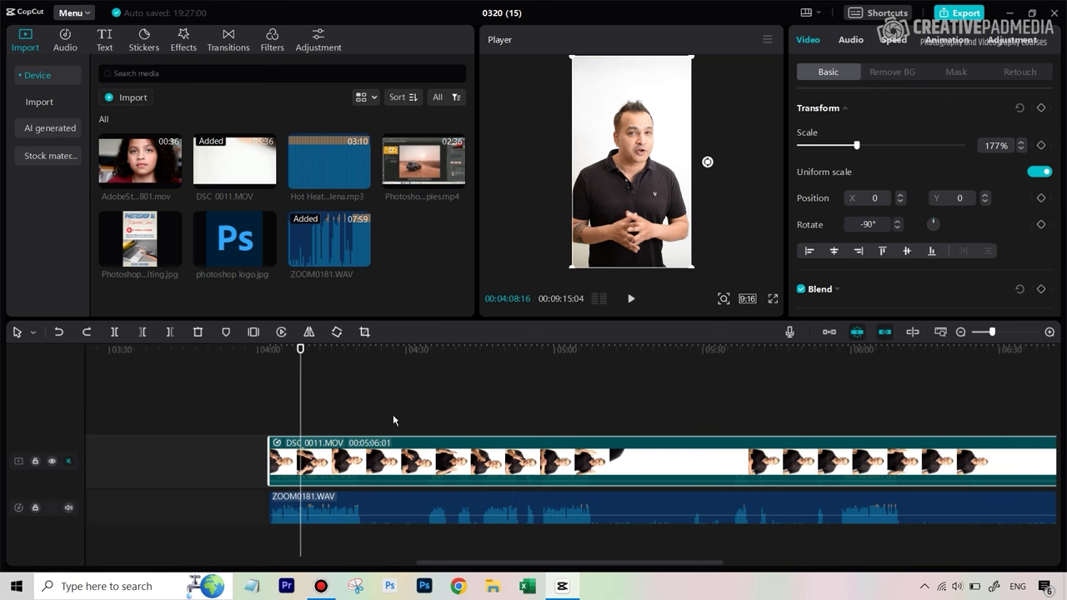
Activate the Split tool and move the playhead to 00:04:14:10.
key("b")
left_click_drag(300, 350, 328, 350)
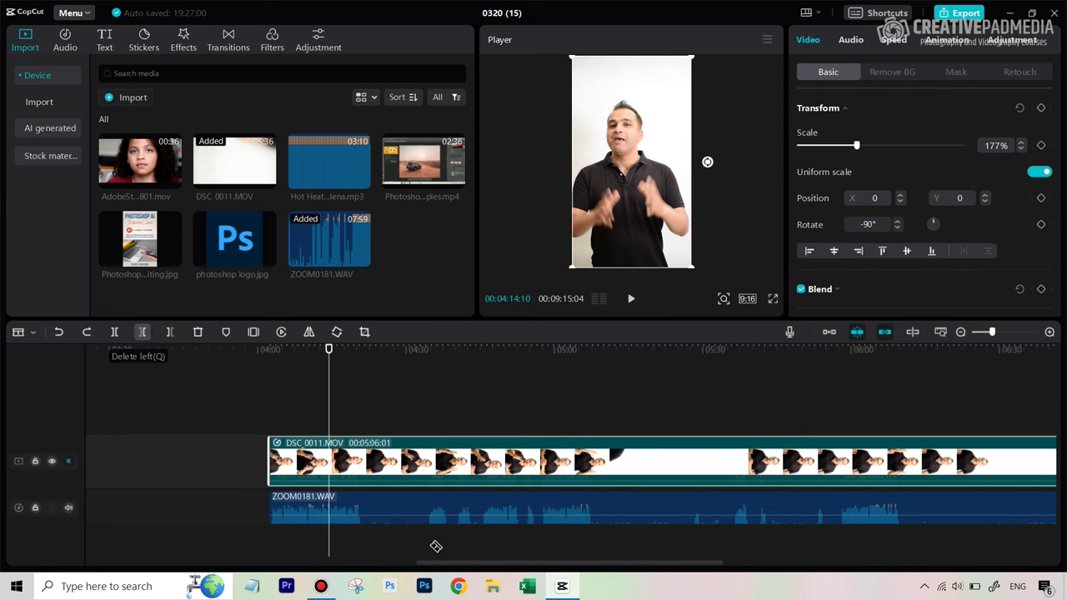
scroll(544, 404, "down", 1)
scroll(543, 404, "down", 2)
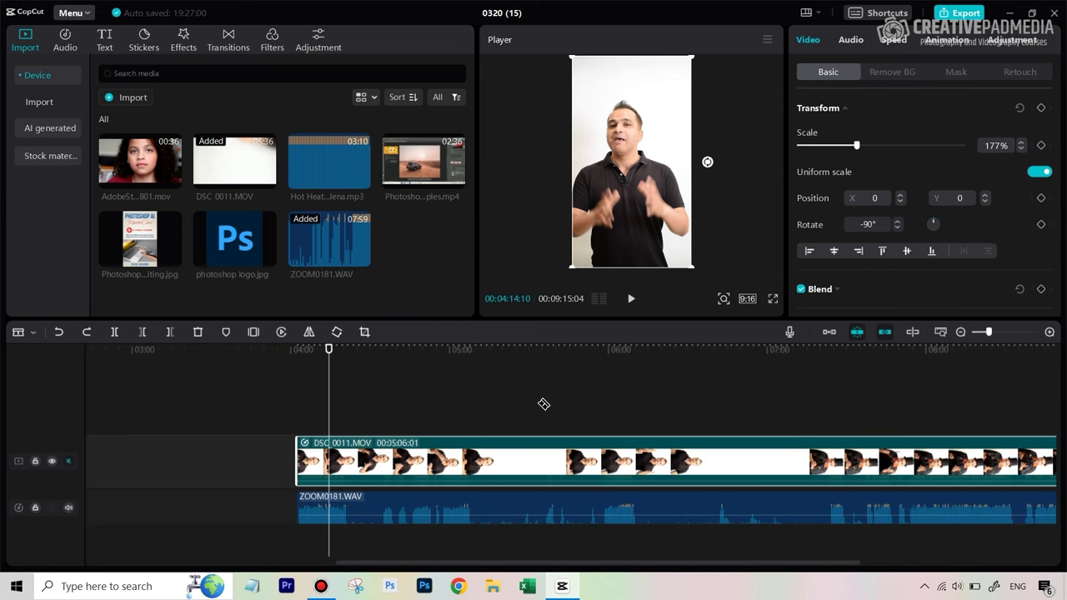
scroll(543, 404, "up", 1)
scroll(543, 404, "down", 1)
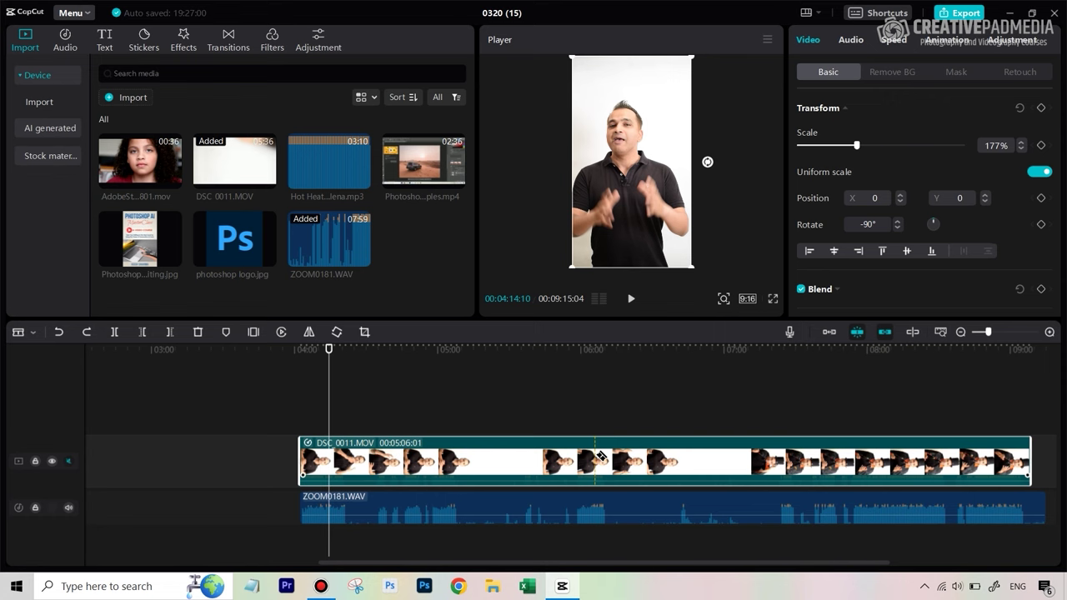